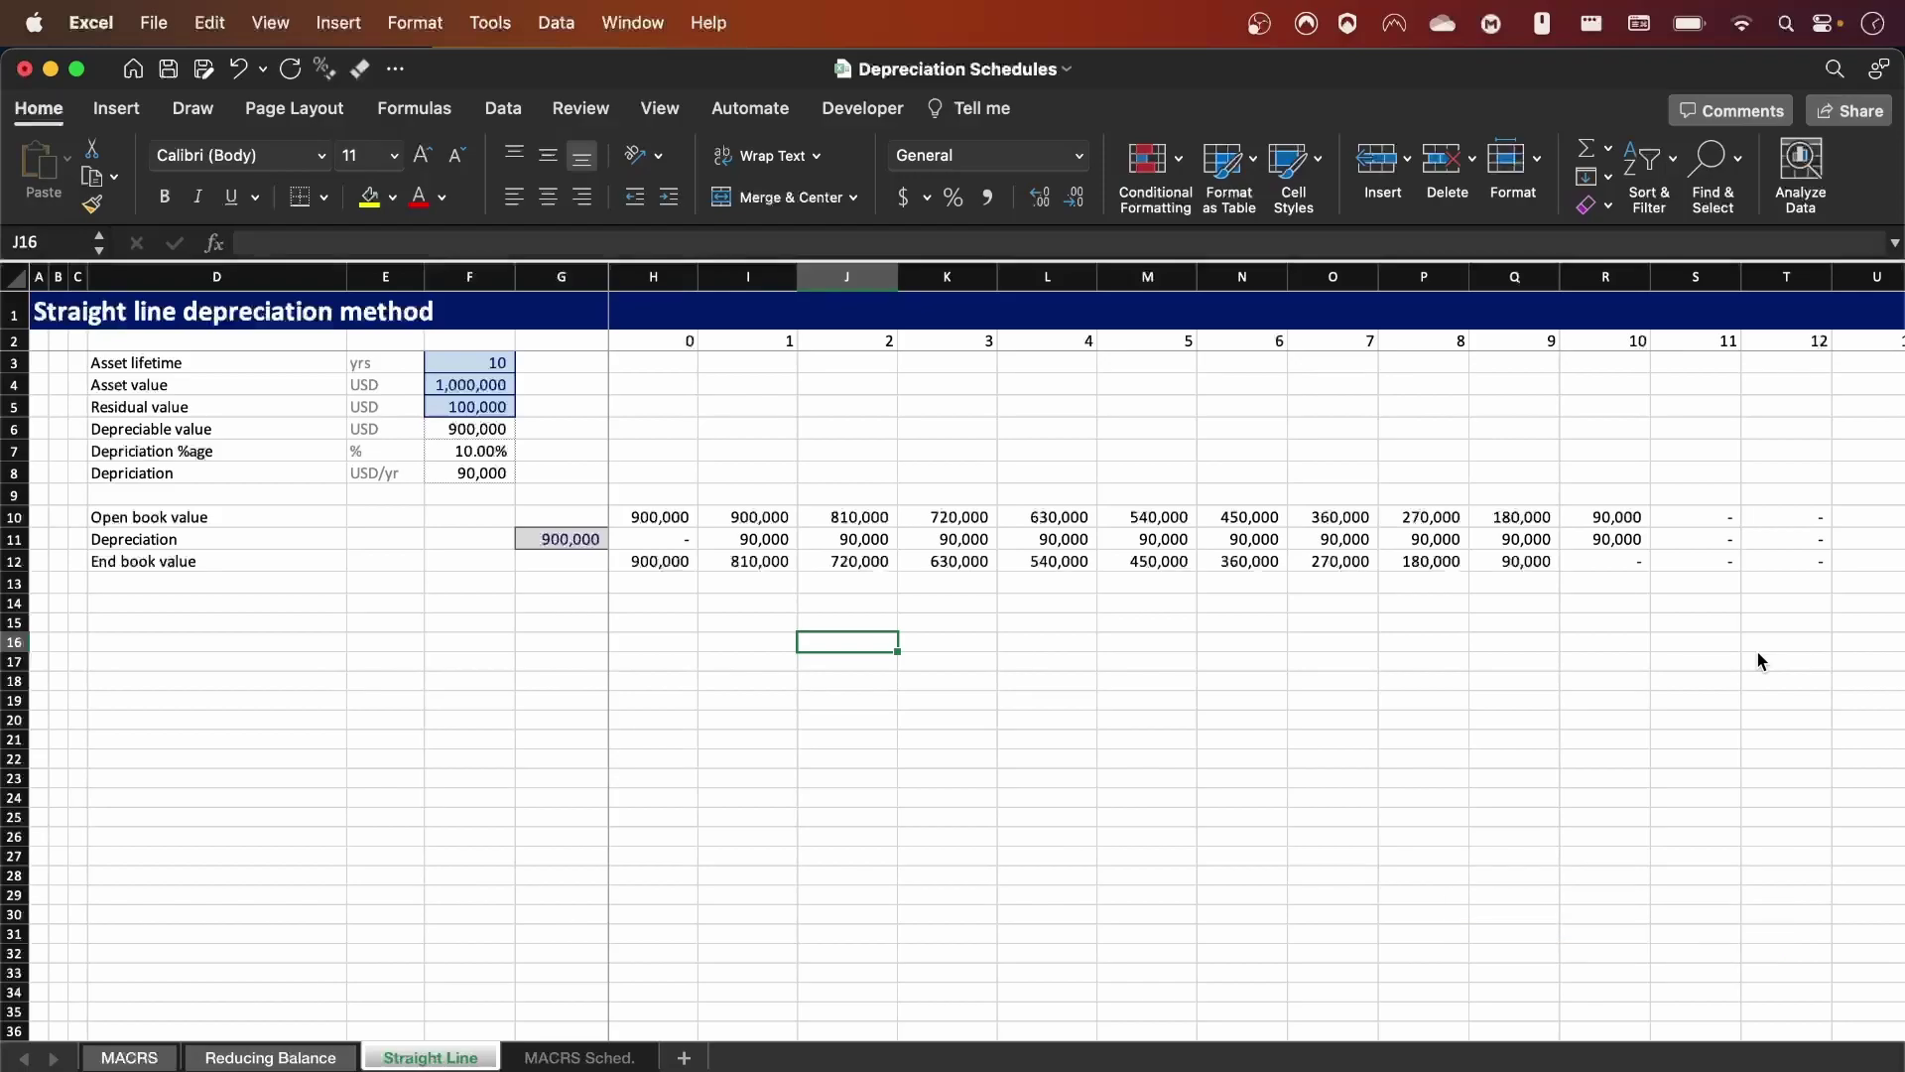
Review the three input cells, calculation rows 6 to 8, and schedule rows 10 to 12.
key("Left")
key("Left")
key("Left")
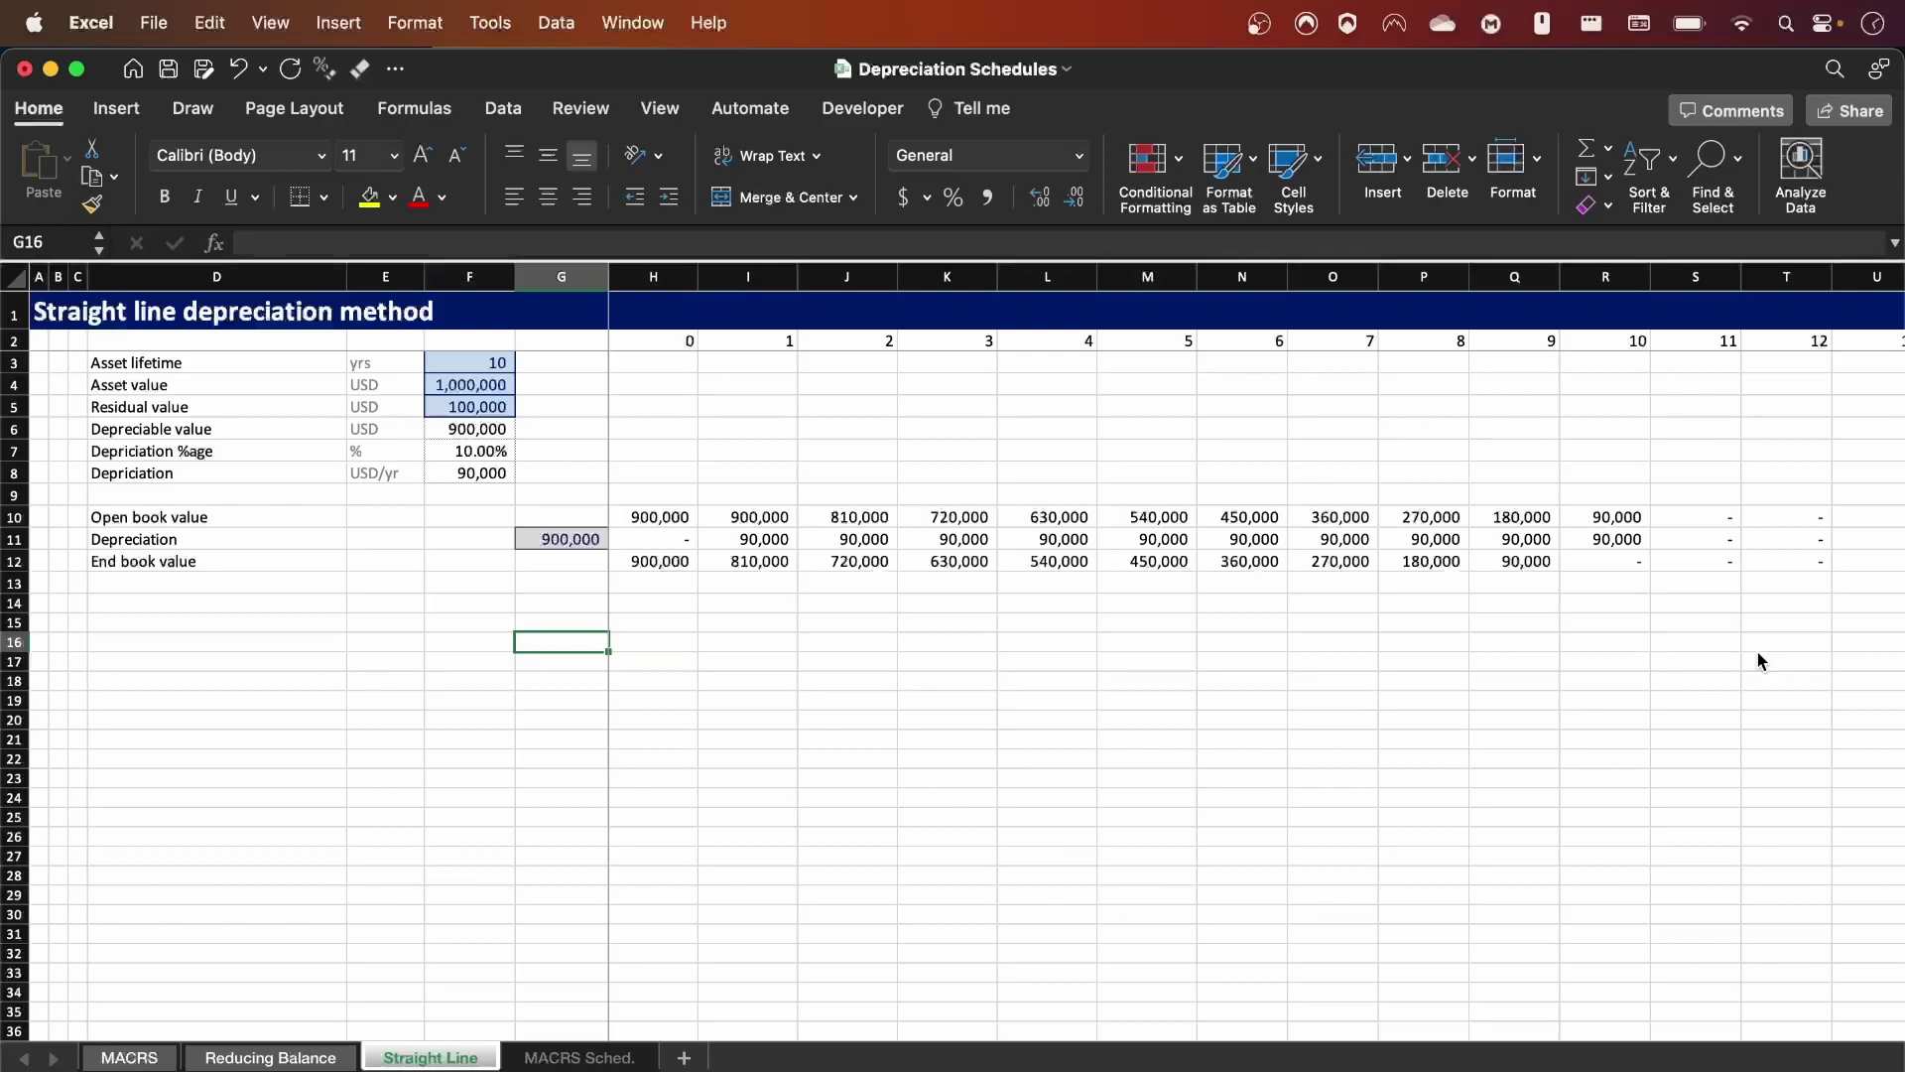
key("Left")
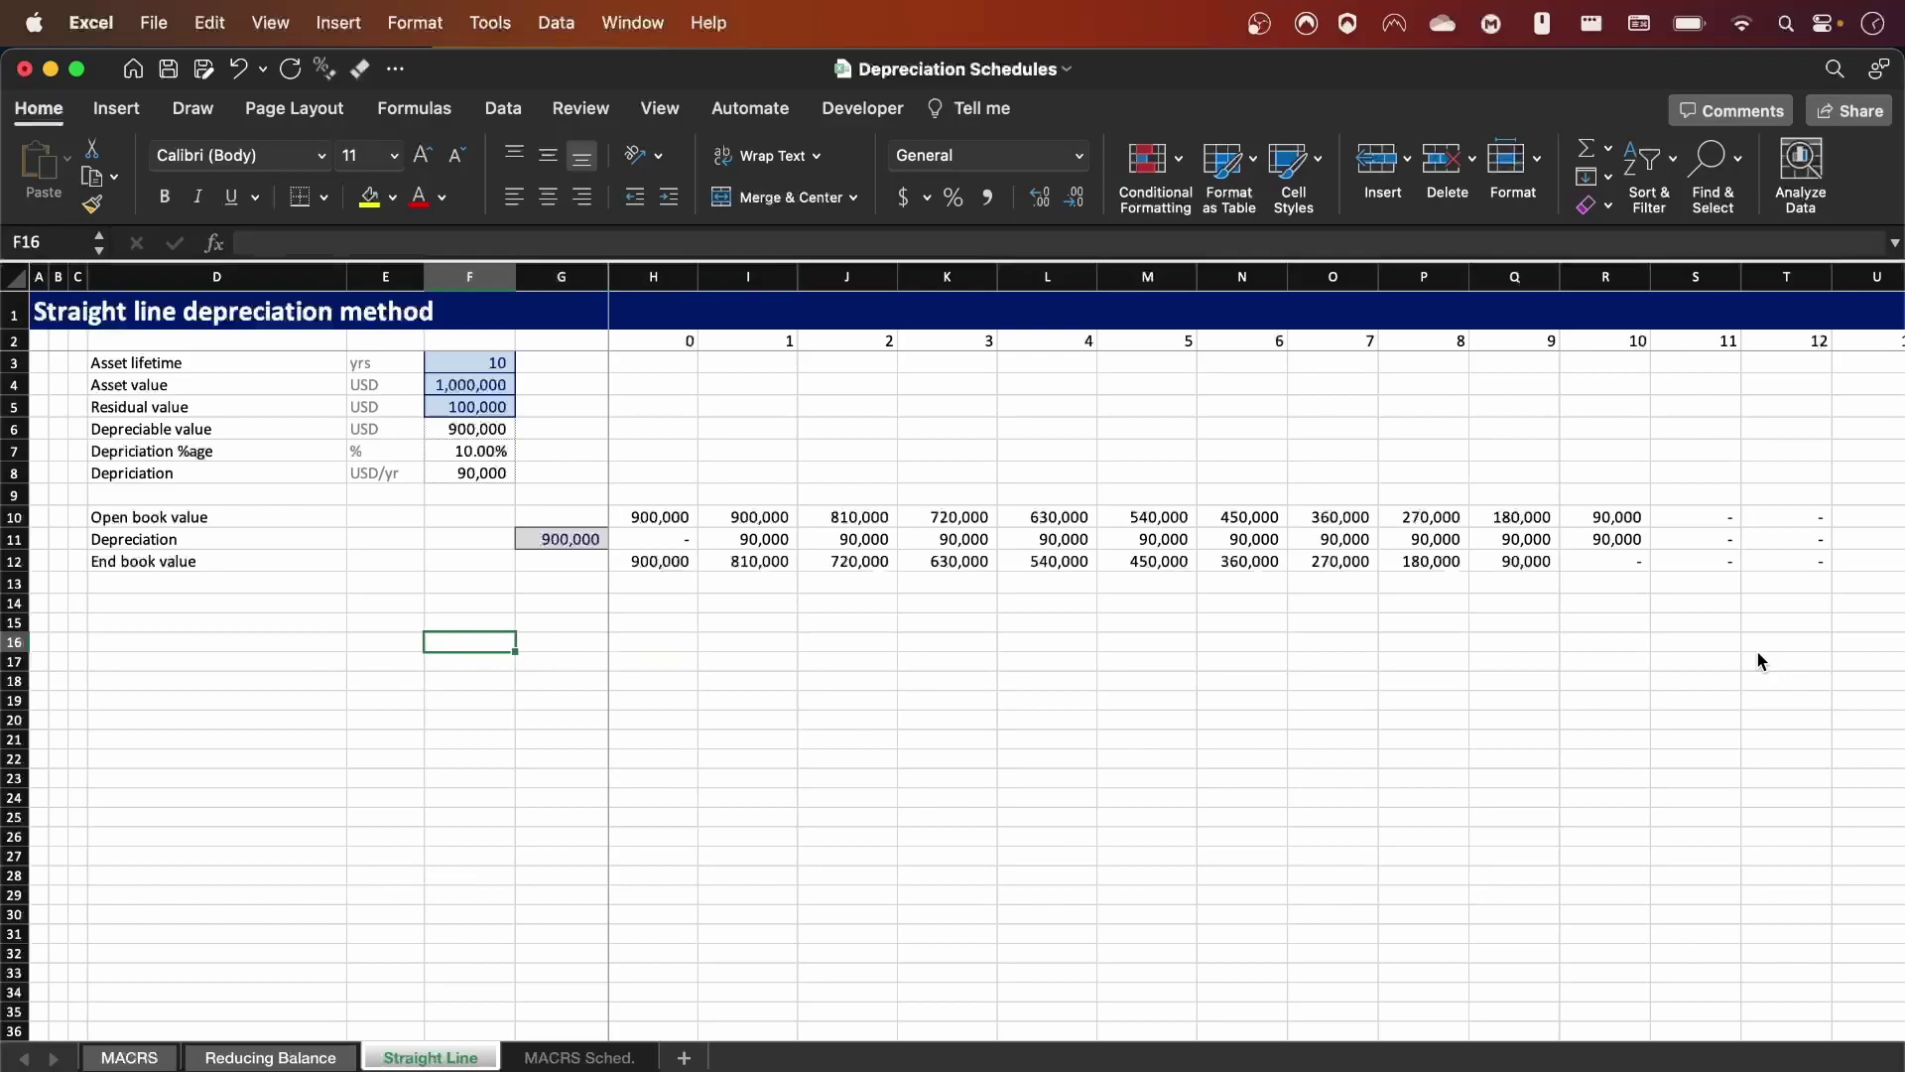
key("super+Up")
key("super+Up")
key("Return")
key("Return")
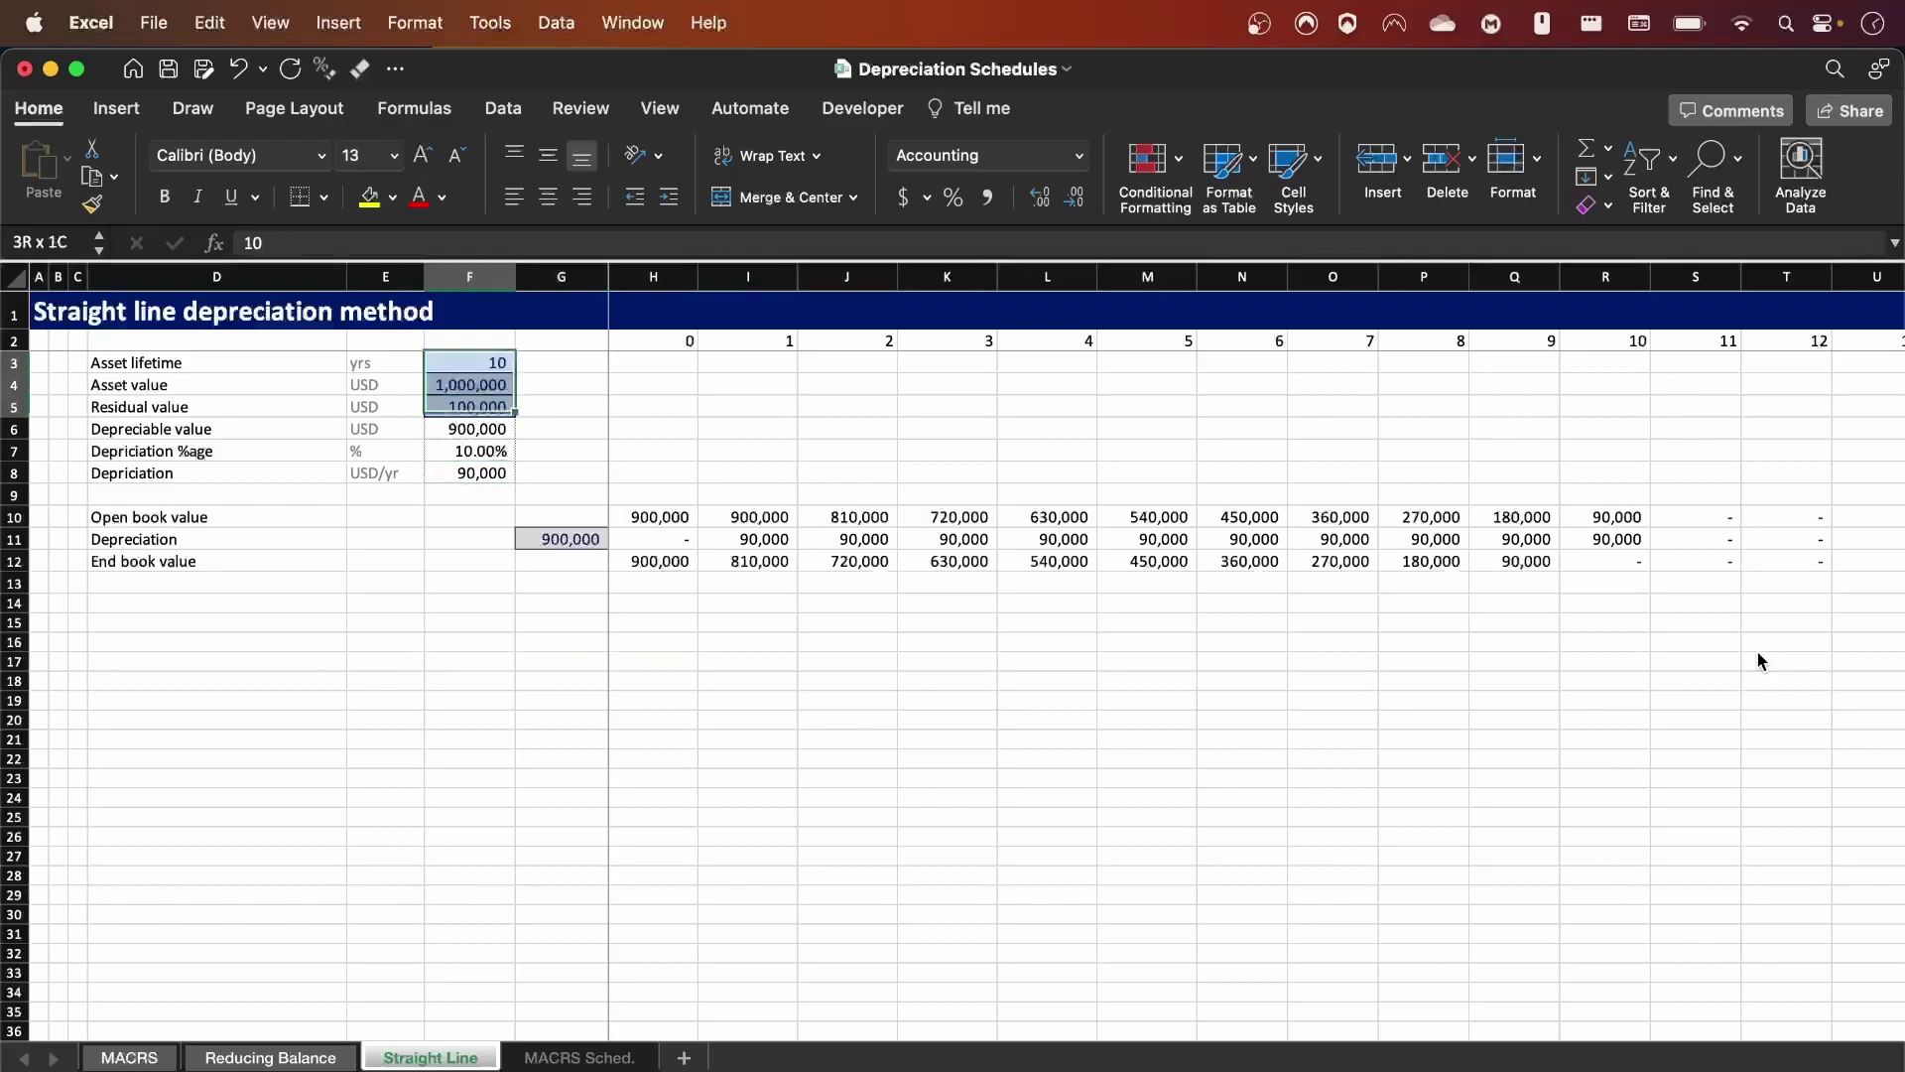
key("Down")
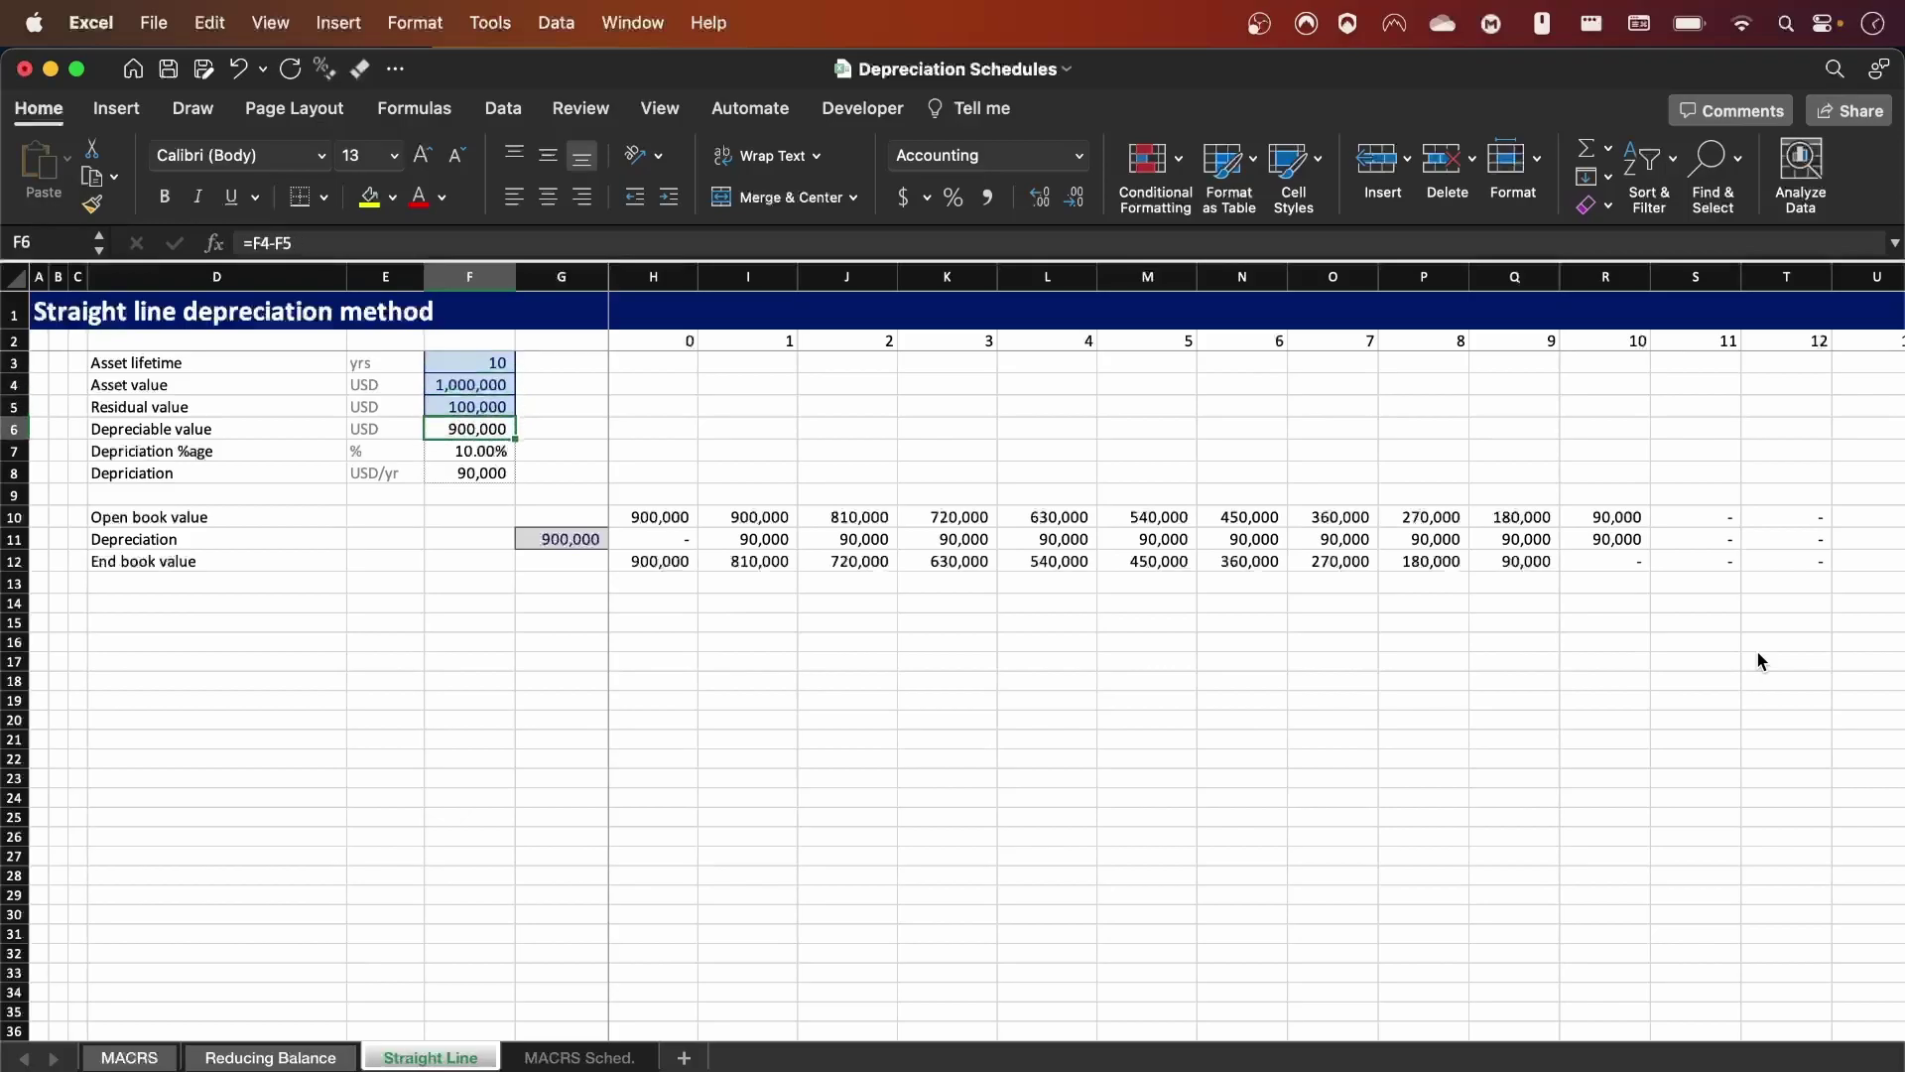
key("shift+Down")
key("shift+Down")
key("shift+space")
key("Down")
key("Down")
key("Down")
key("Down")
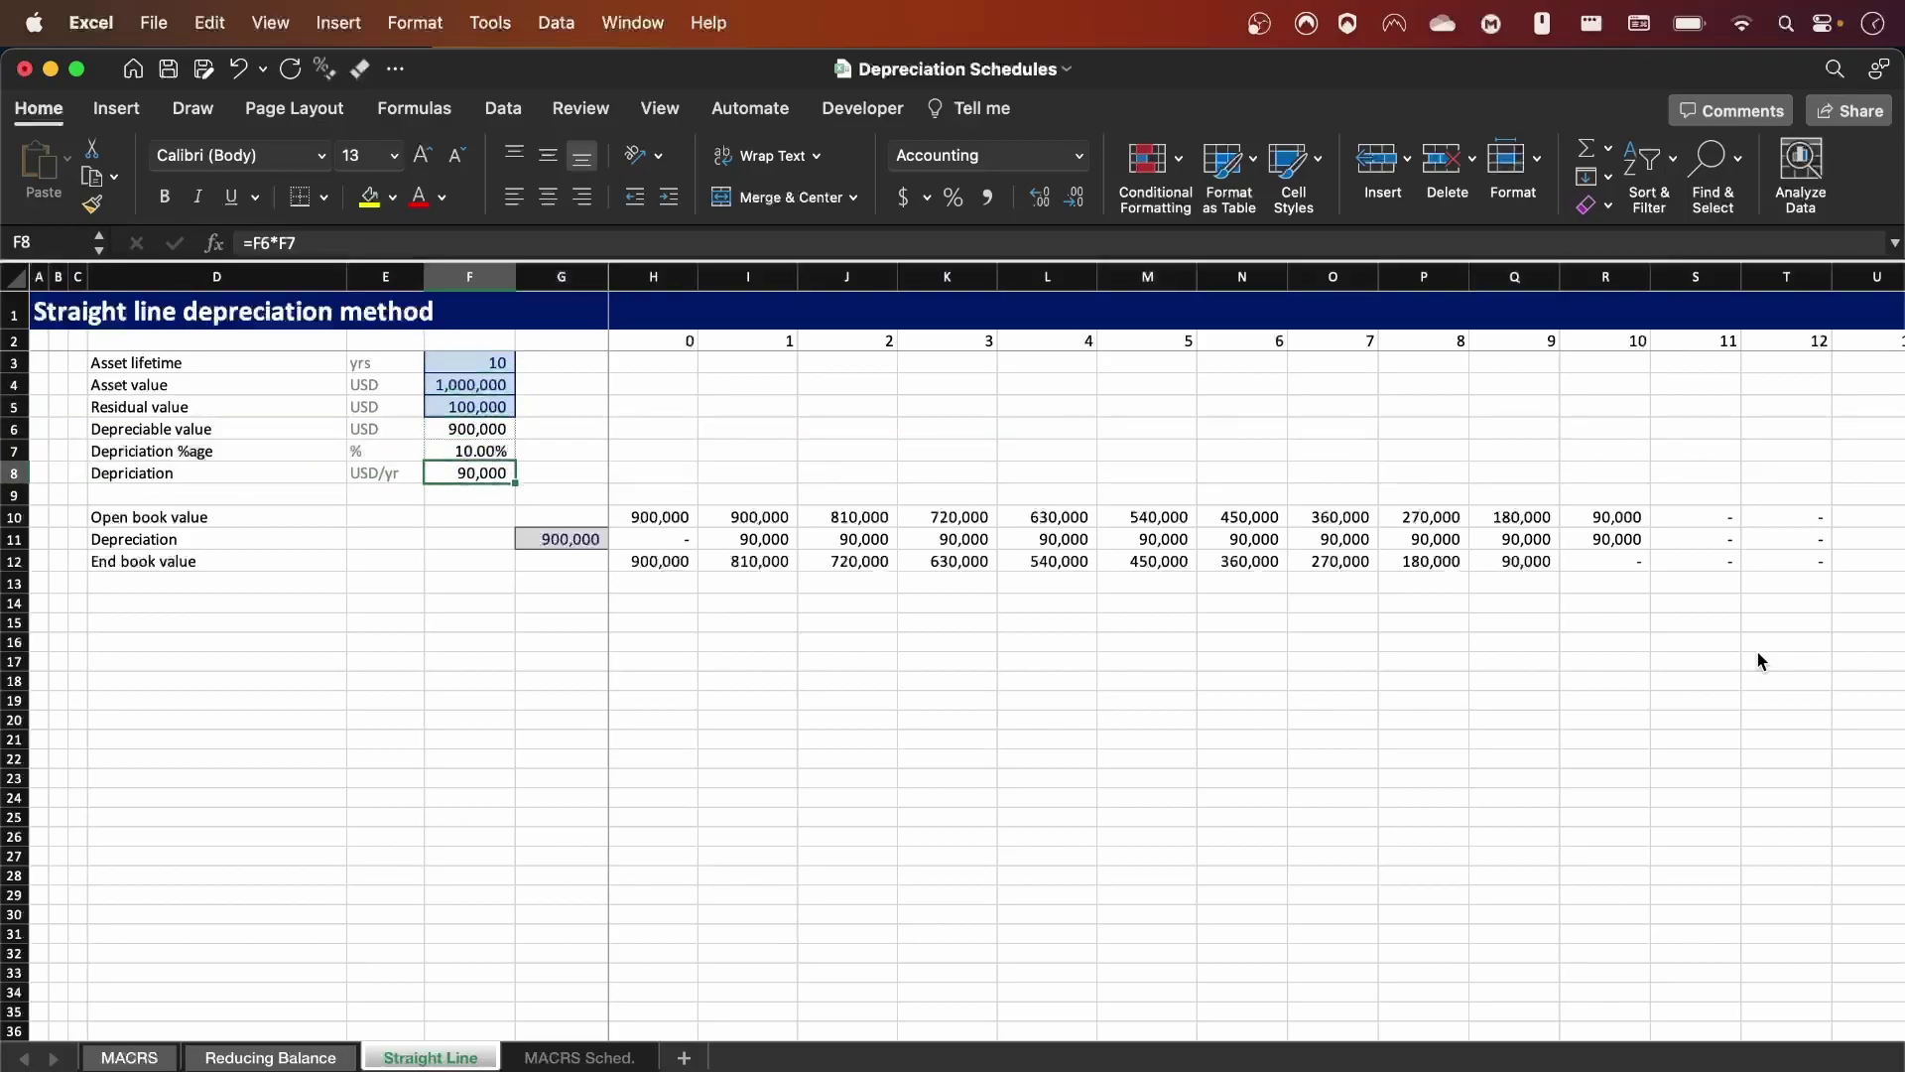
key("shift+space")
key("shift+Down")
key("shift+Down")
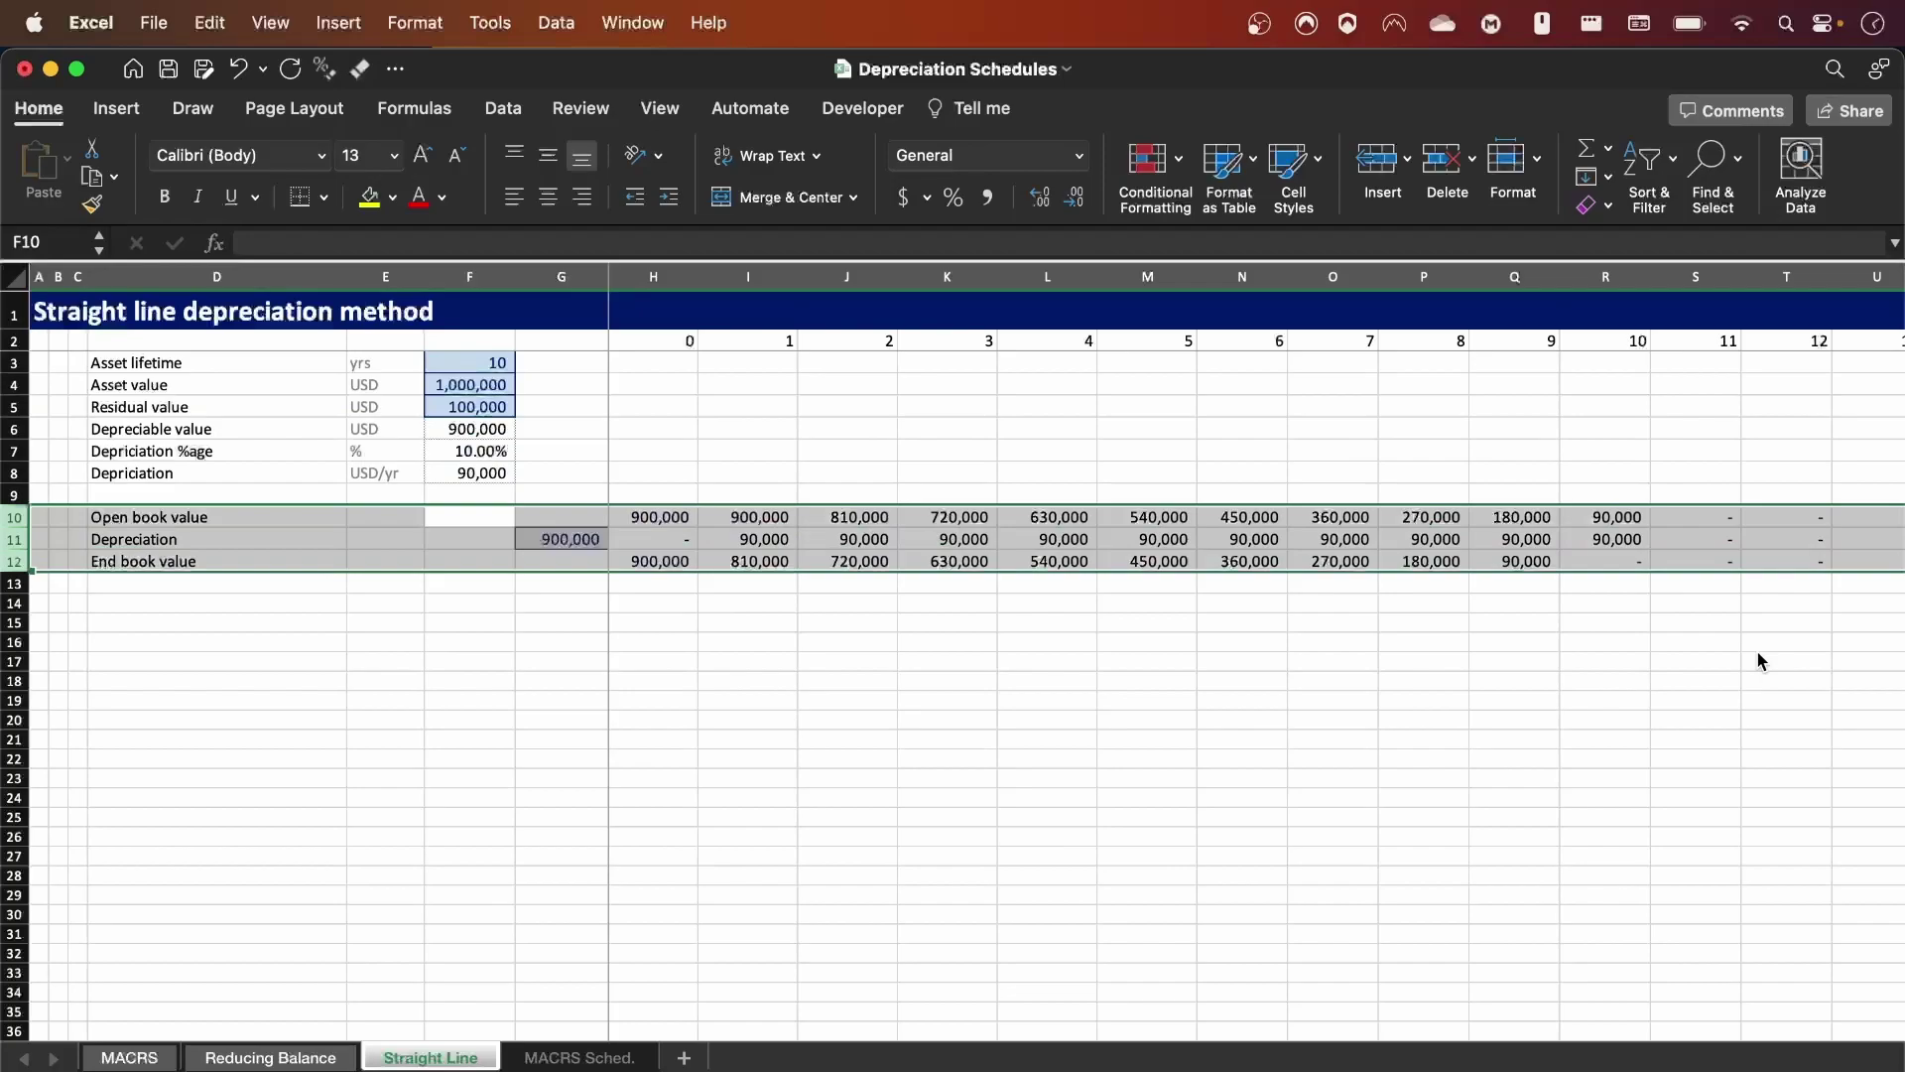
Step through the lifetime, asset value and residual inputs, then inspect the depreciable value formula.
key("Up")
key("Up")
key("Up")
key("Up")
key("Up")
key("Up")
key("Up")
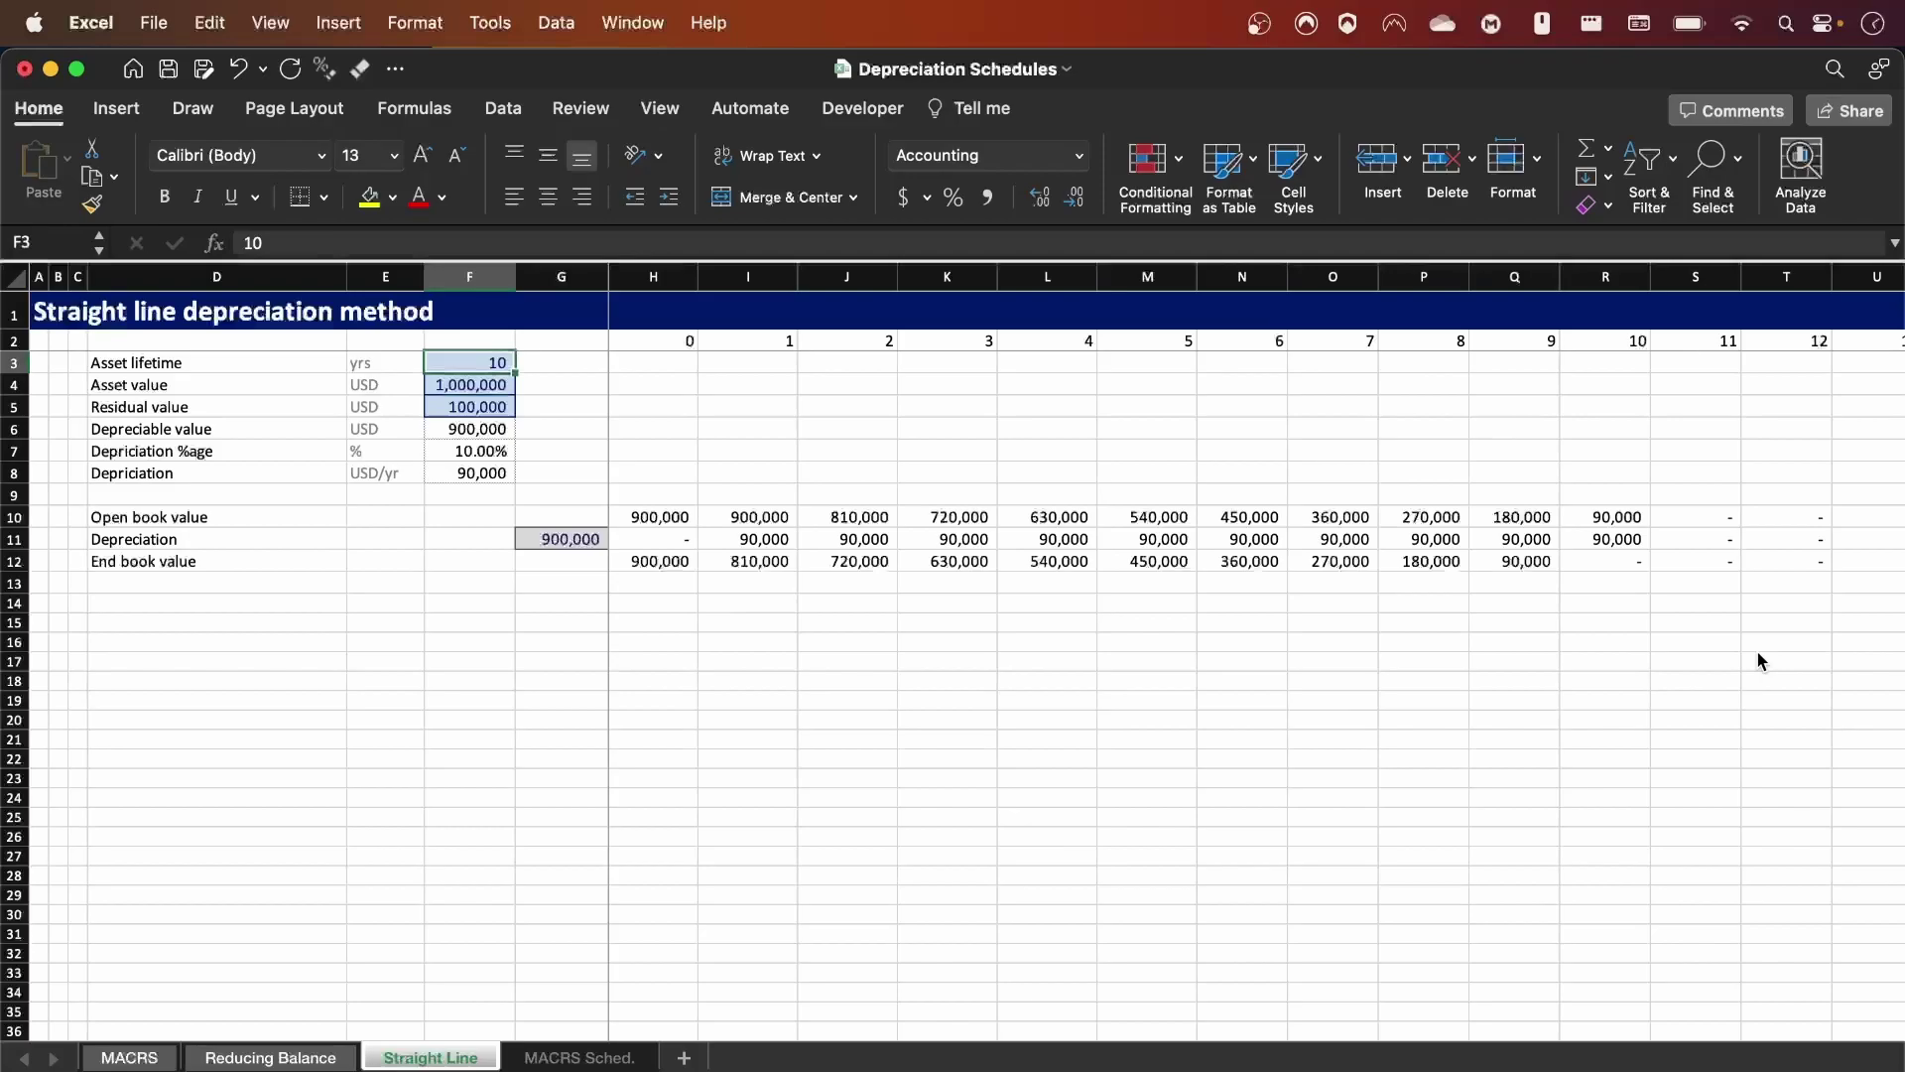
key("Return")
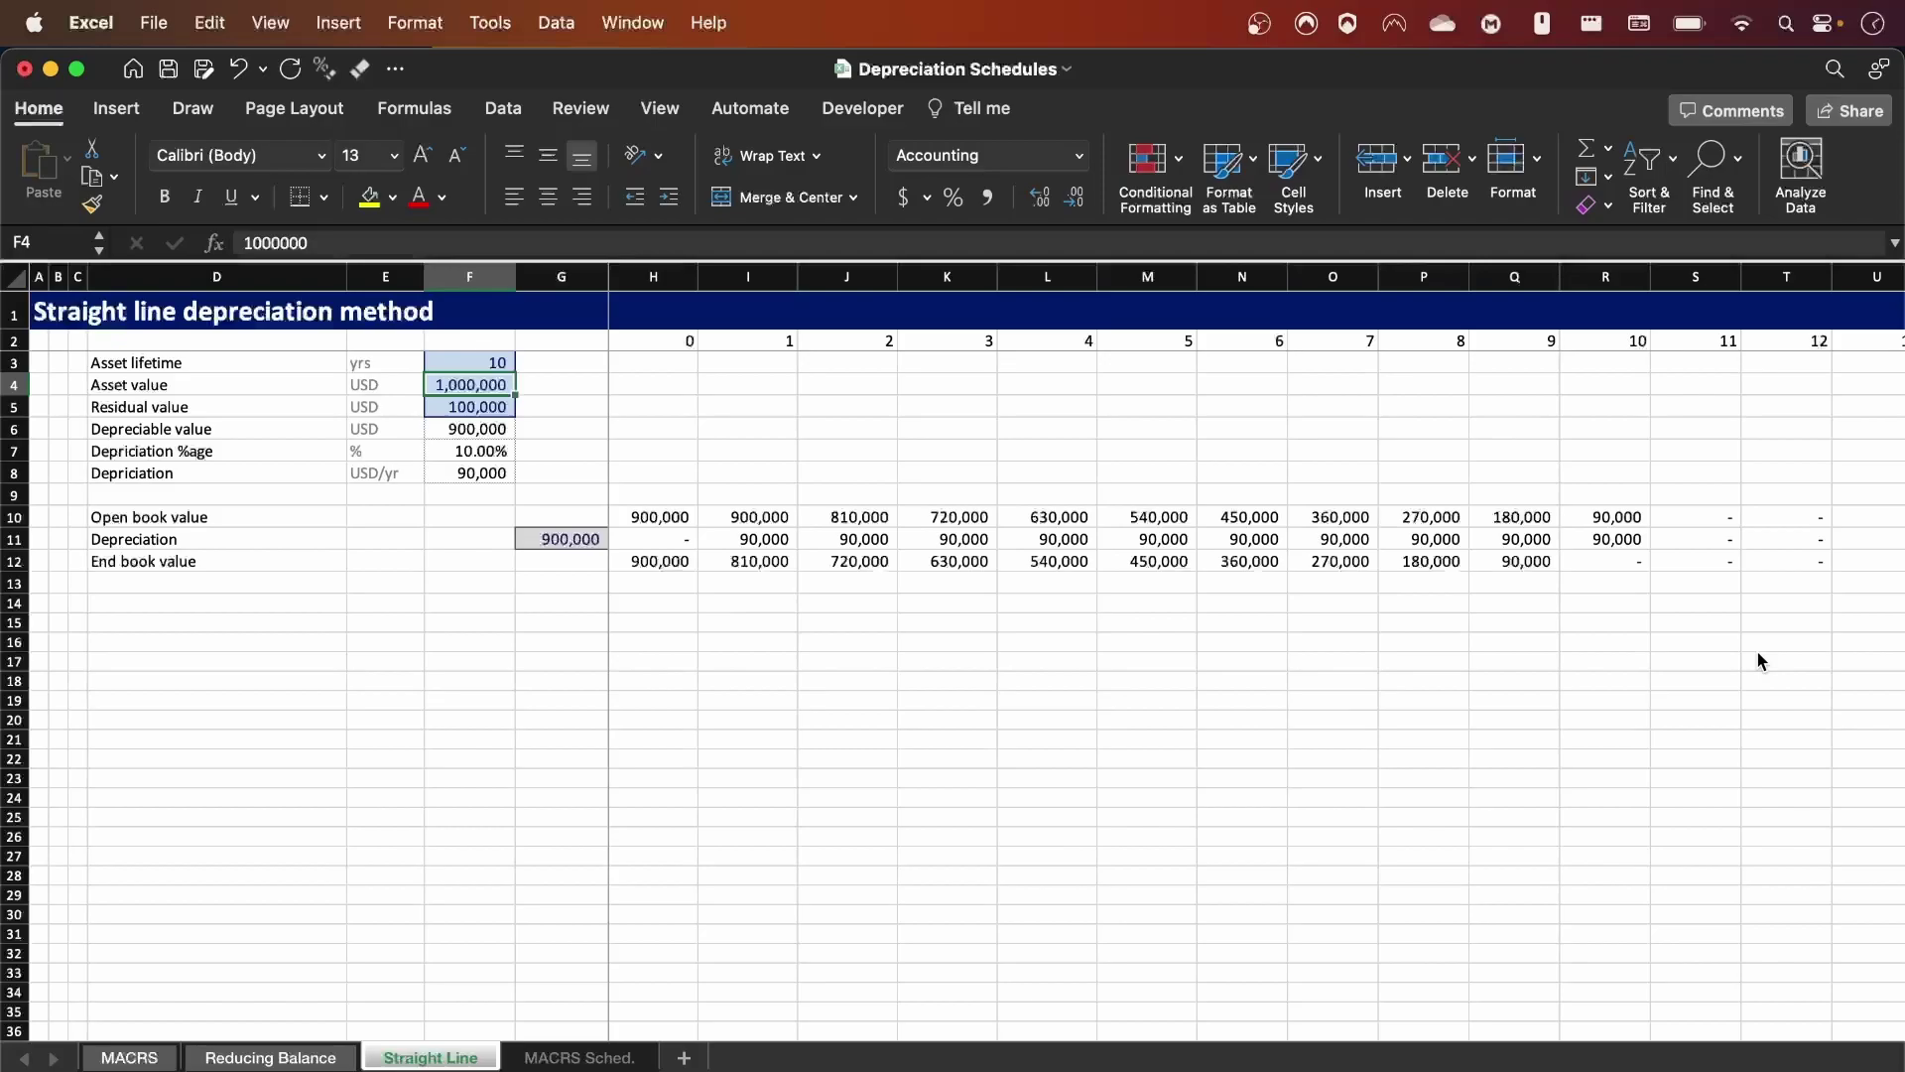
key("Return")
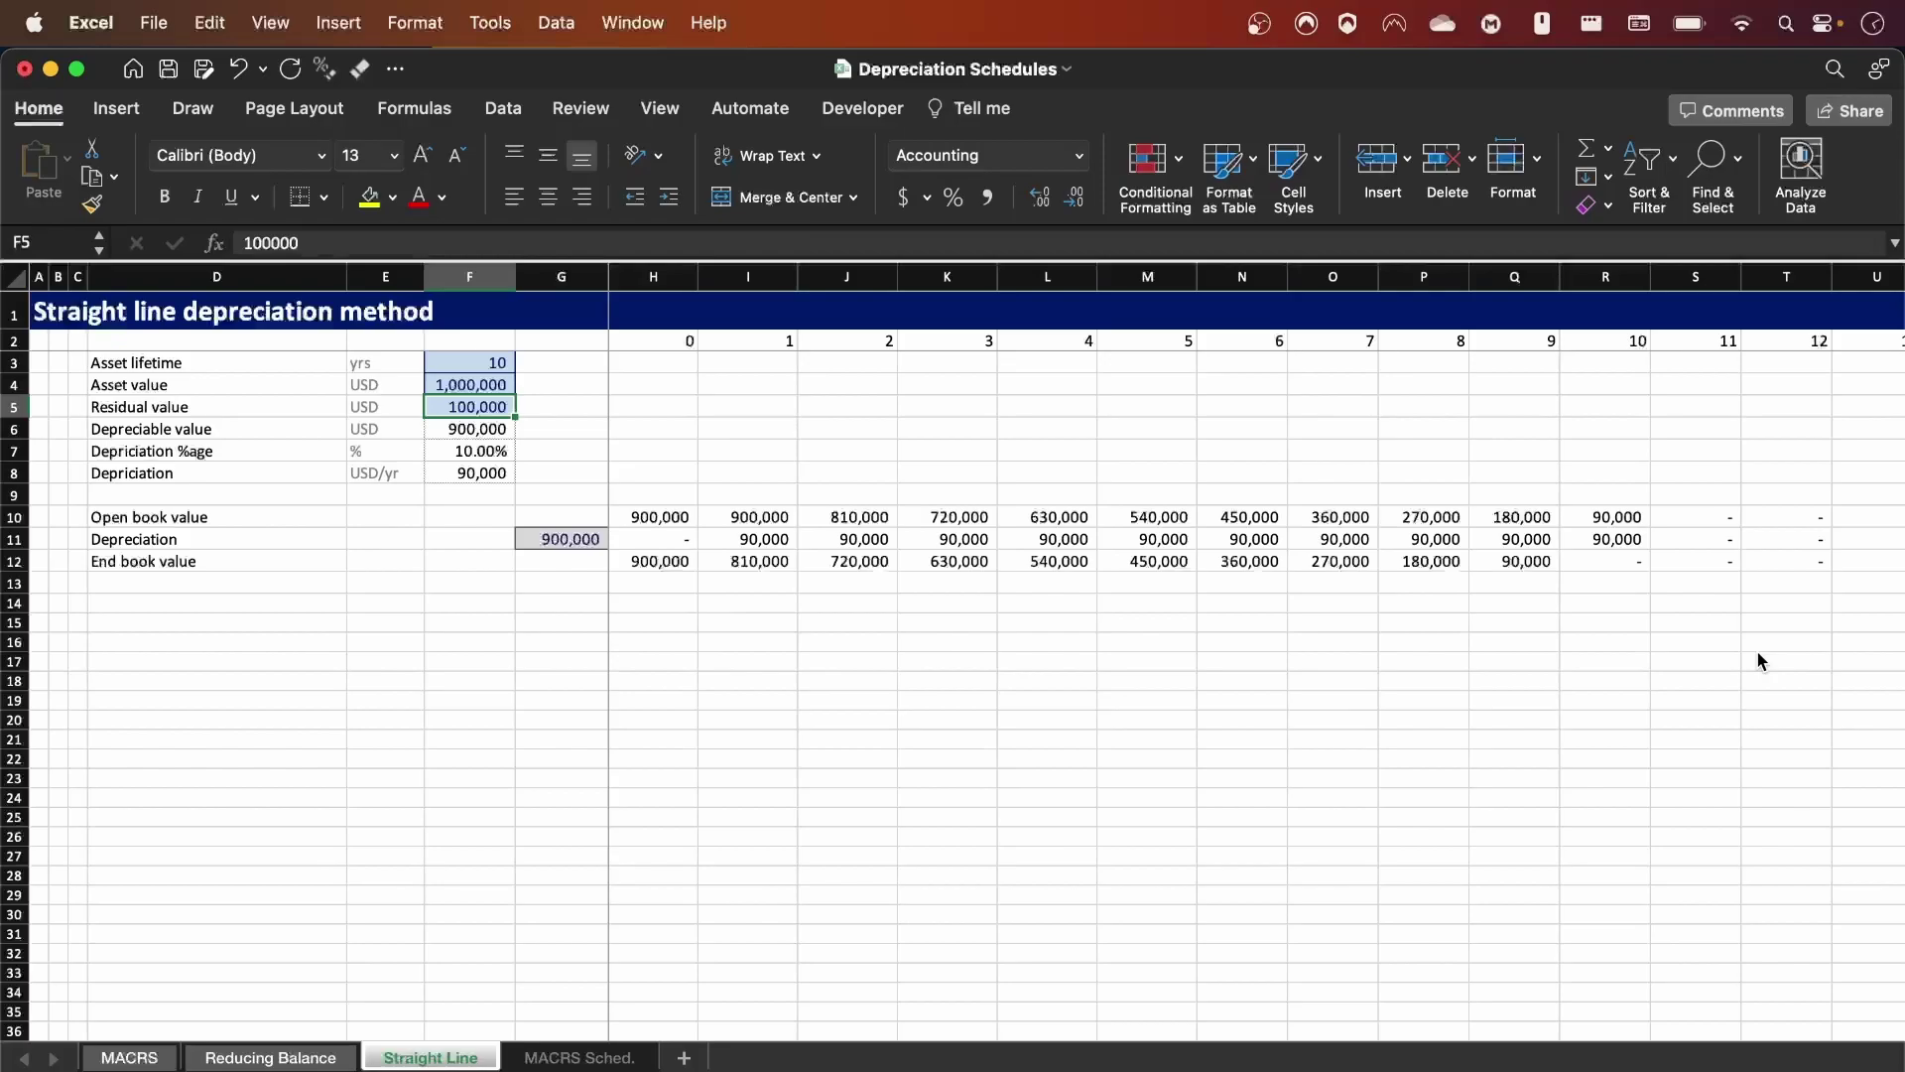
key("Down")
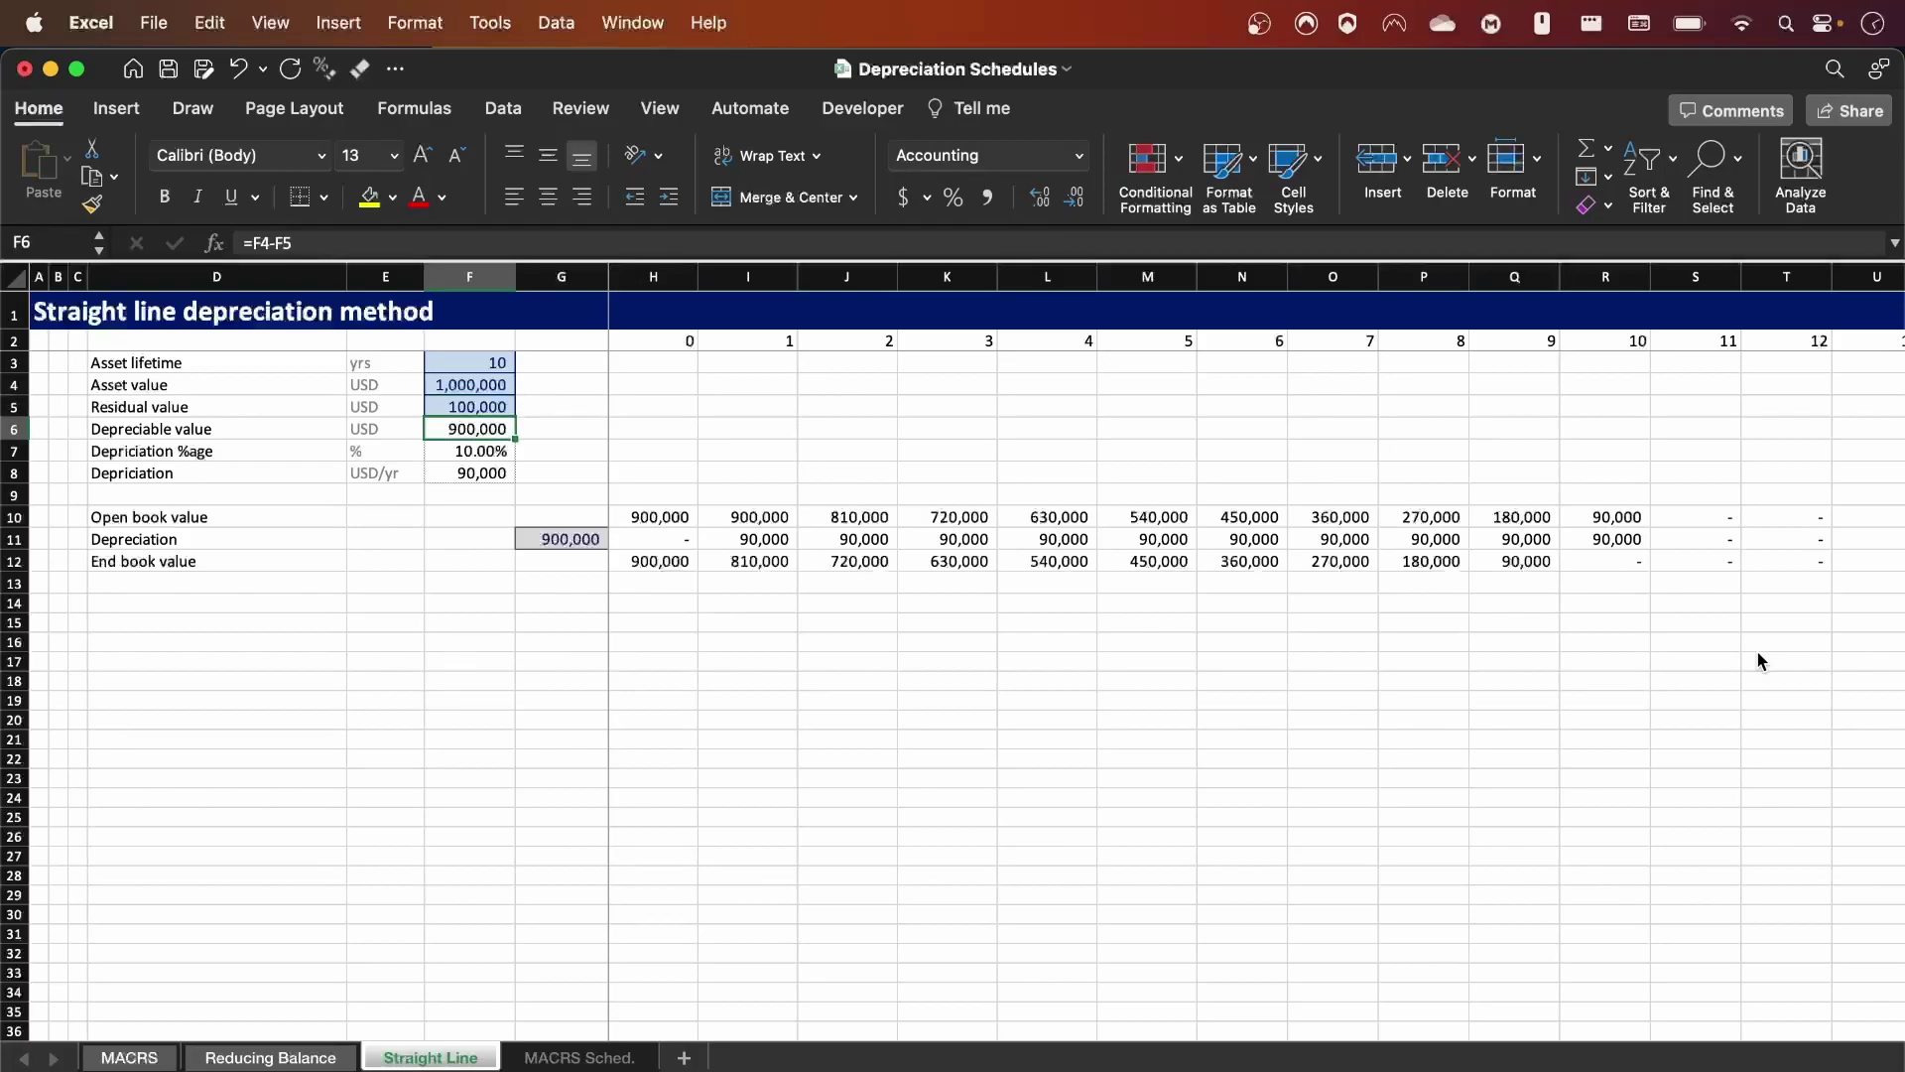
key("F2")
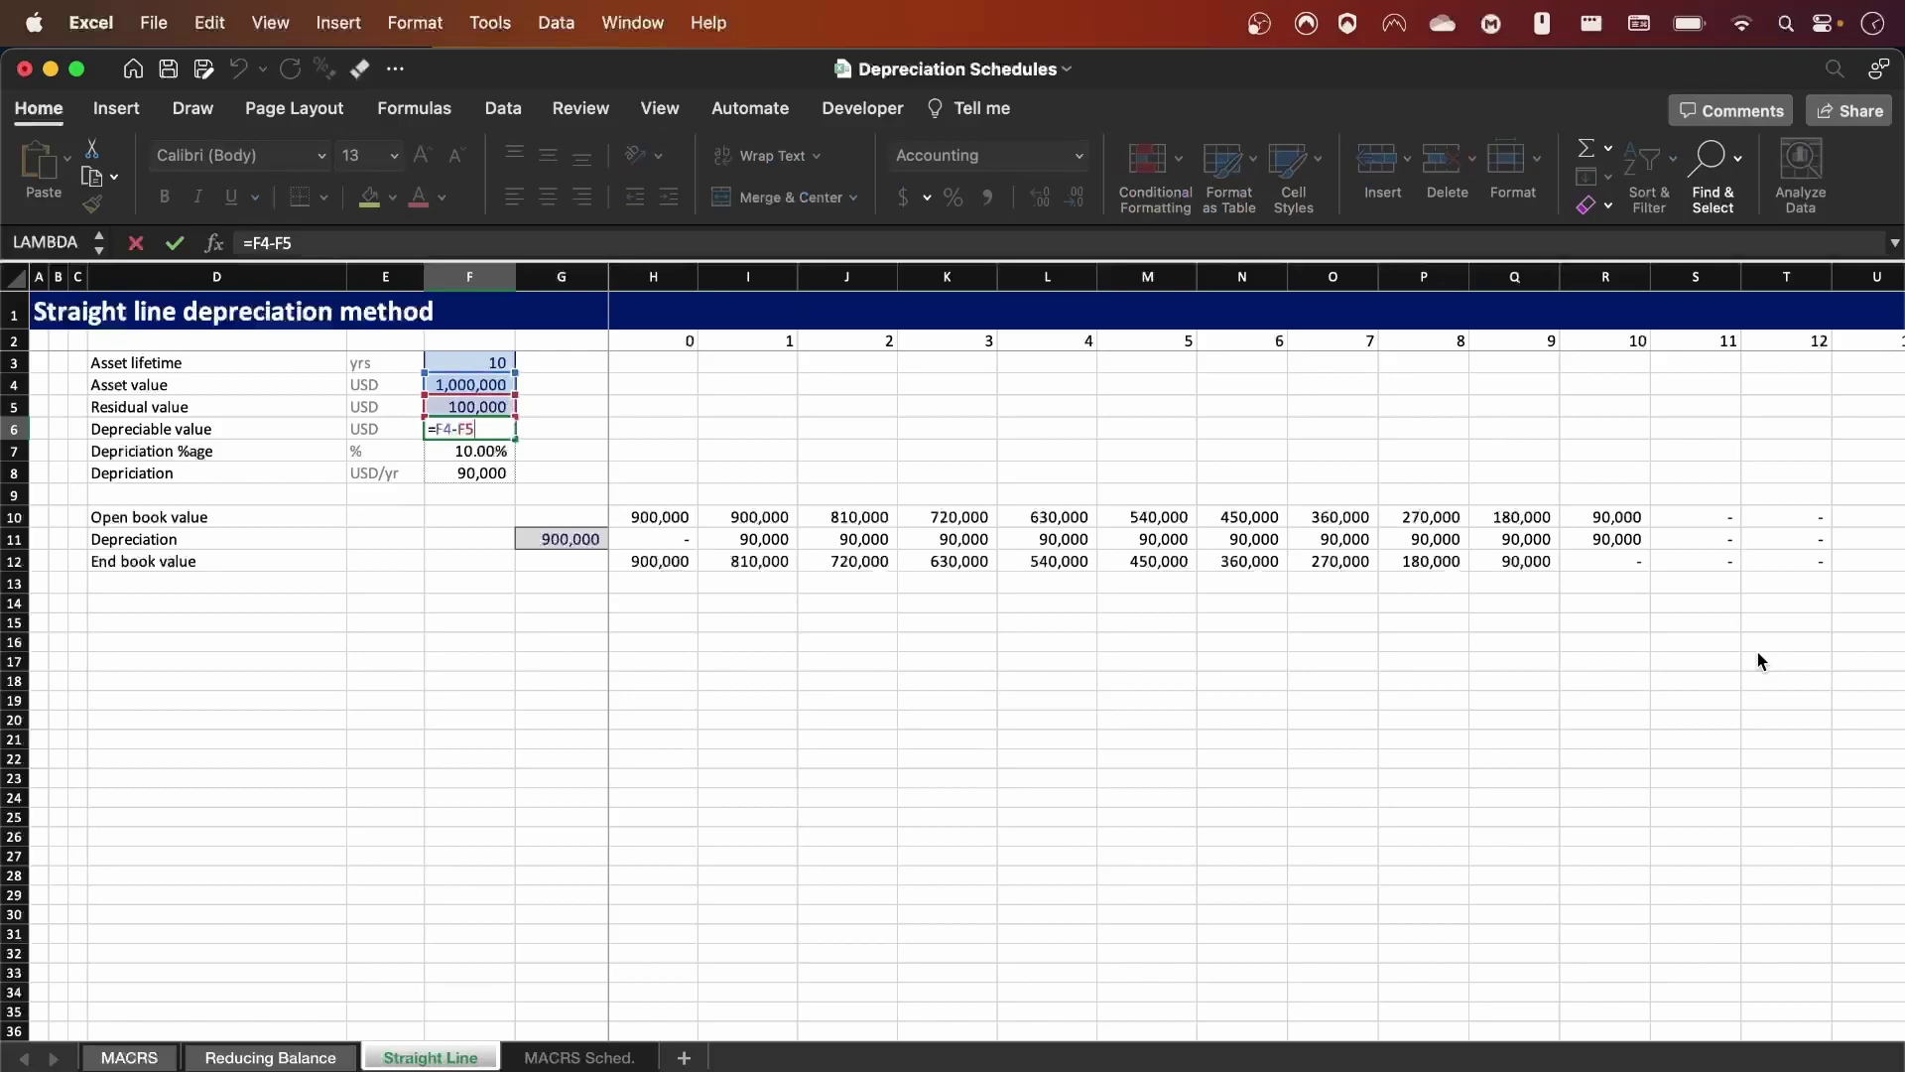
key("Return")
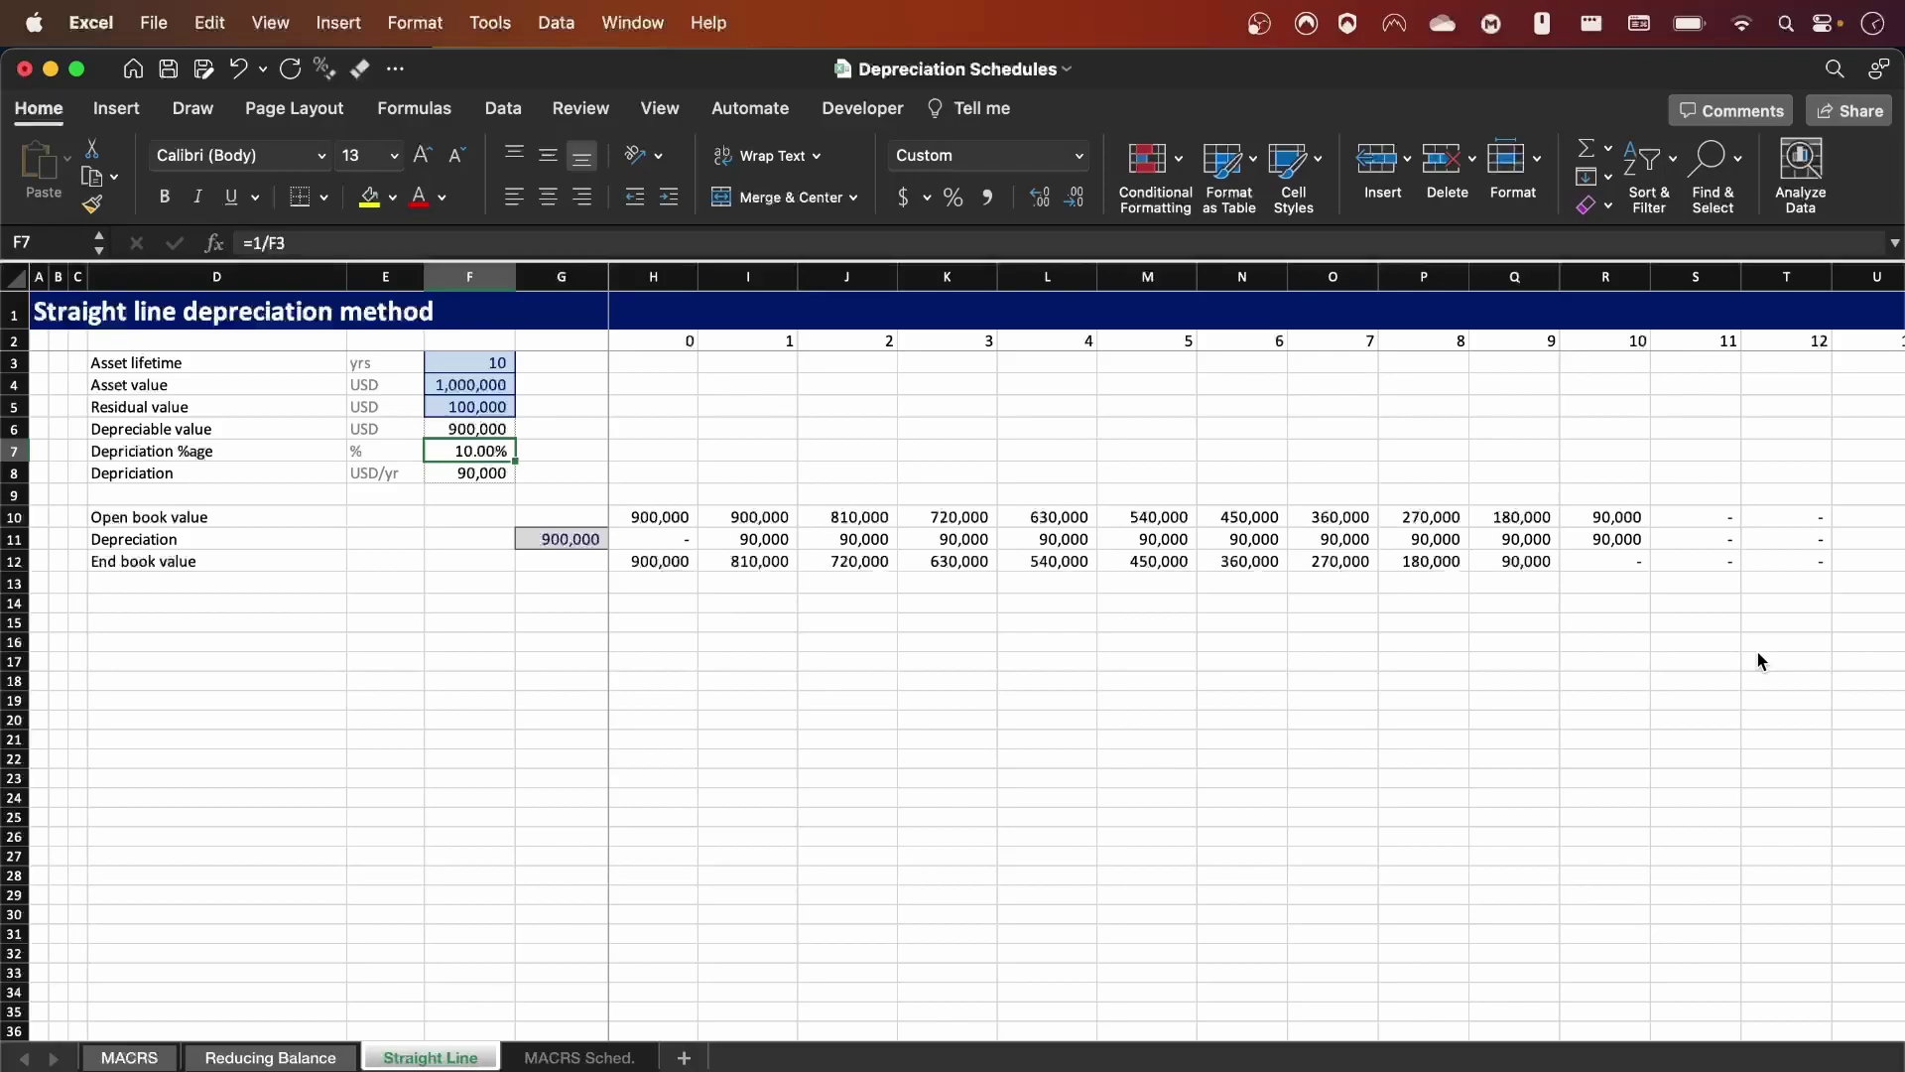
Inspect the depreciation rate and annual depreciation formulas.
key("F2")
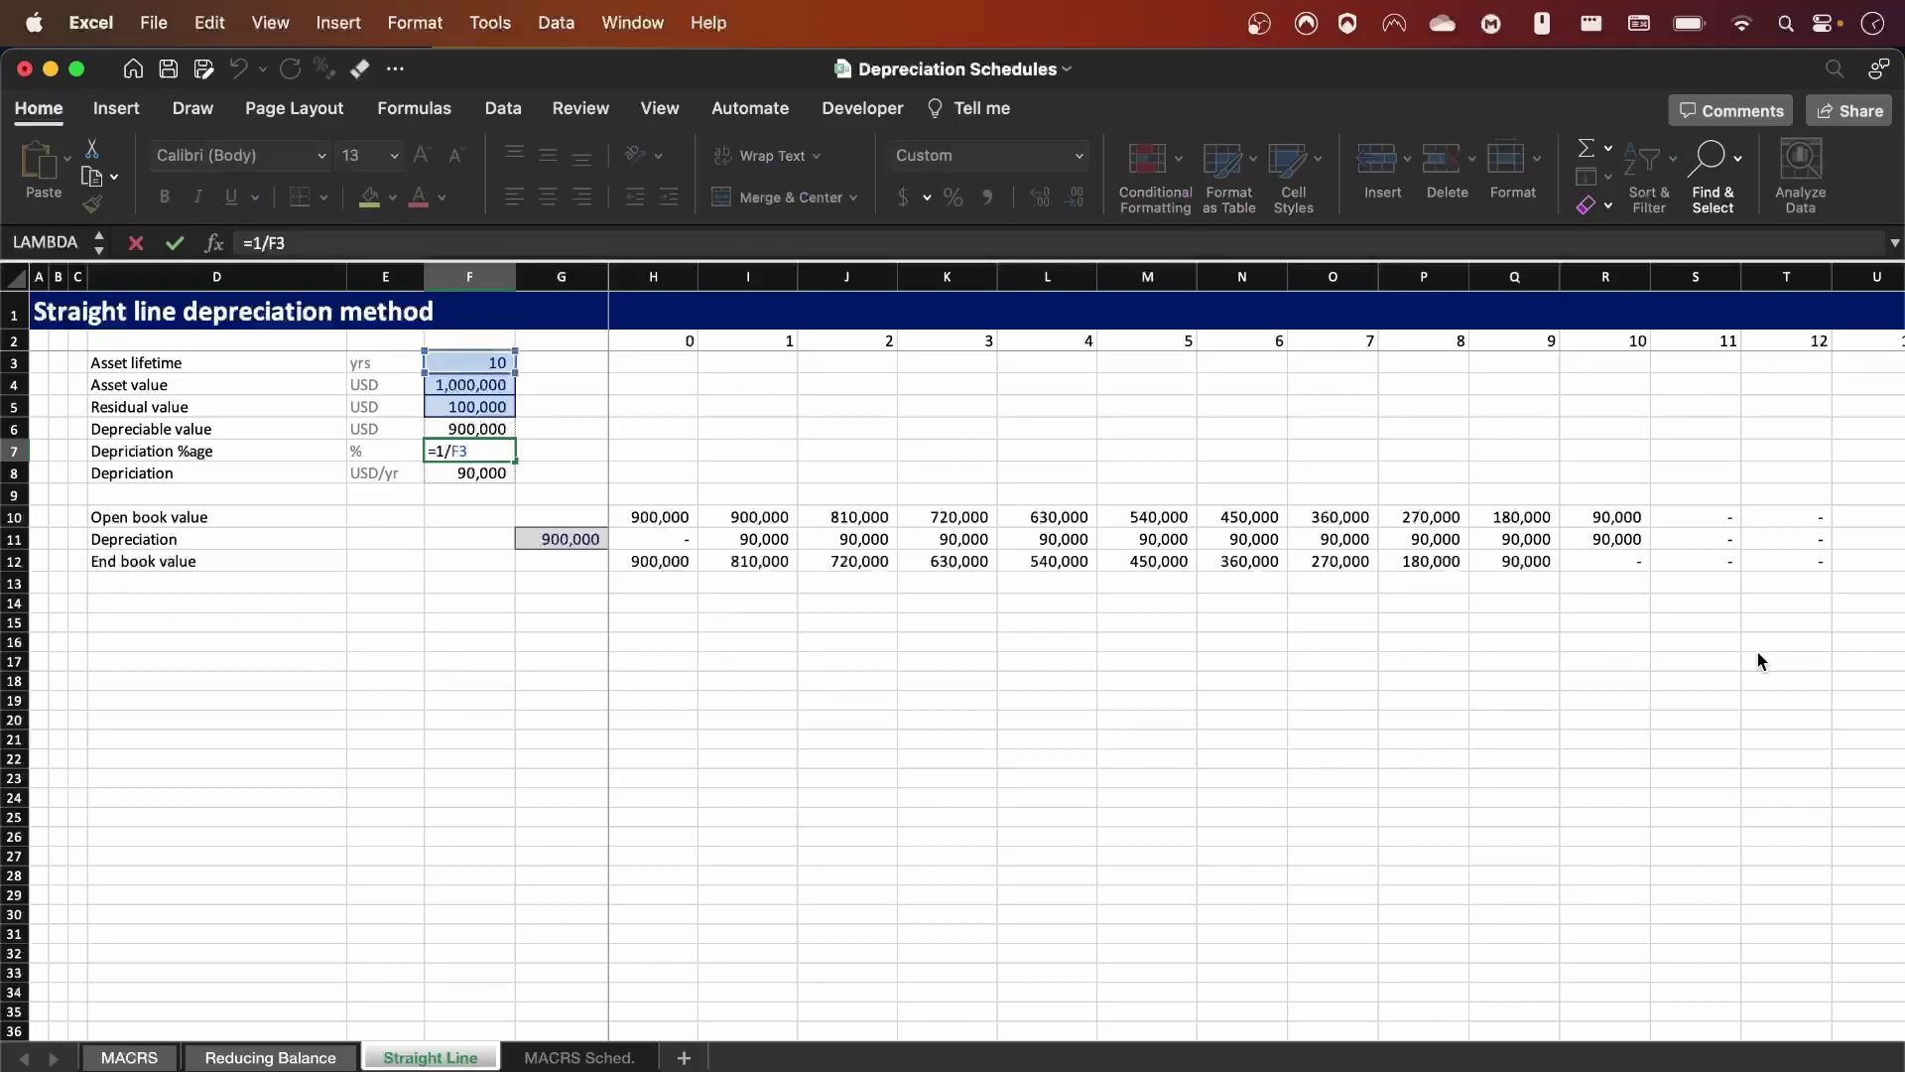
key("Return")
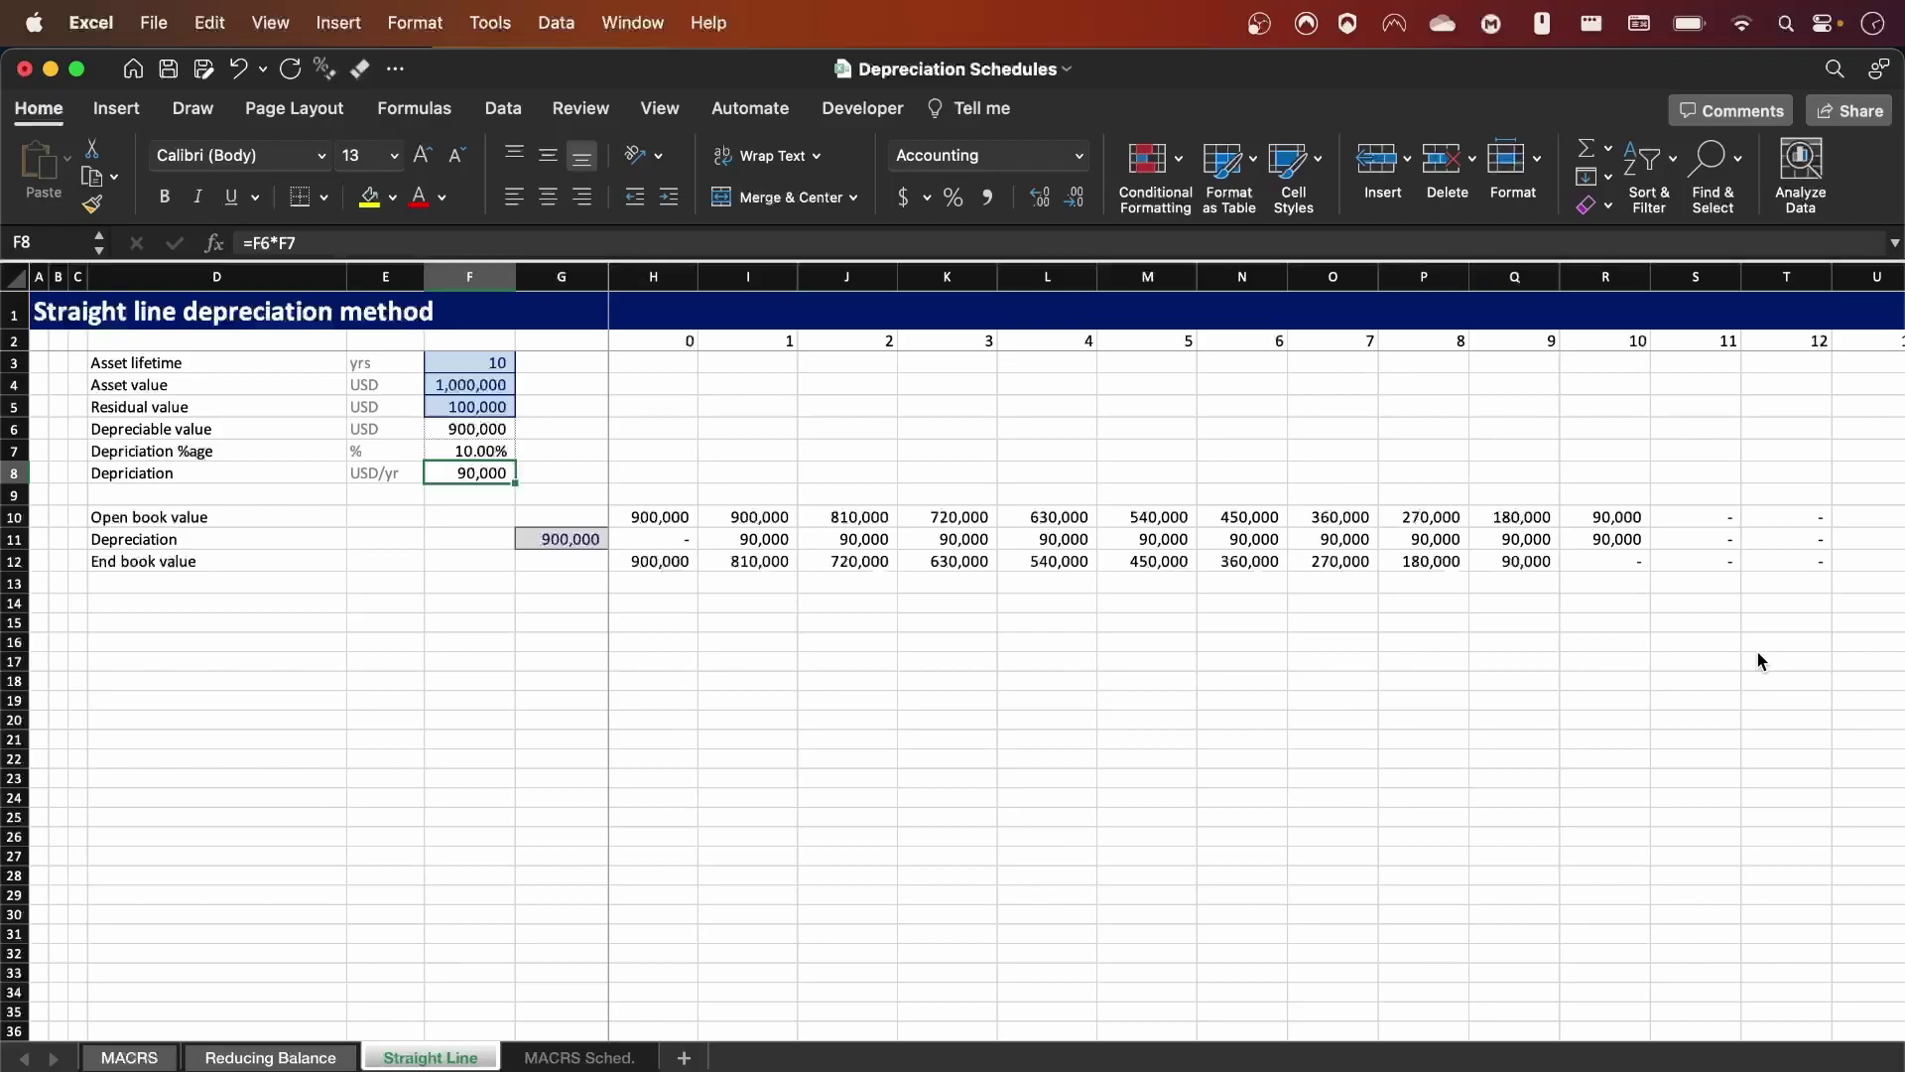
key("F2")
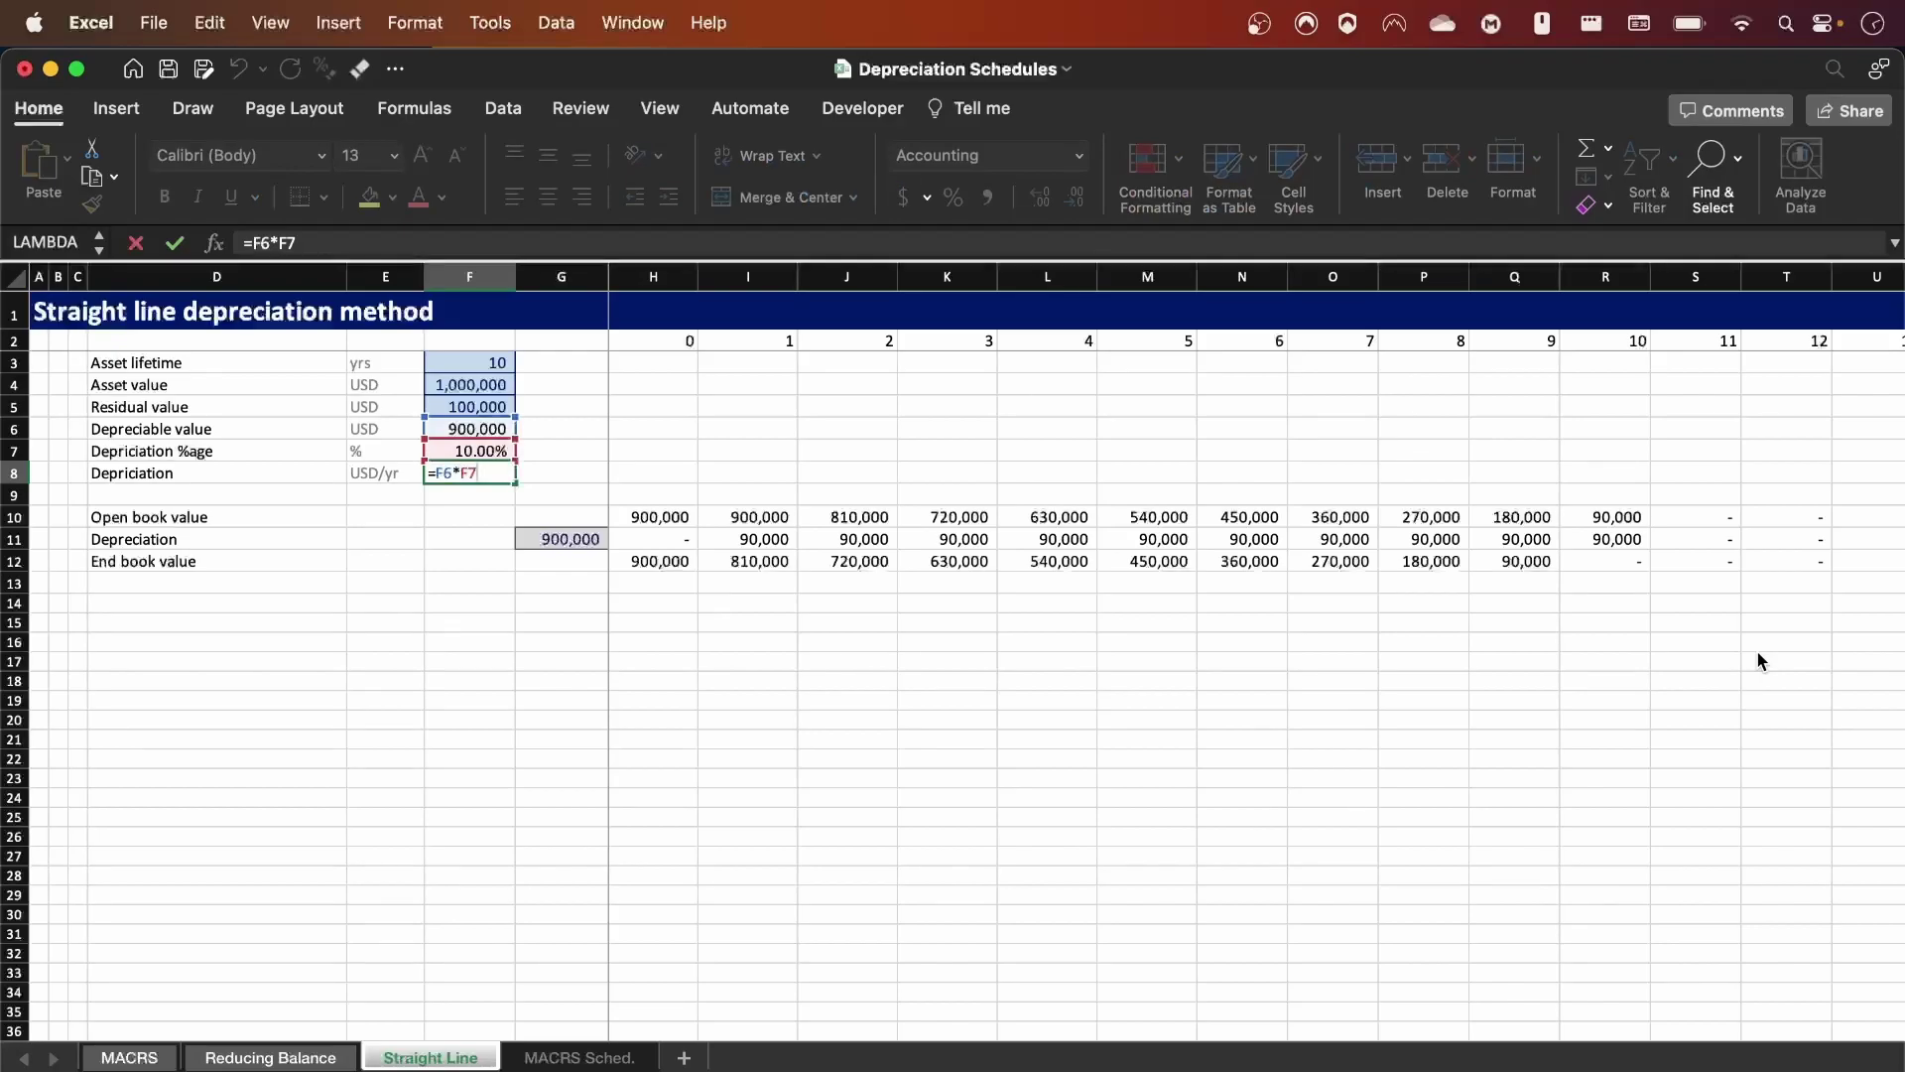
key("Return")
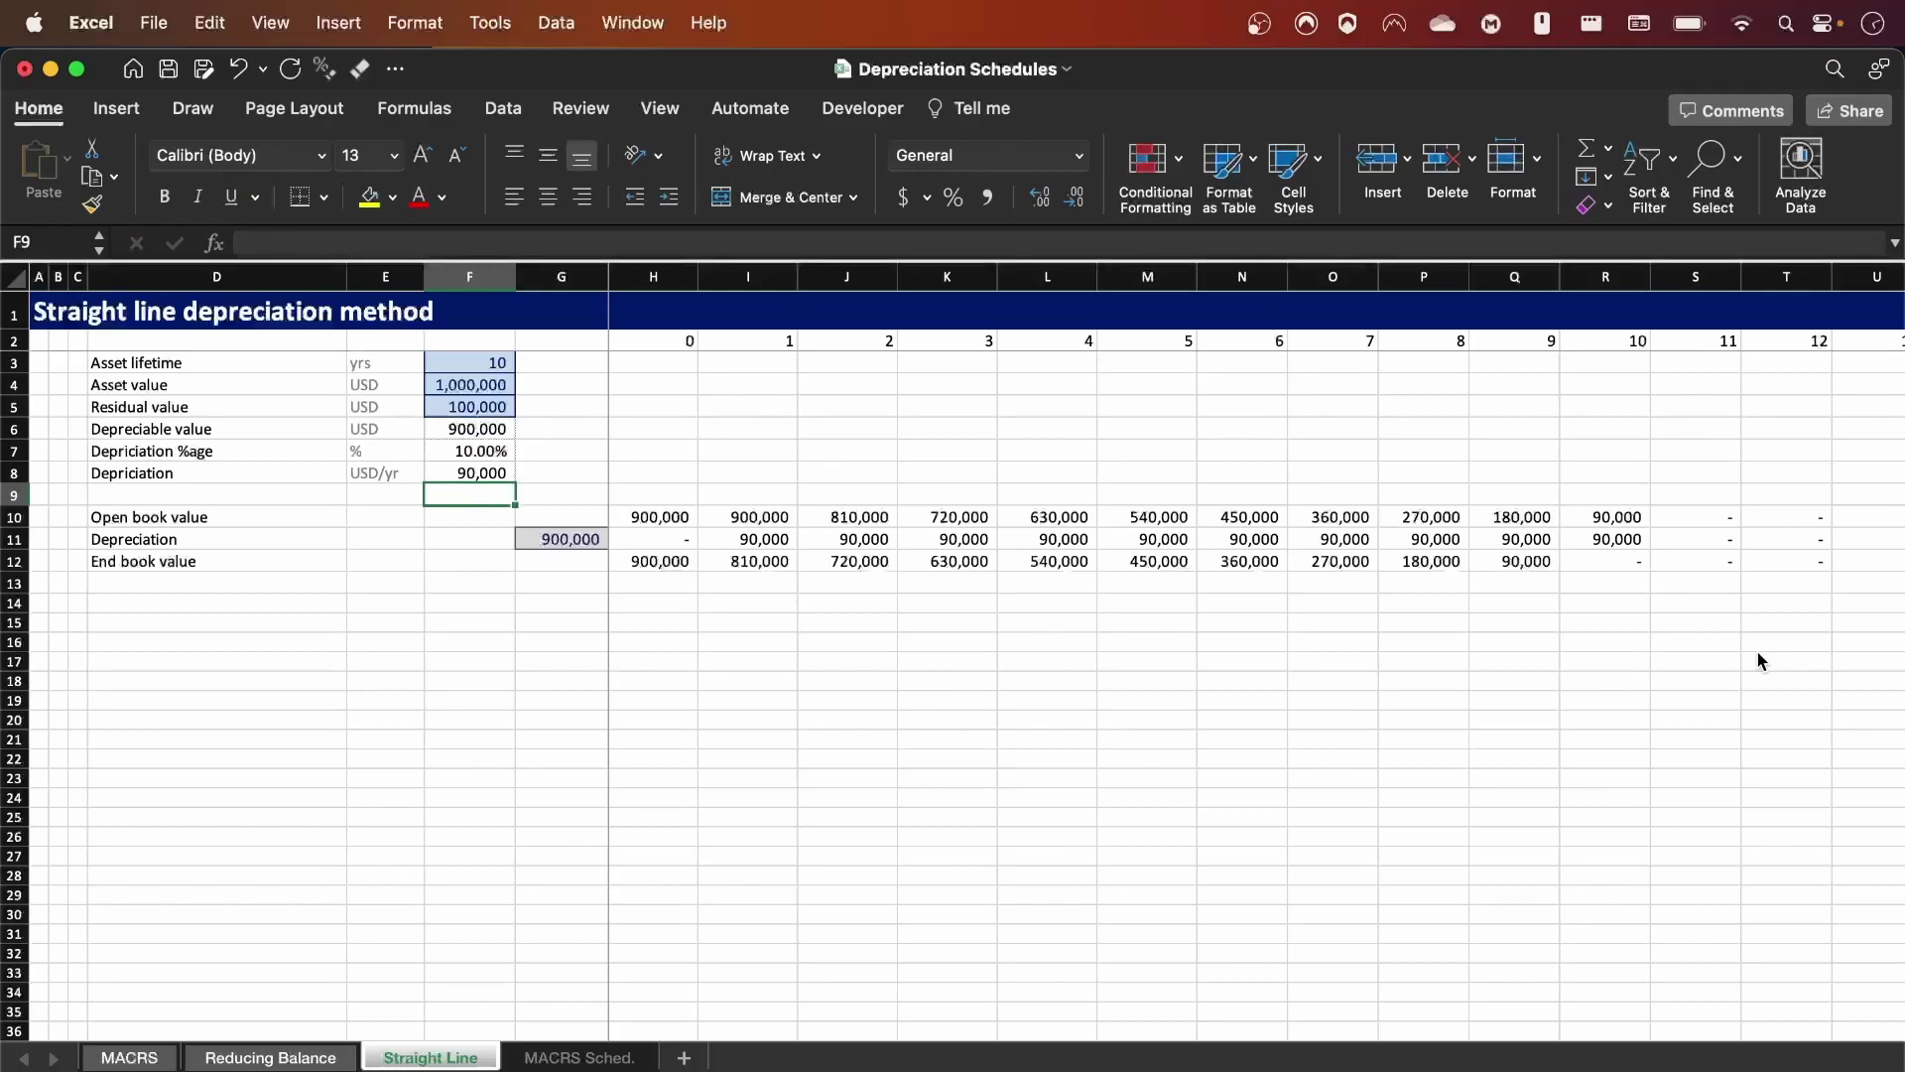
Check schedule rows 10 to 12 and the total depreciation SUM formula.
key("Down")
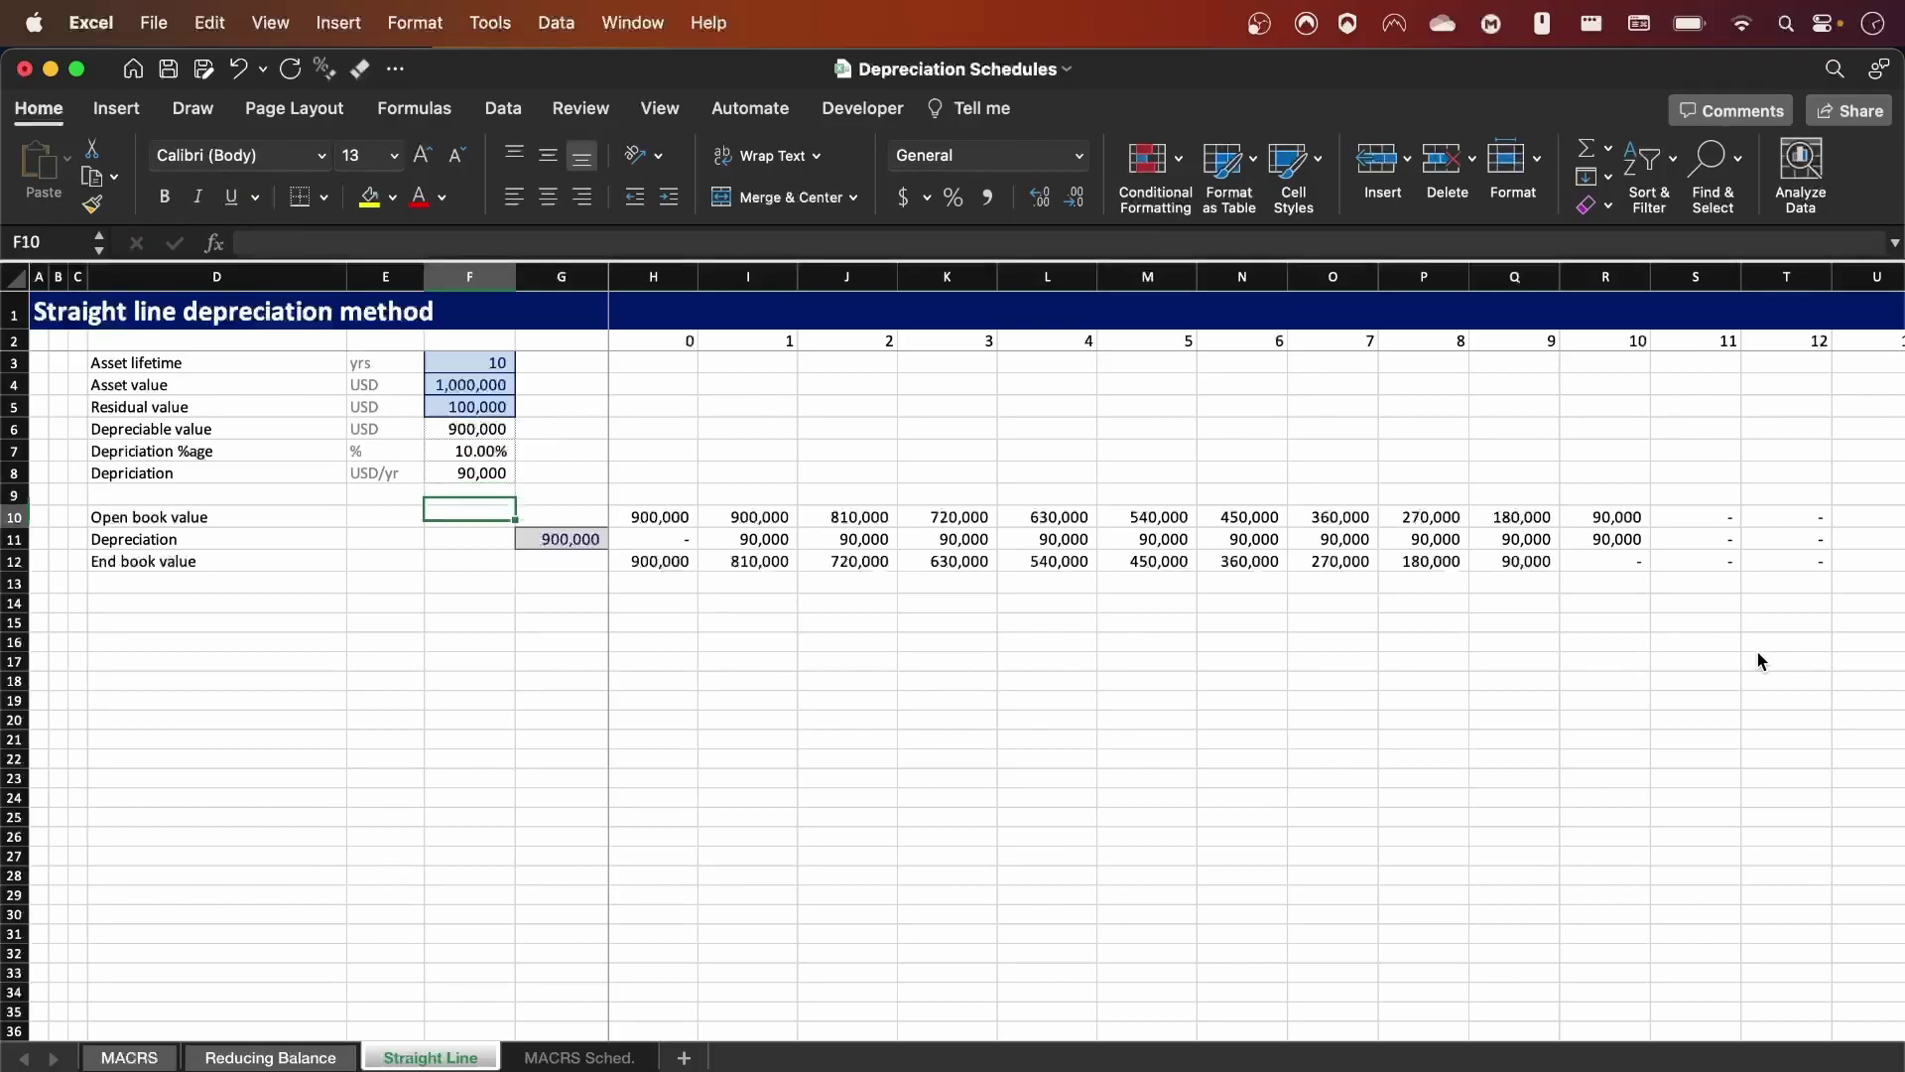
key("Right")
key("shift+space")
key("shift+Down")
key("shift+Down")
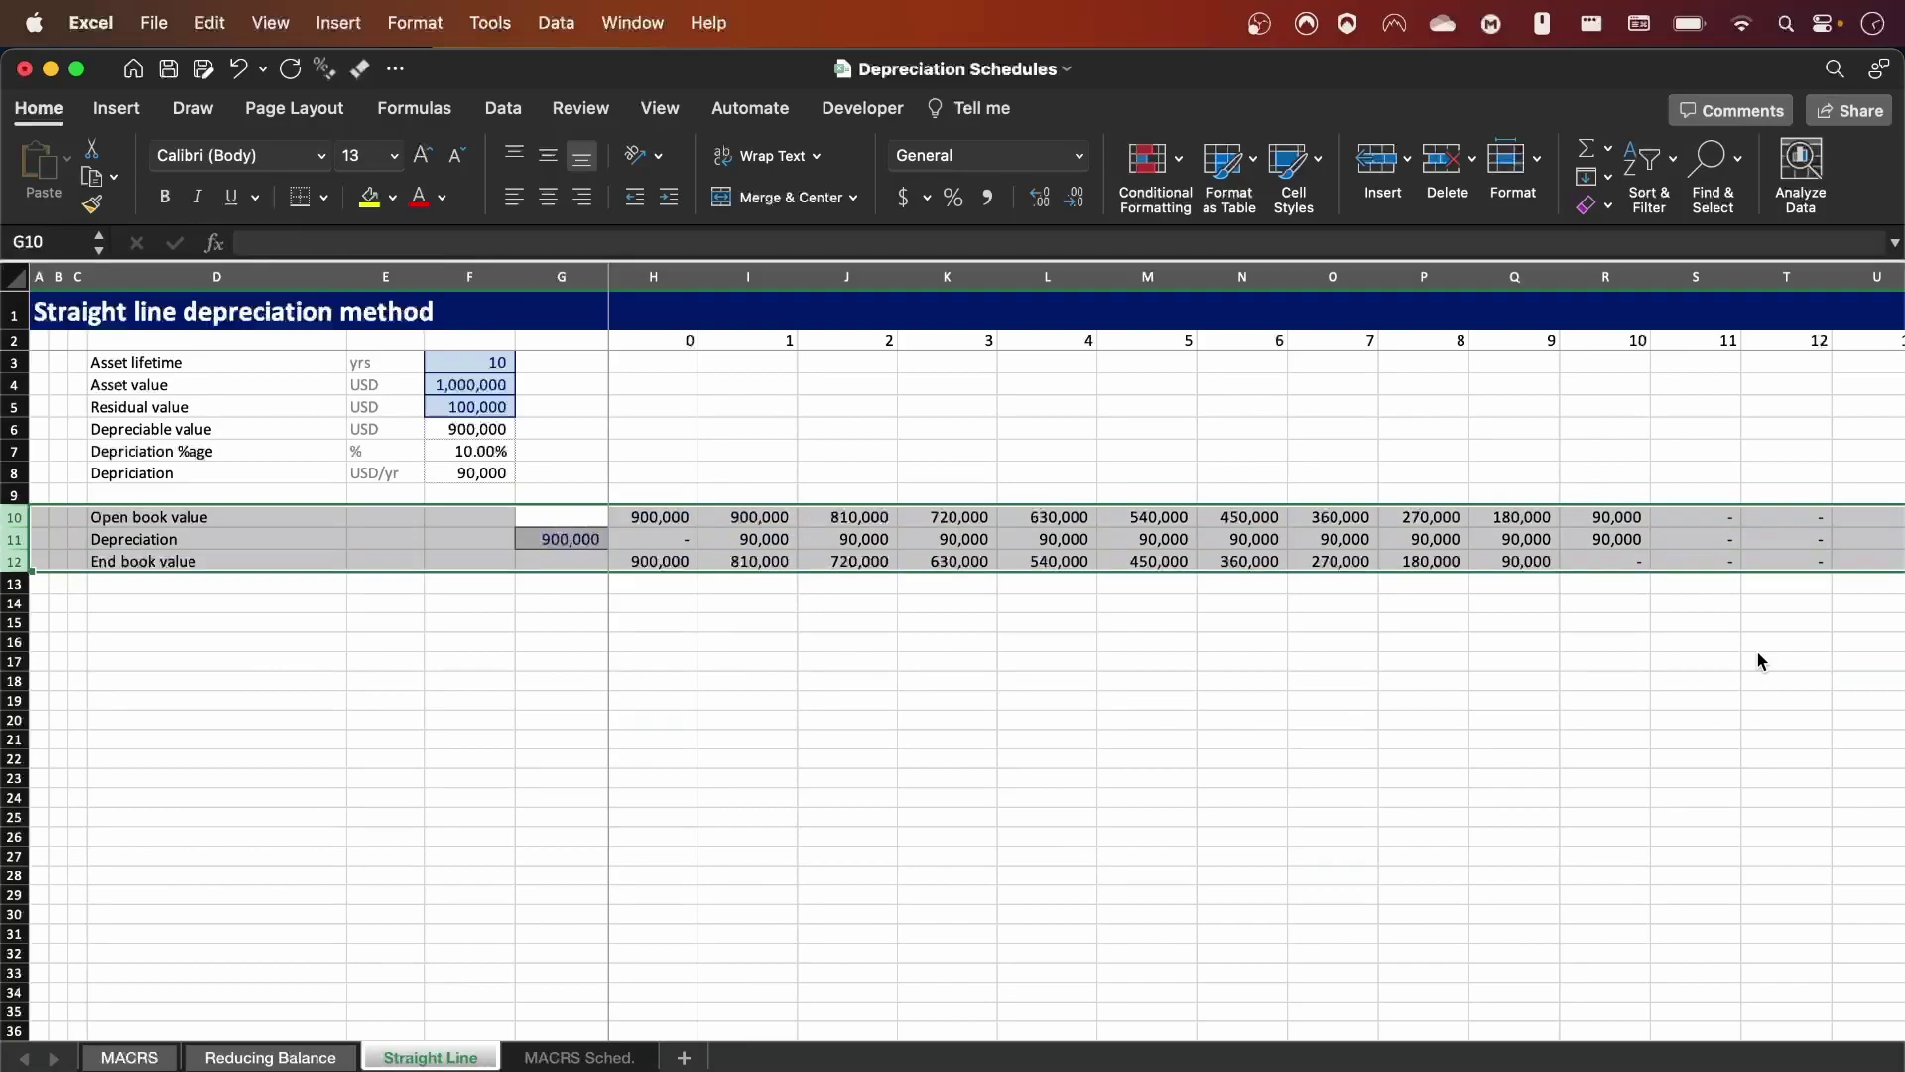
key("Down")
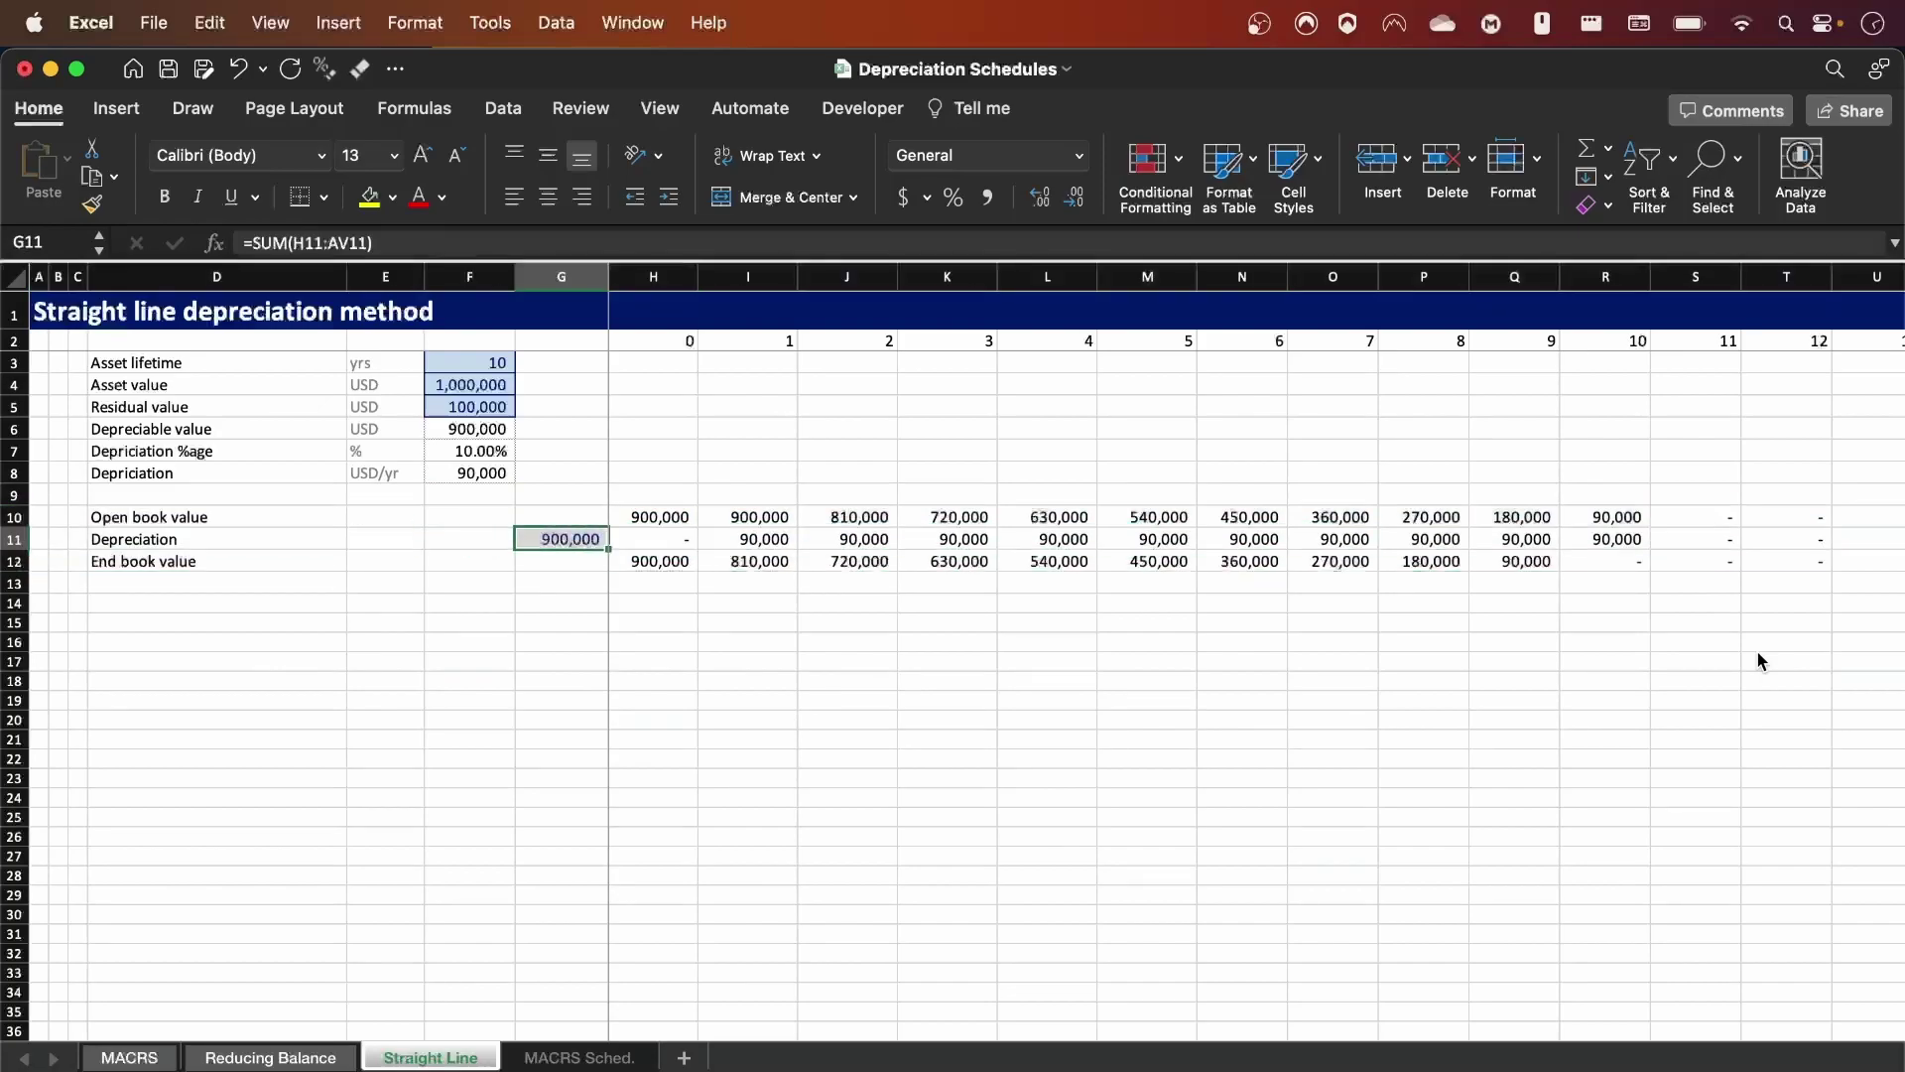
key("Up")
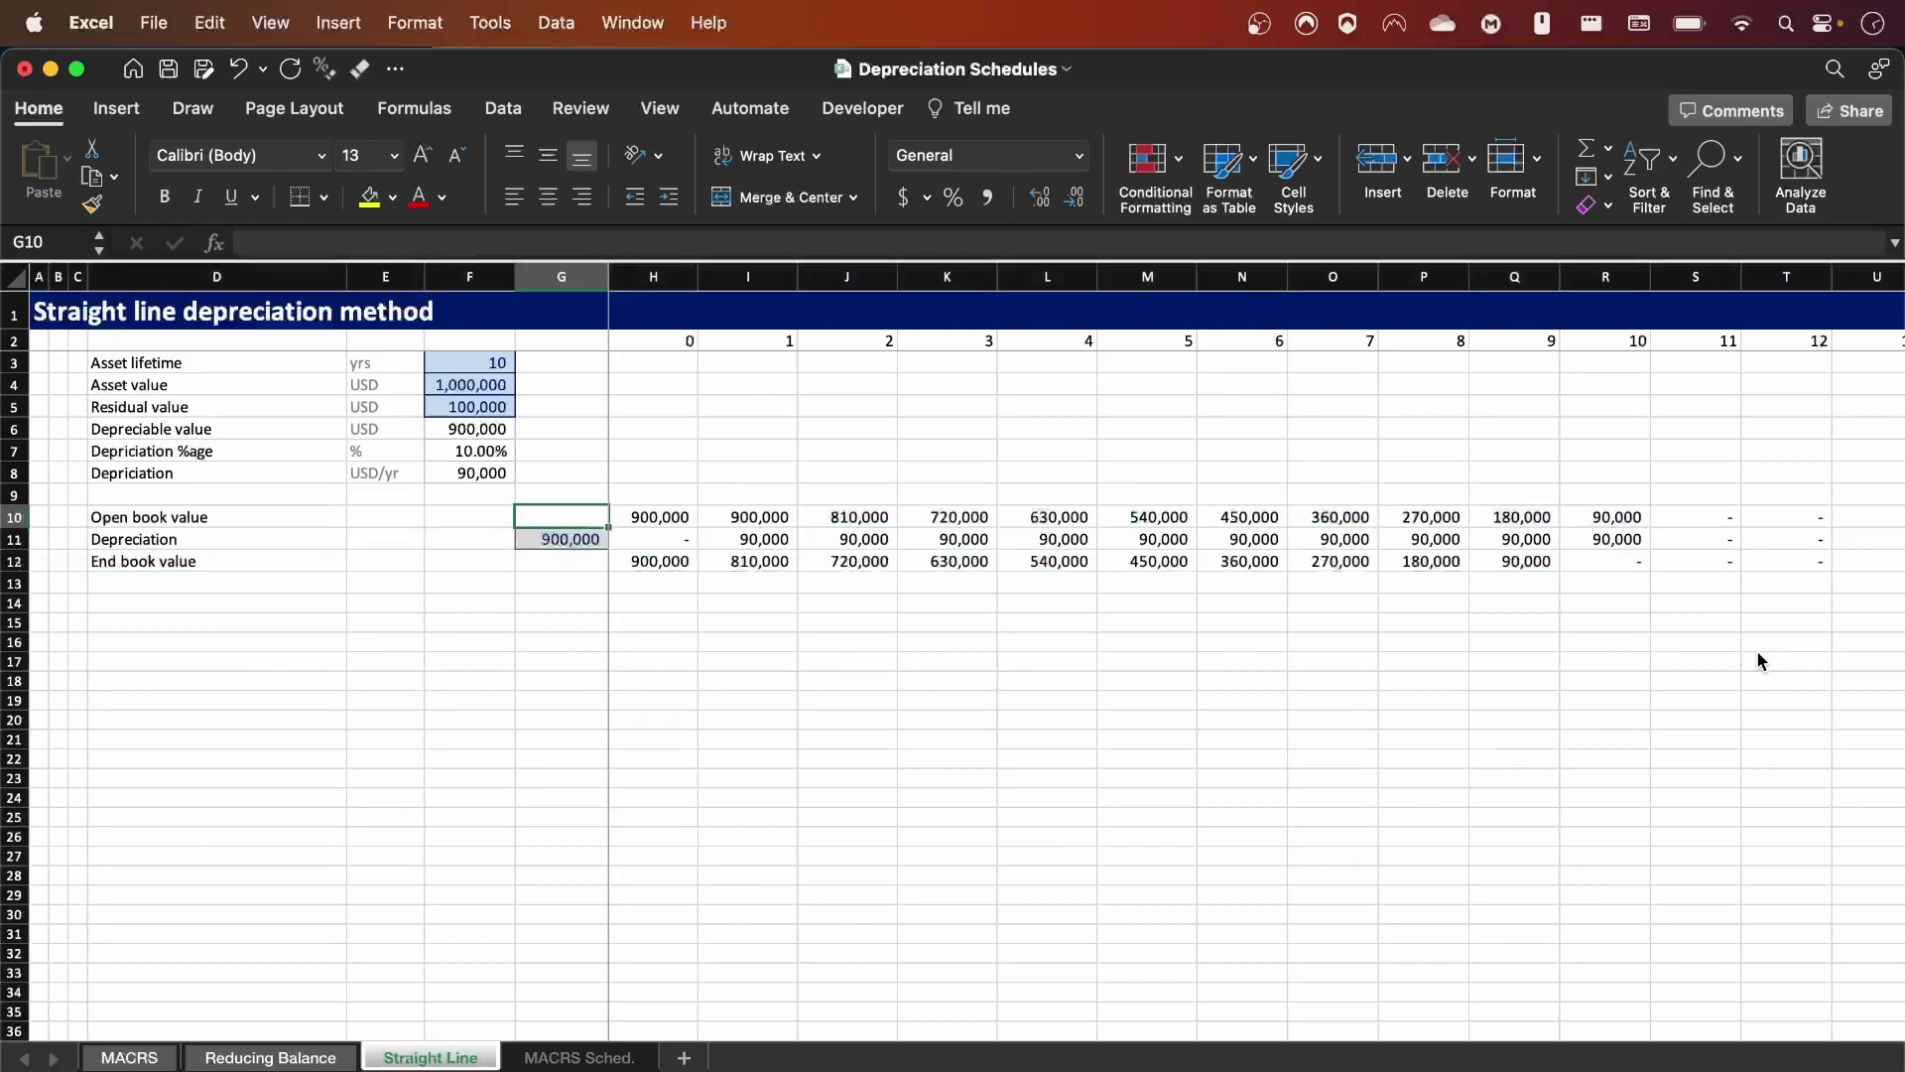
Inspect the yearly opening book values, then enter =H12 in I10 to link year 1's opening value.
key("Right")
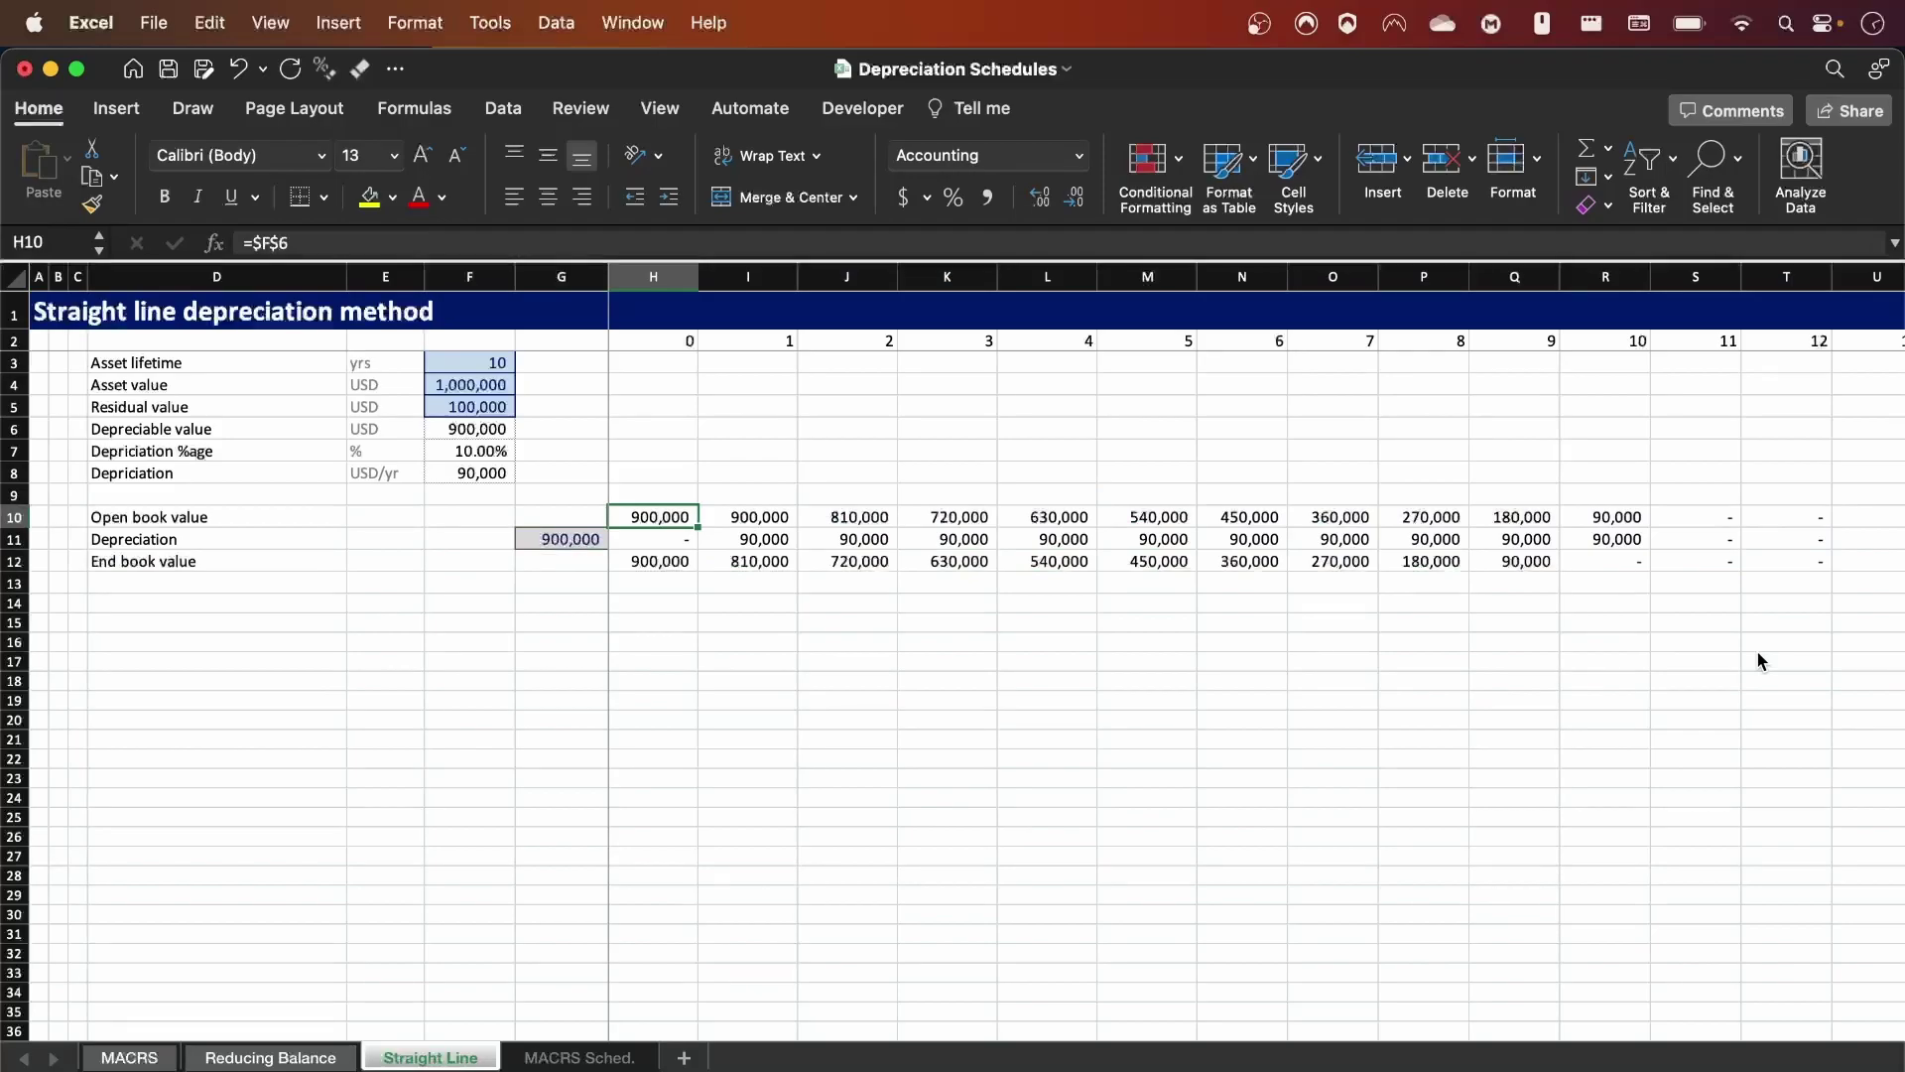
key("Right")
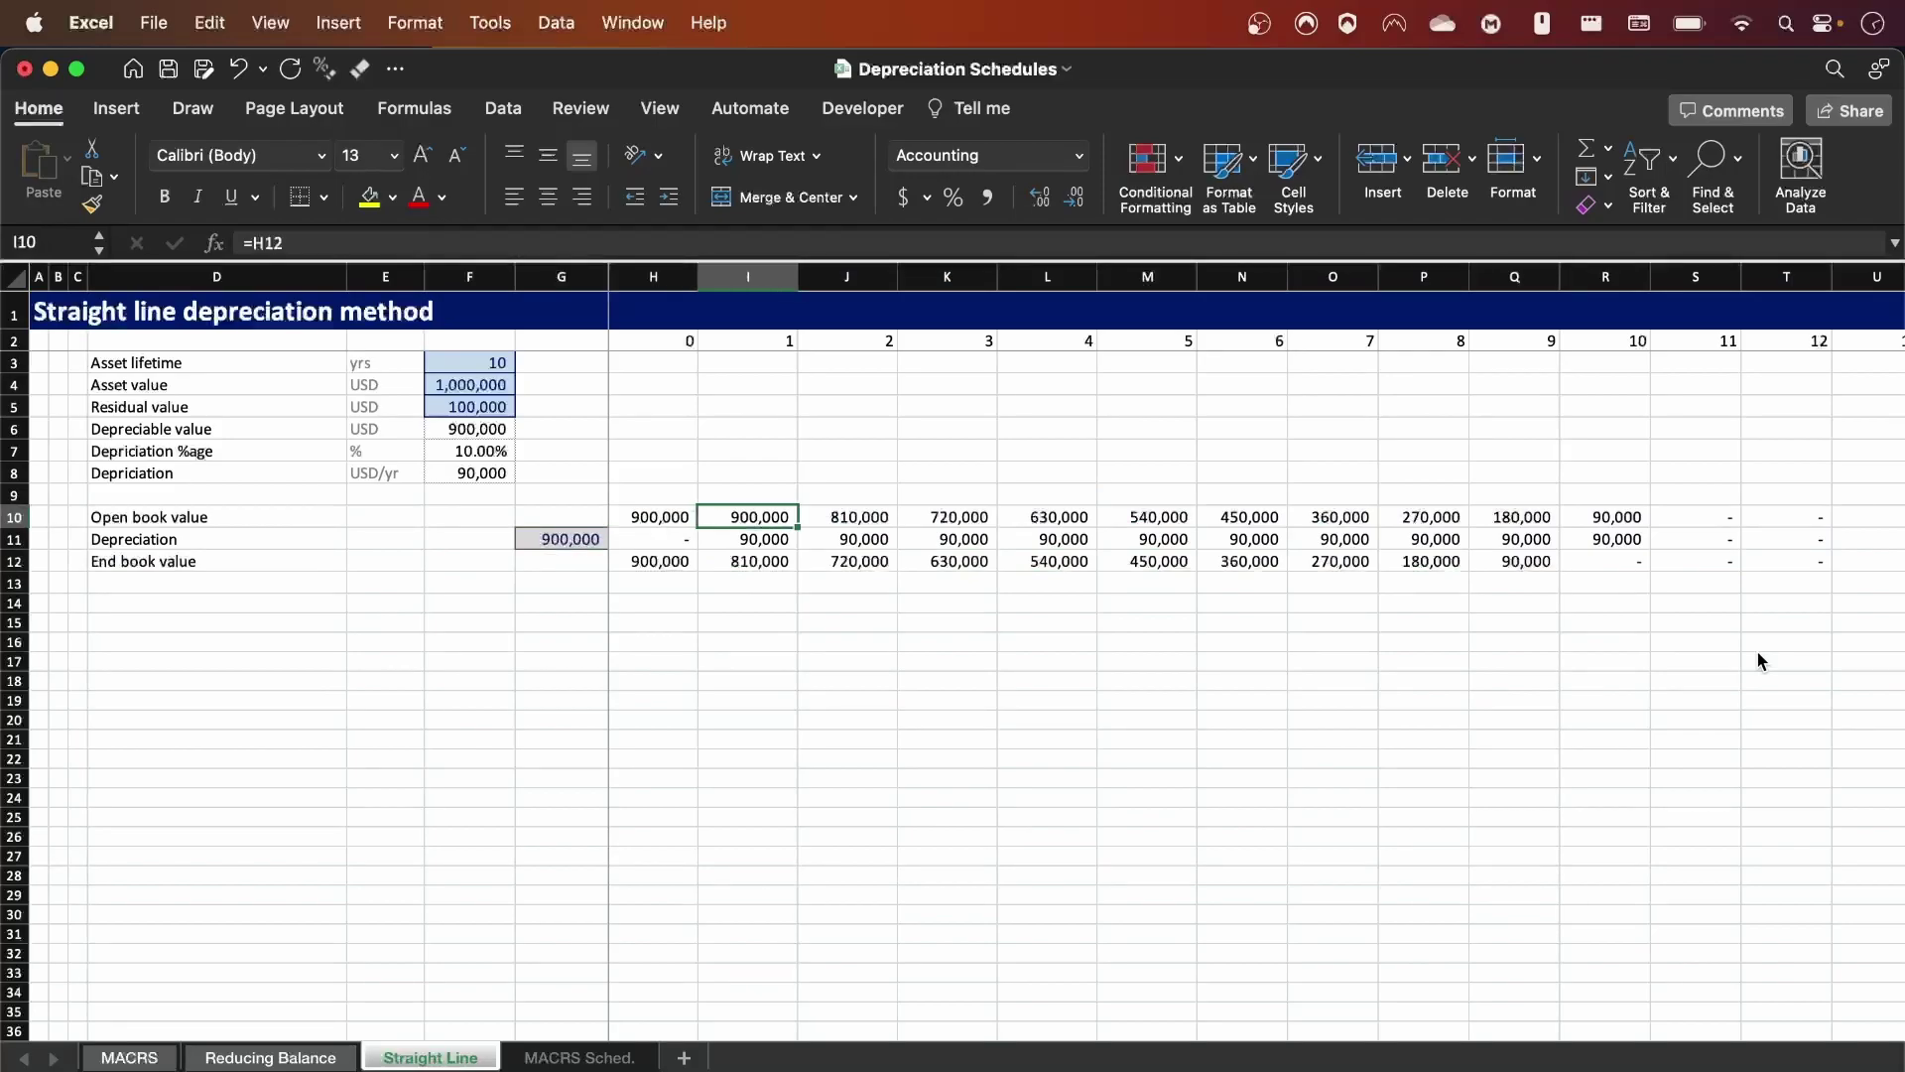
key("Right")
key("Right")
key("Right")
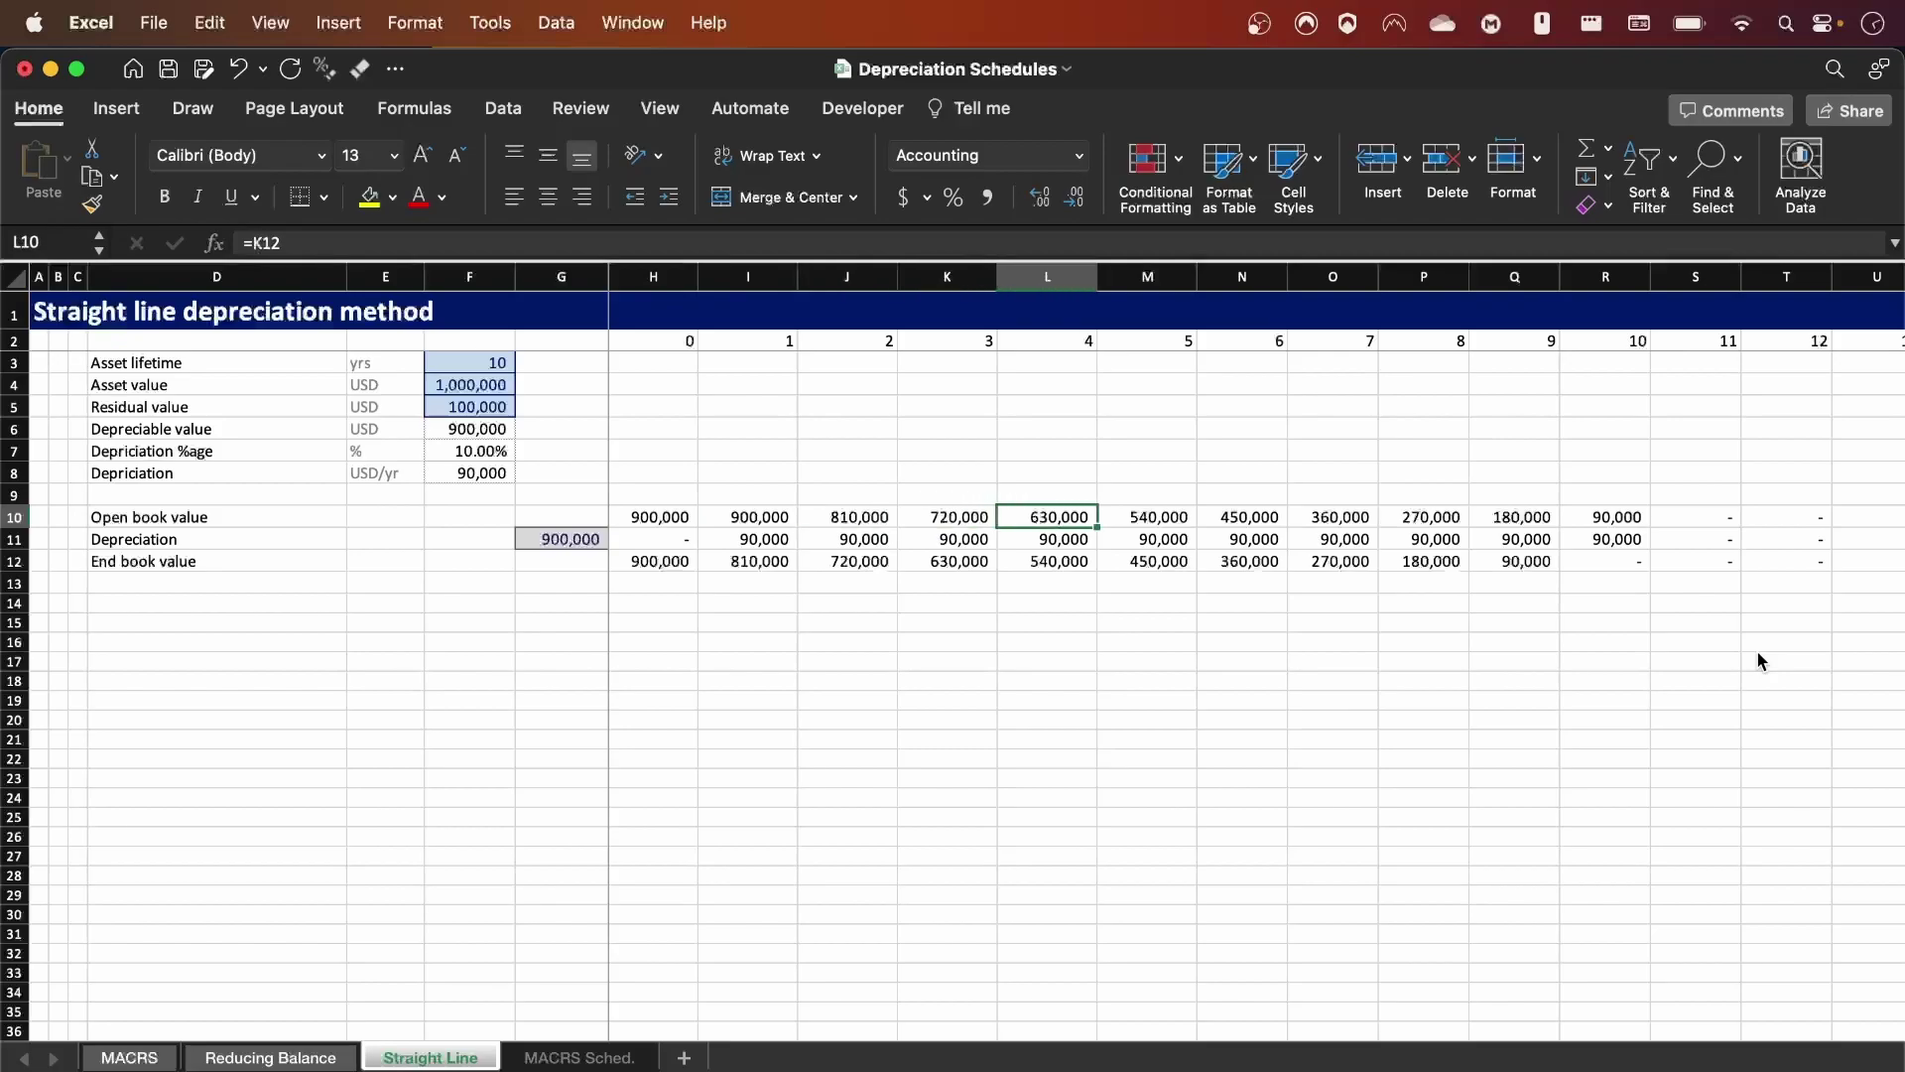
key("Right")
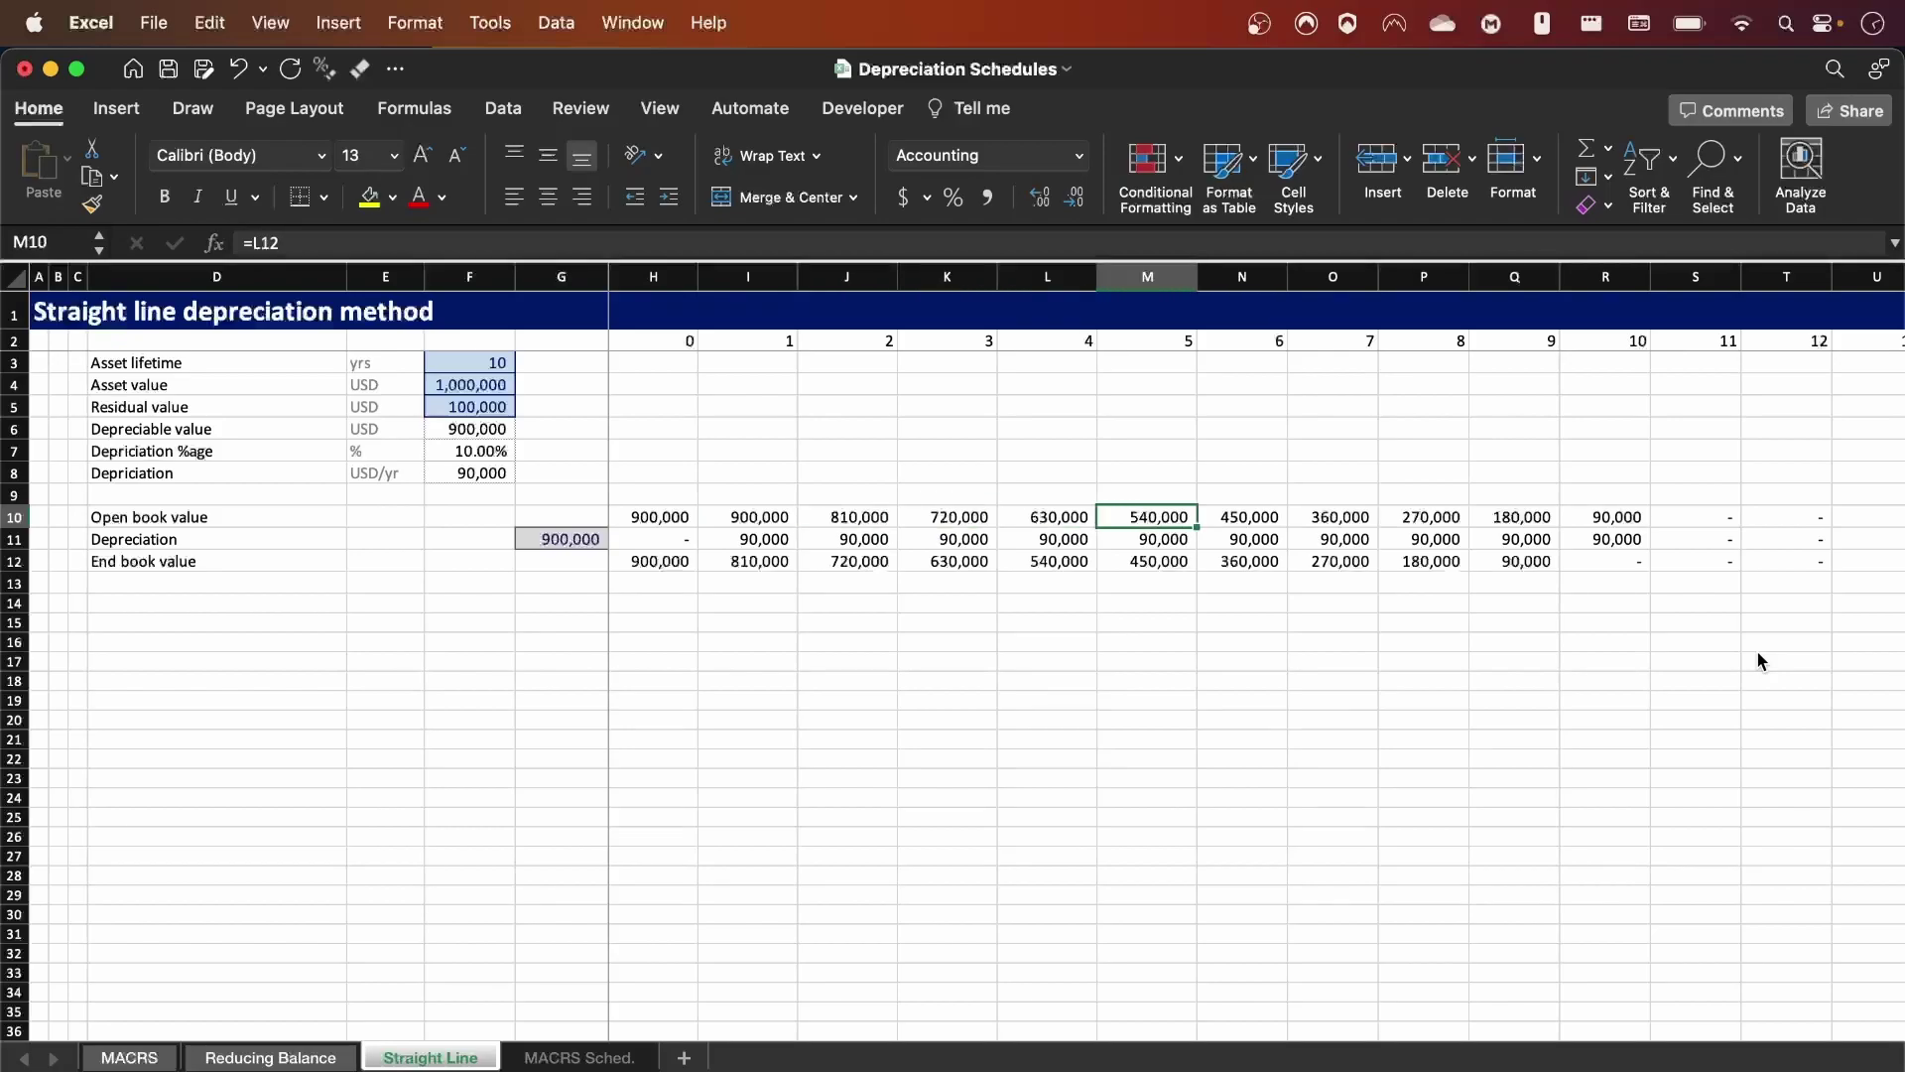
key("Left")
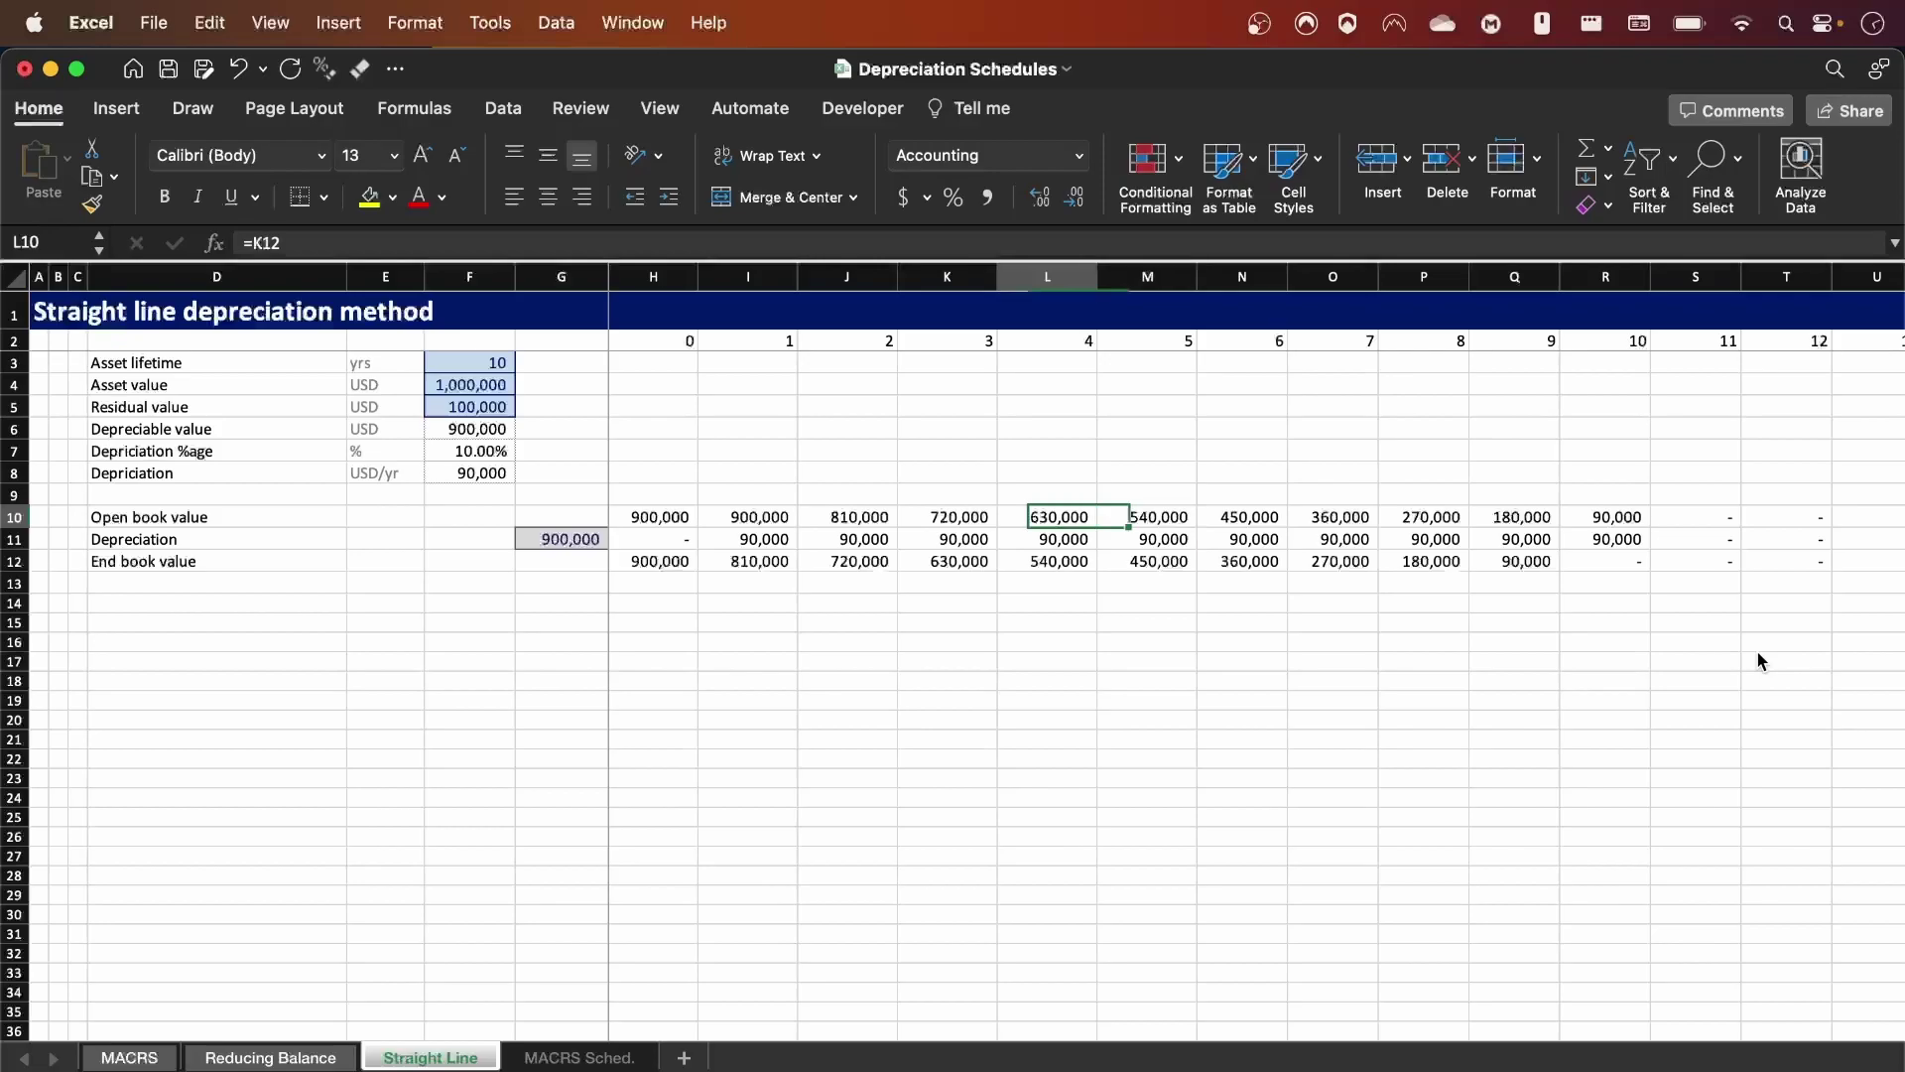
key("Left")
key("Left")
key("Left")
type("=H12")
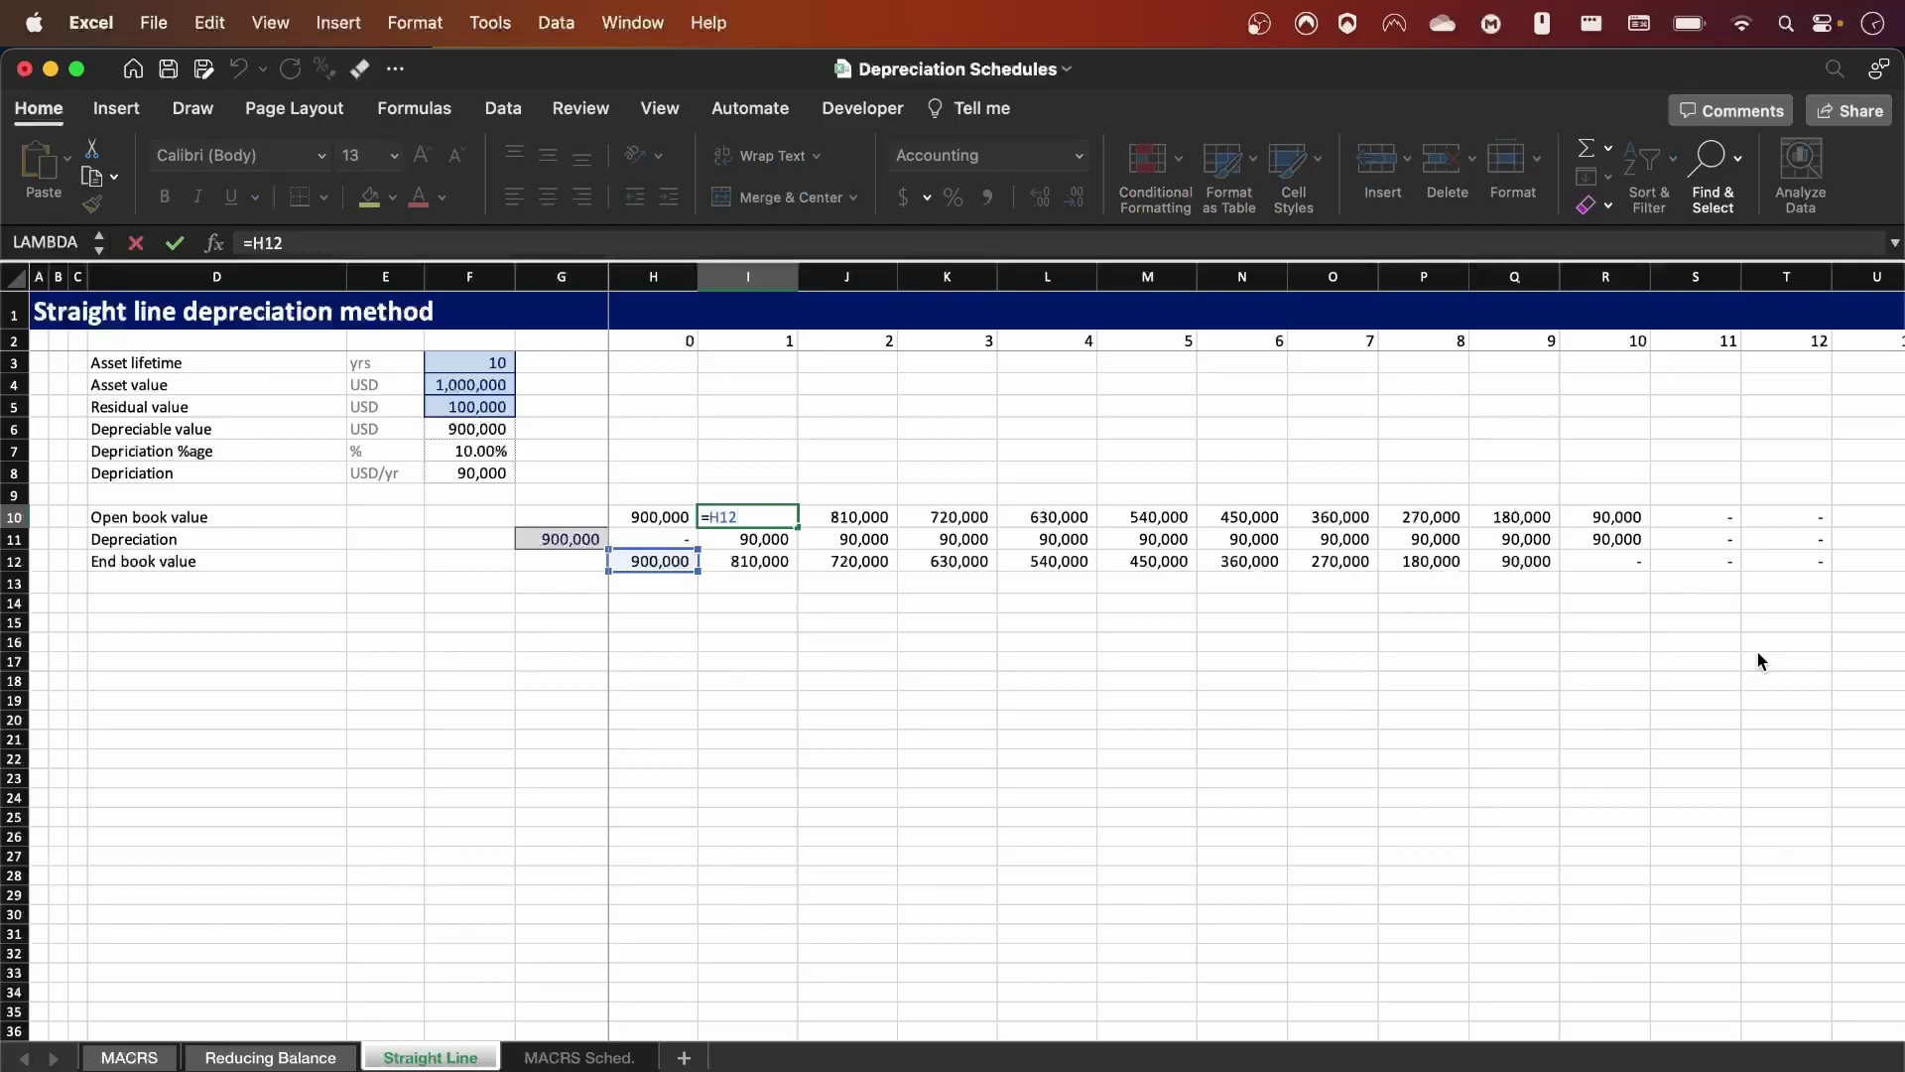
key("Return")
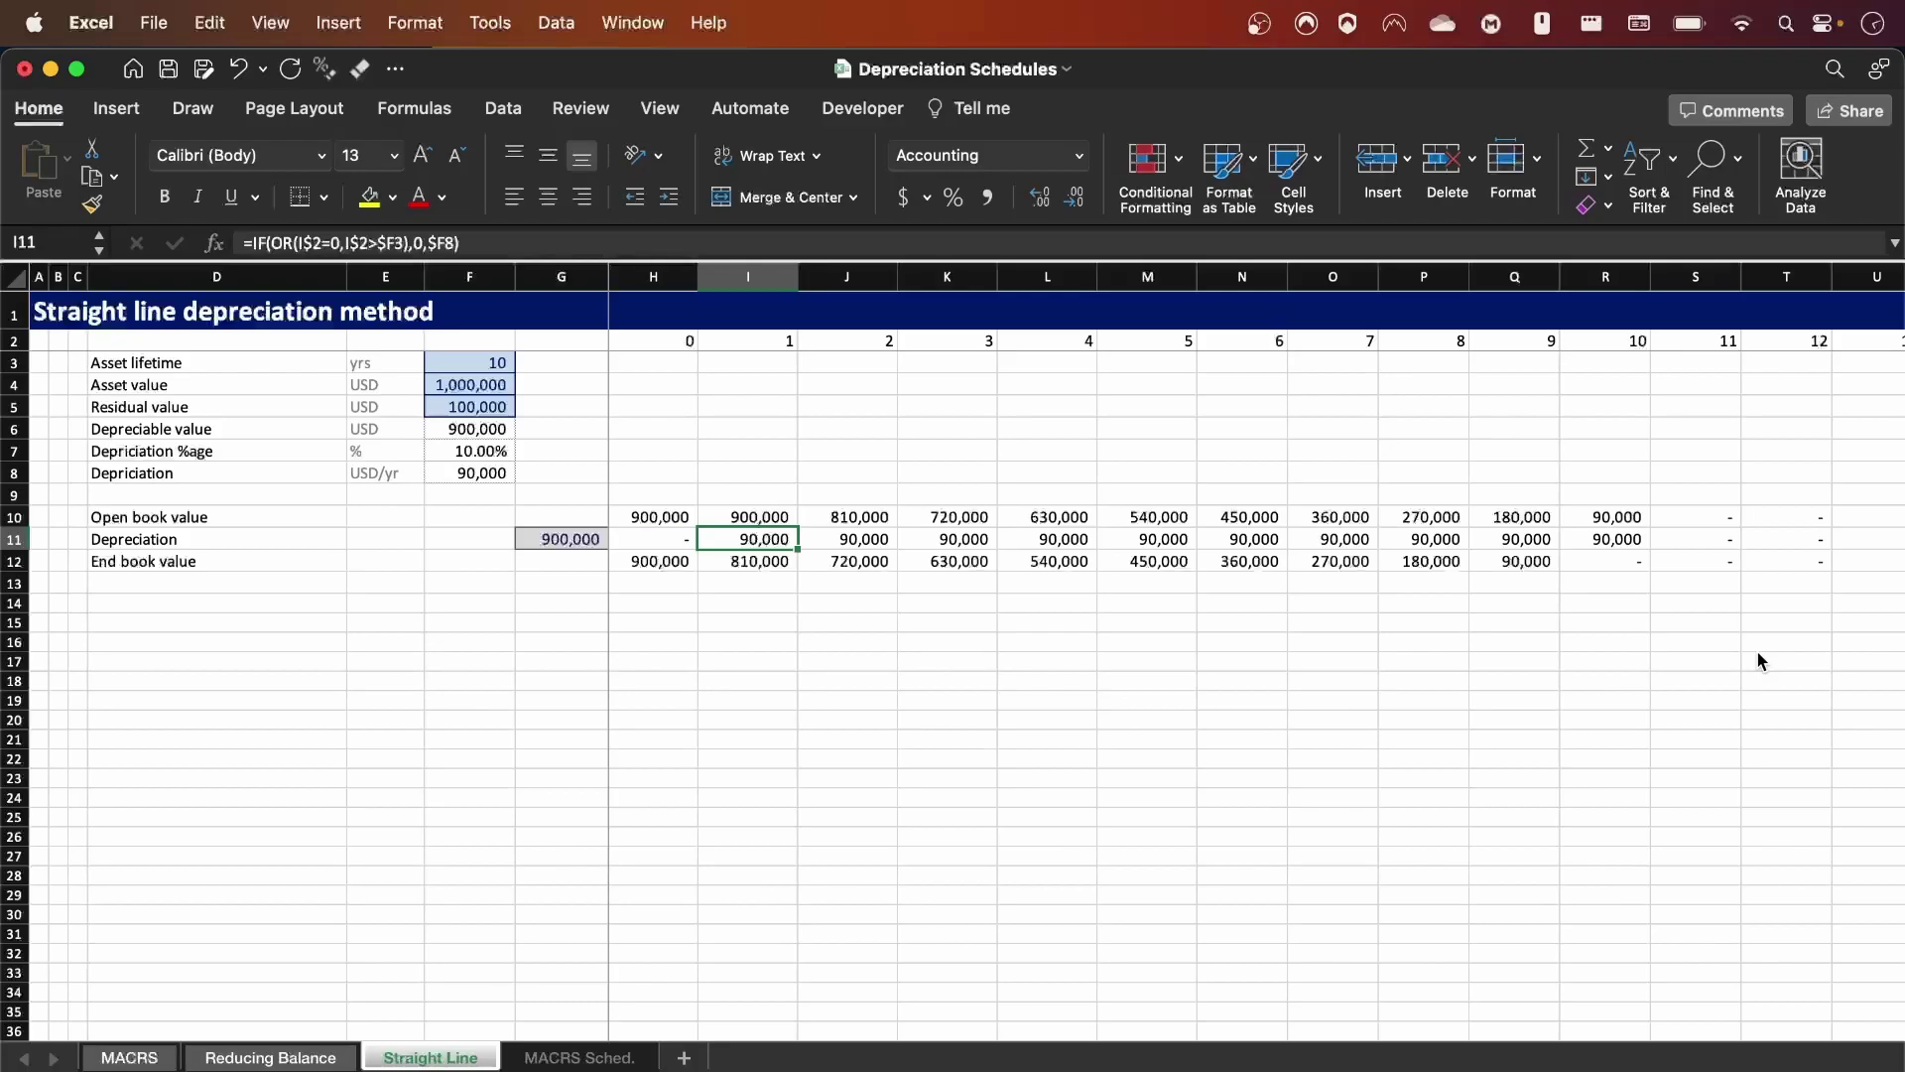
key("Down")
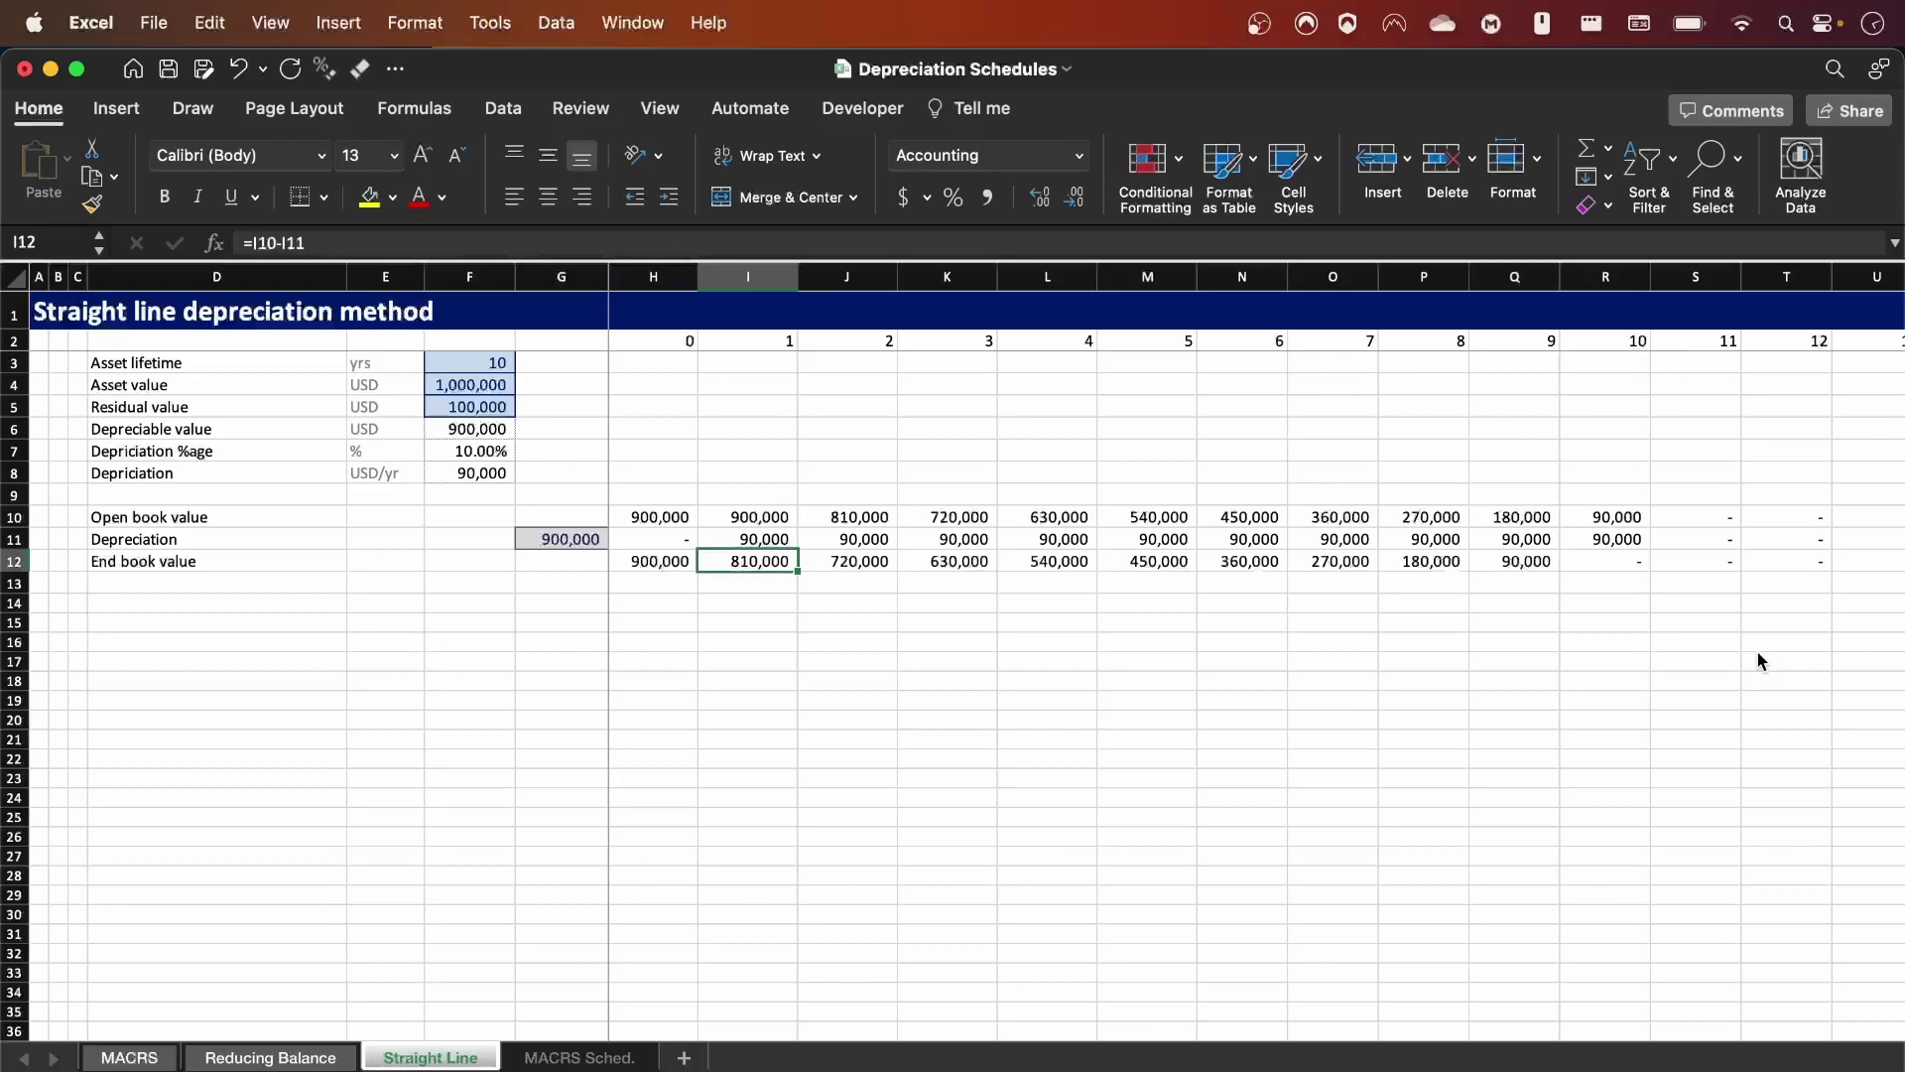
key("F2")
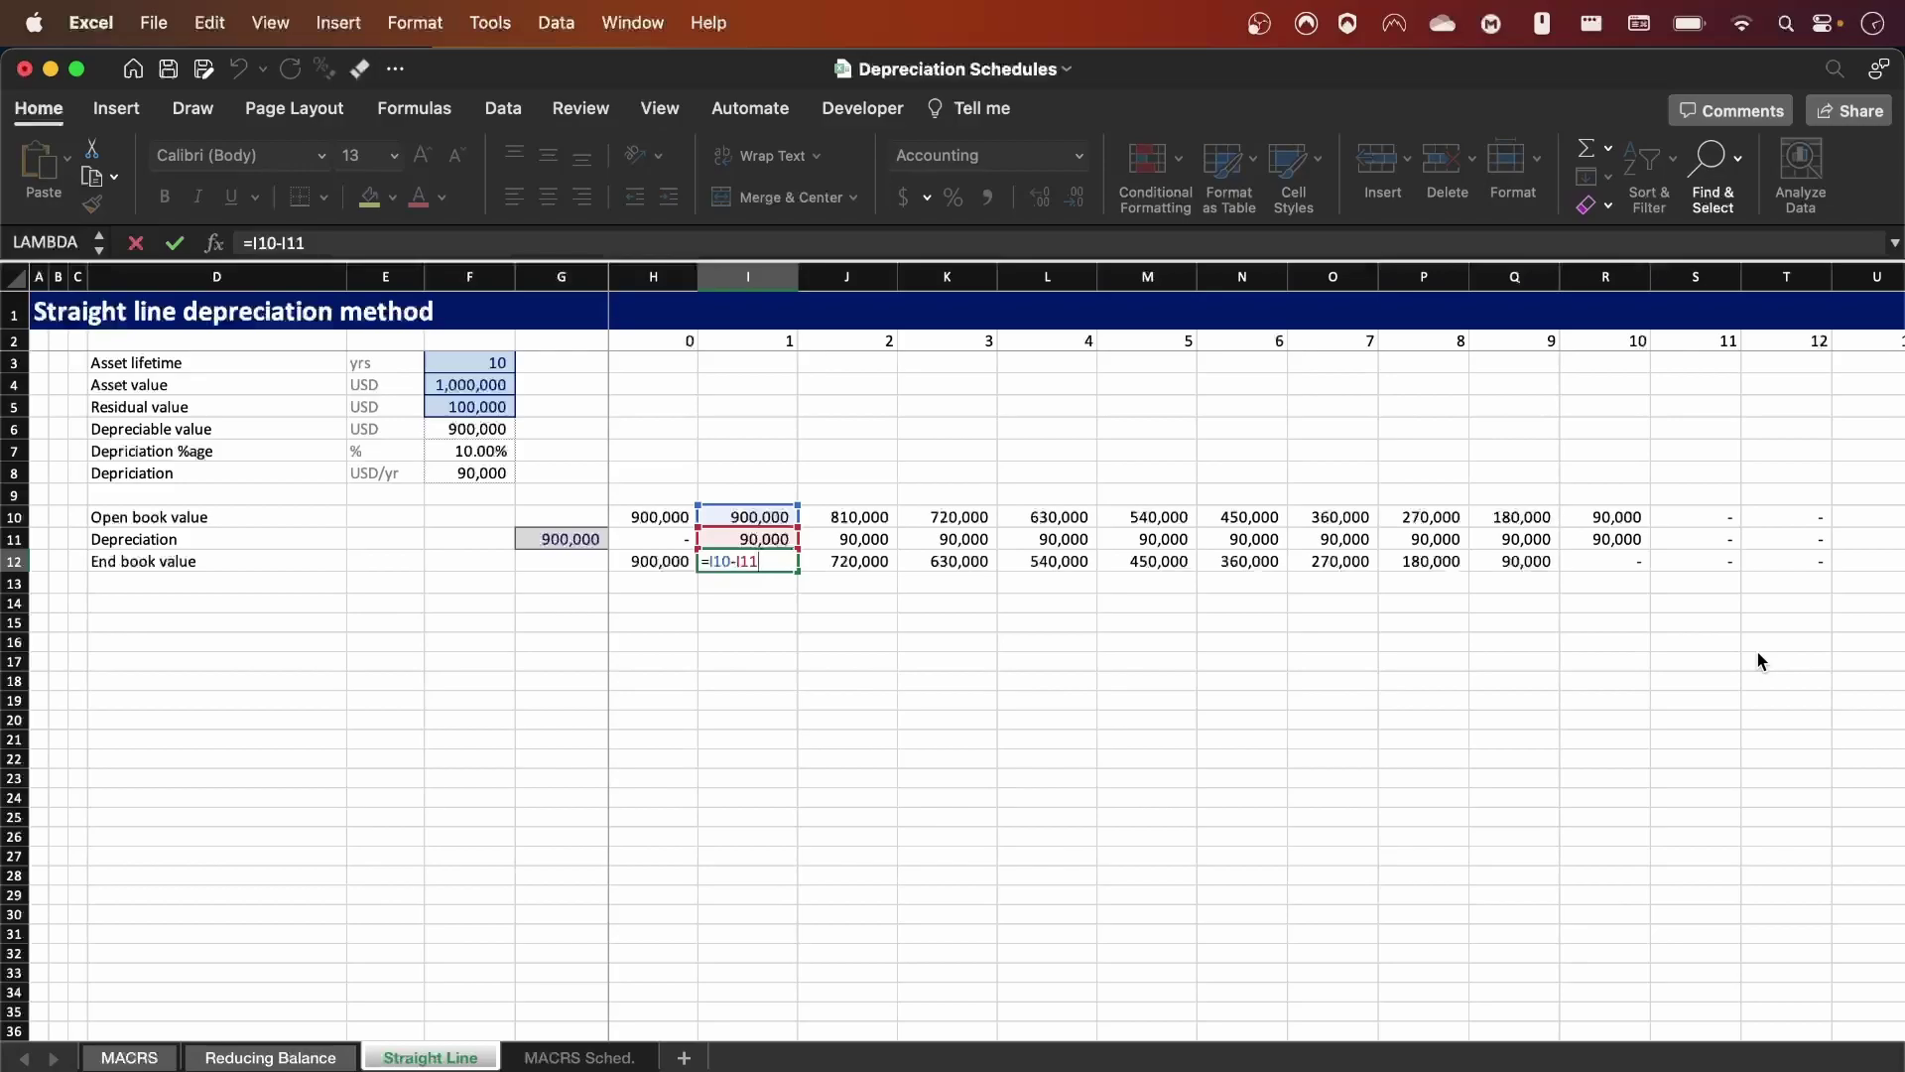
key("Tab")
key("Up")
key("Up")
key("F2")
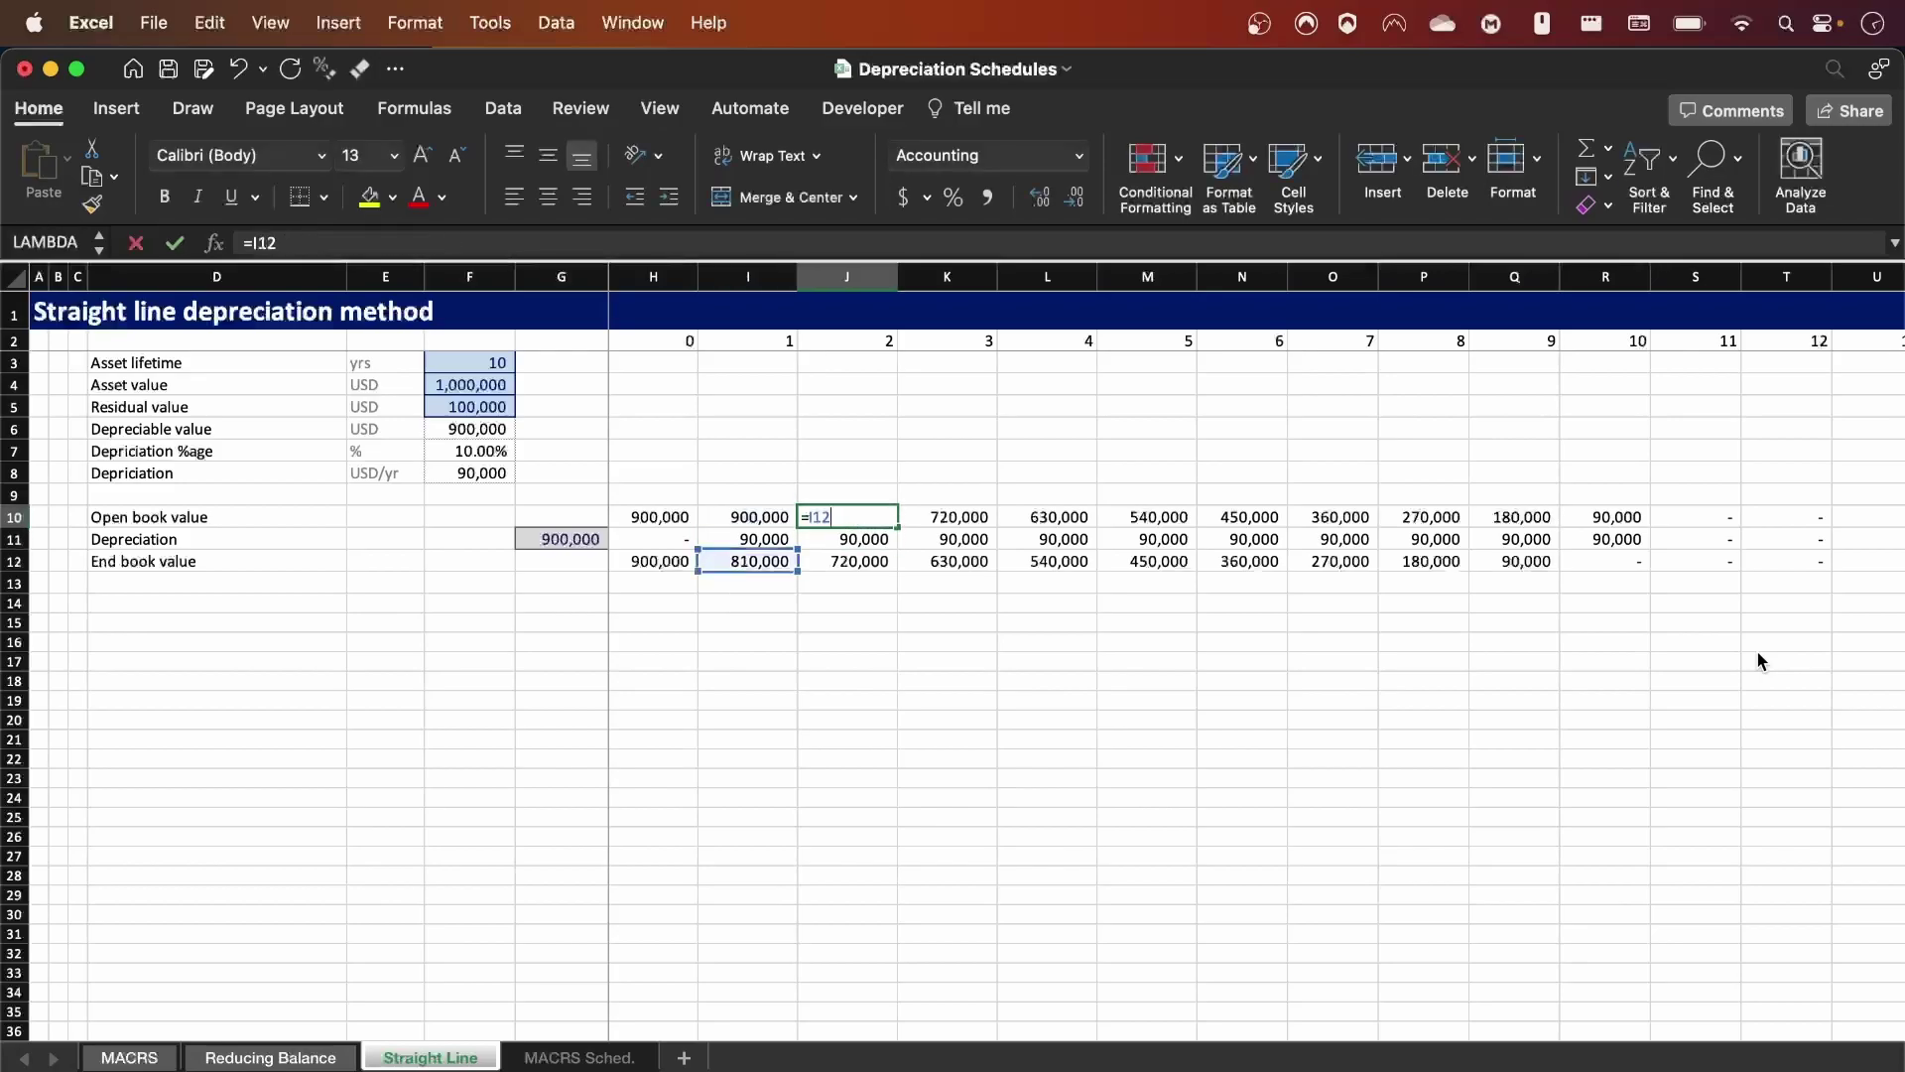
key("Escape")
key("Down")
key("F2")
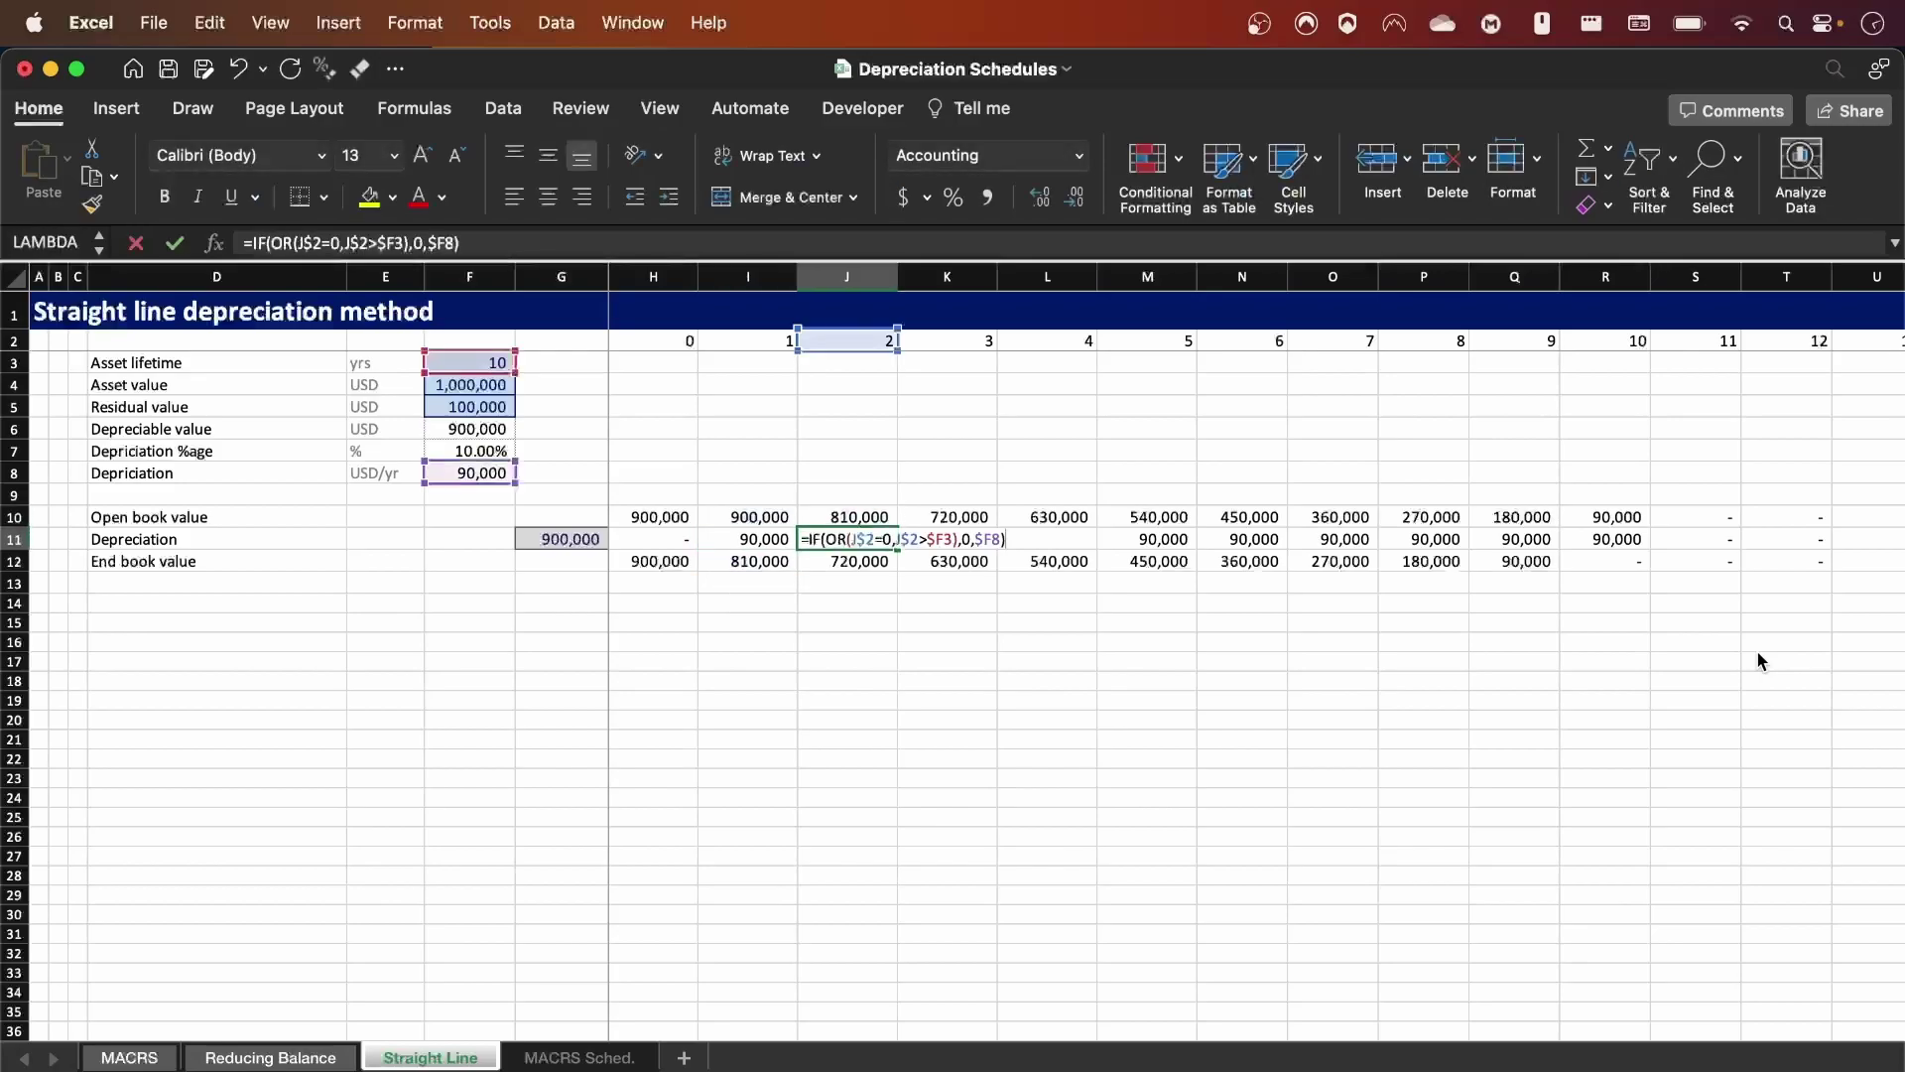
key("Escape")
key("Down")
key("F2")
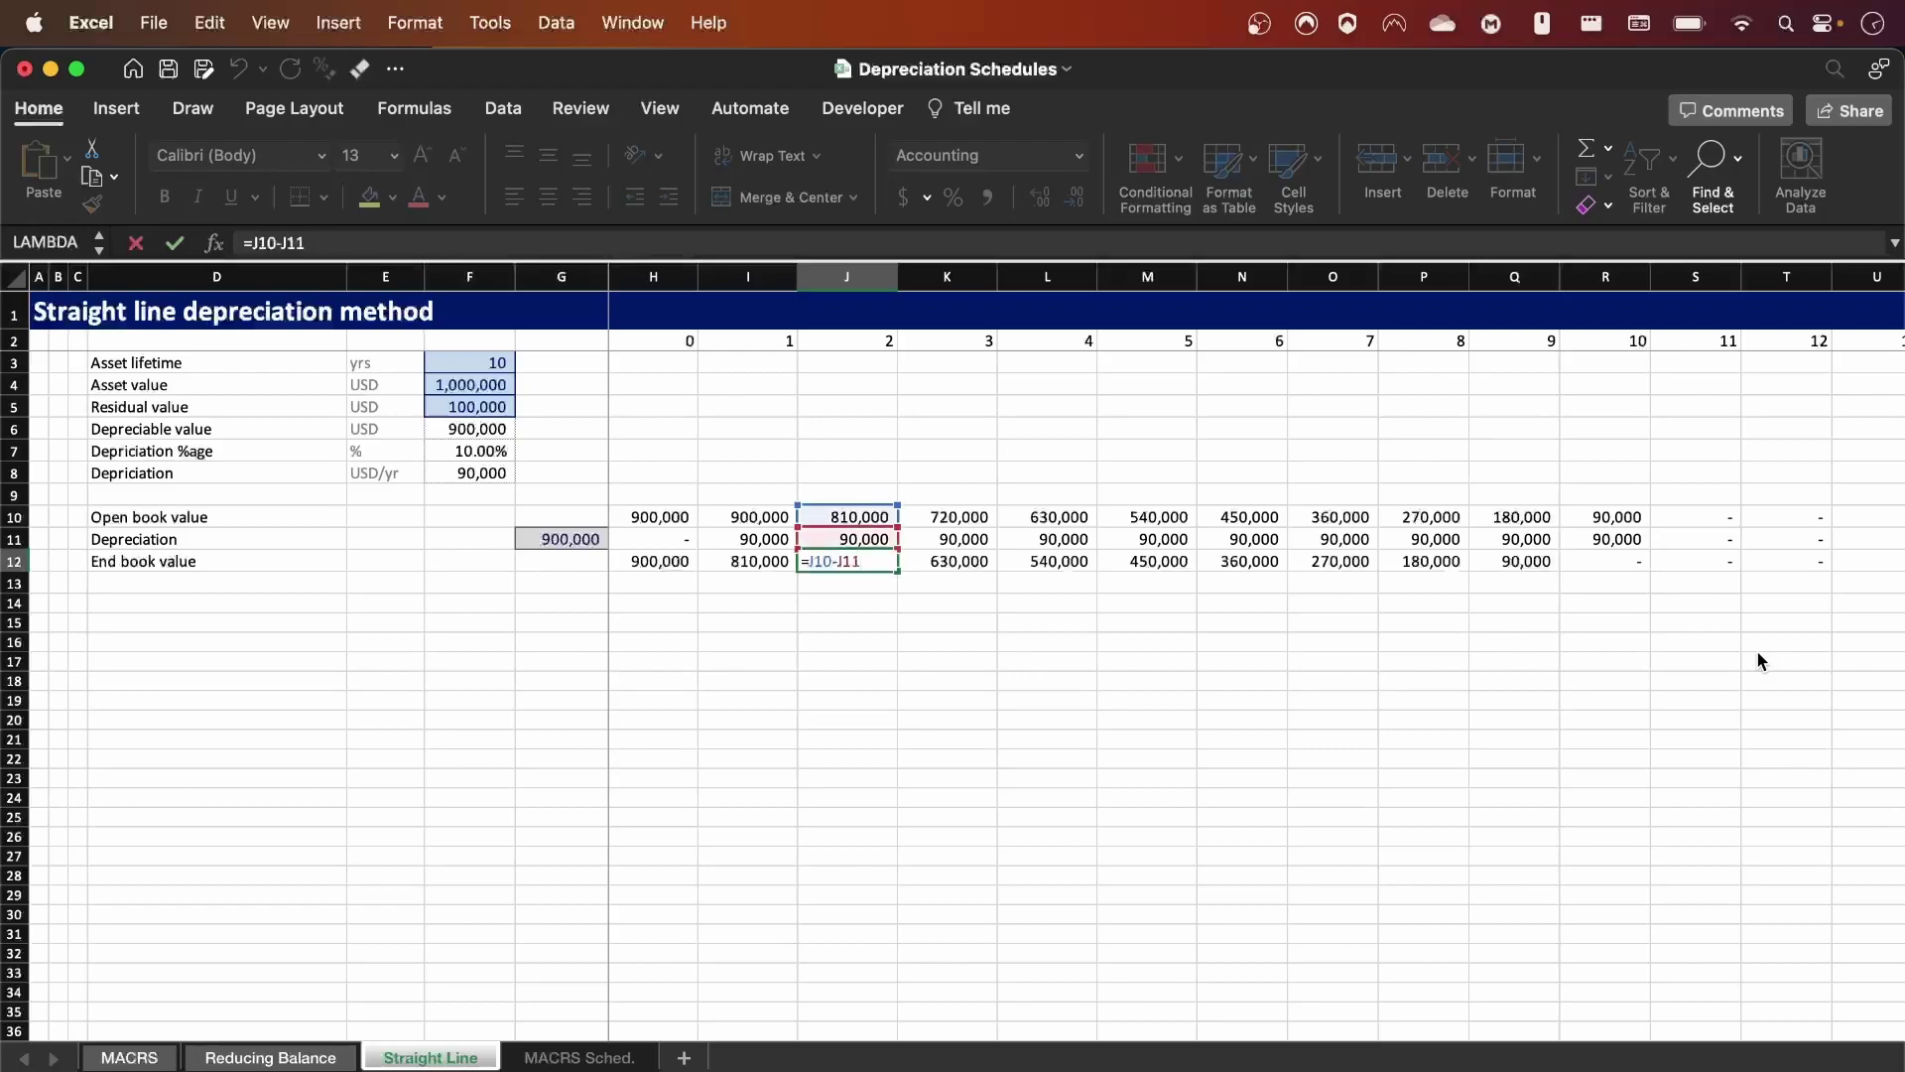
key("Tab")
key("Up")
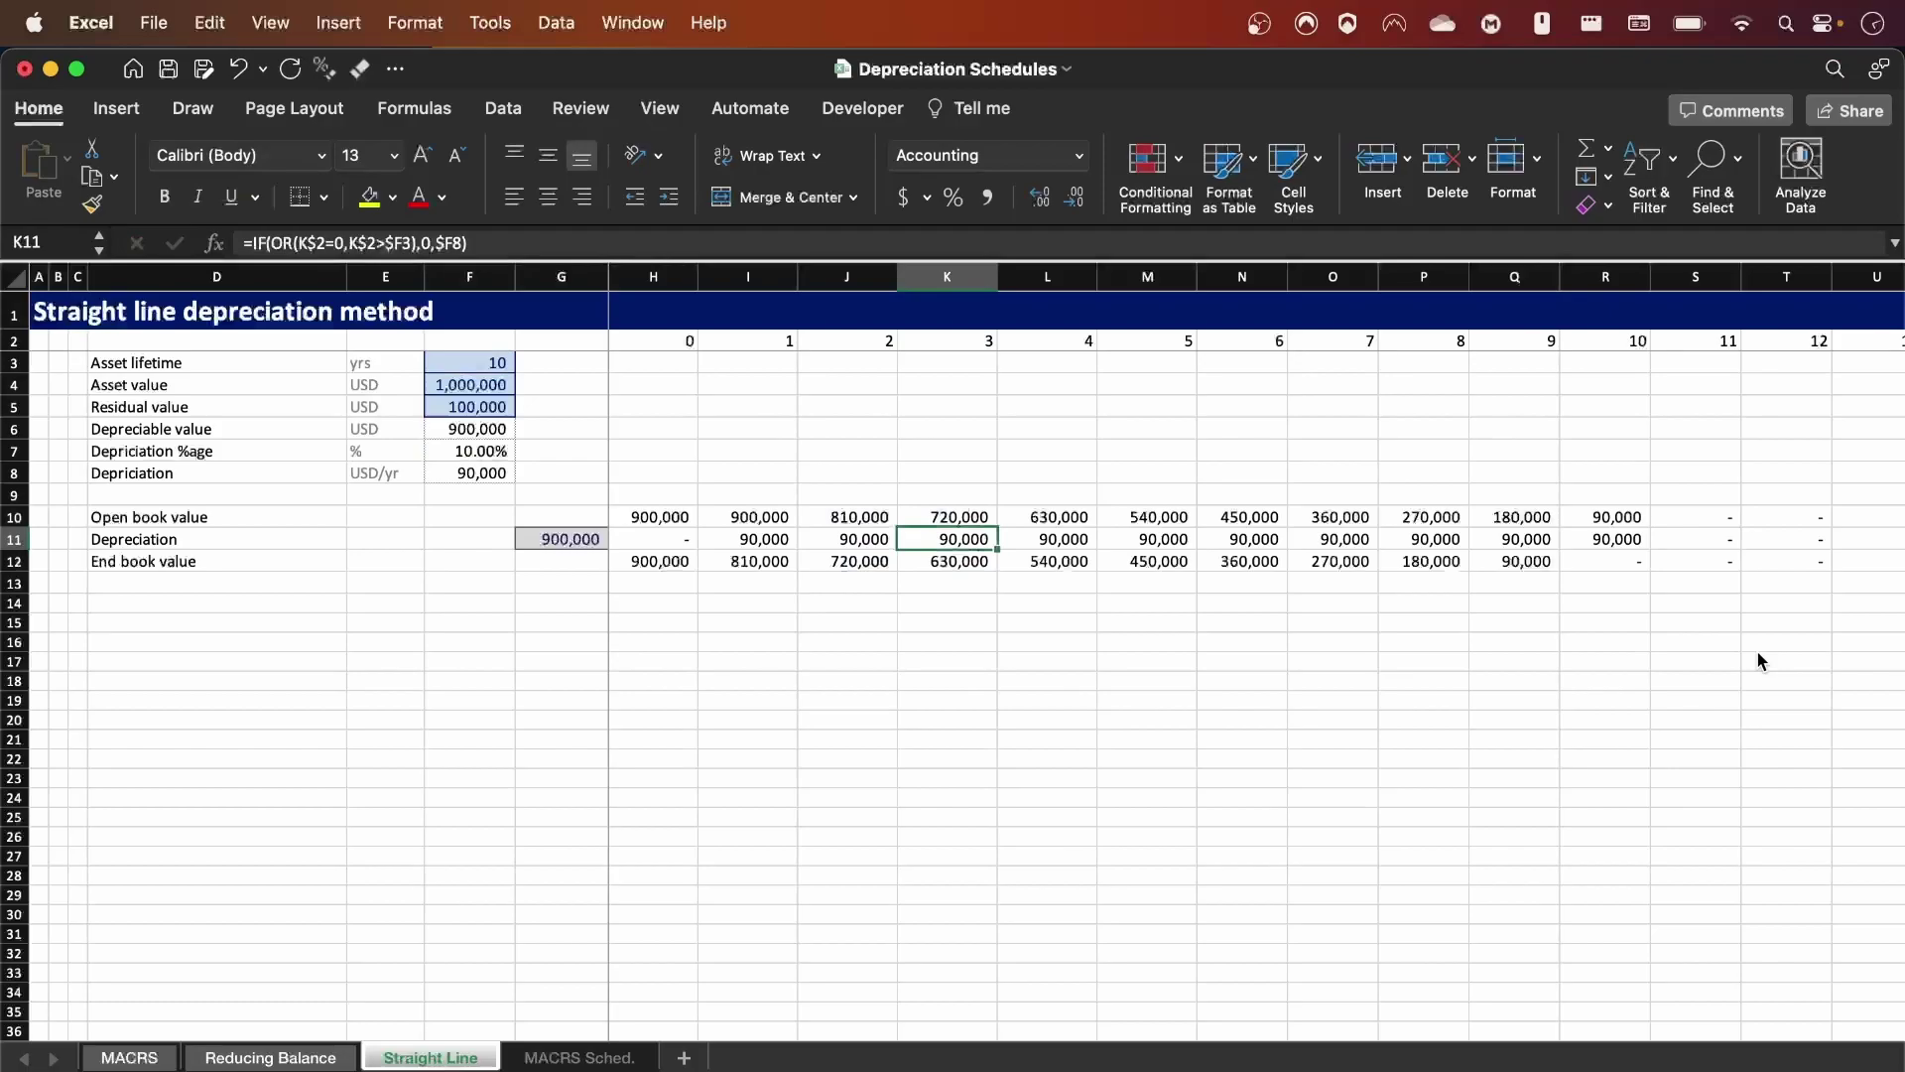
key("Left")
key("Left")
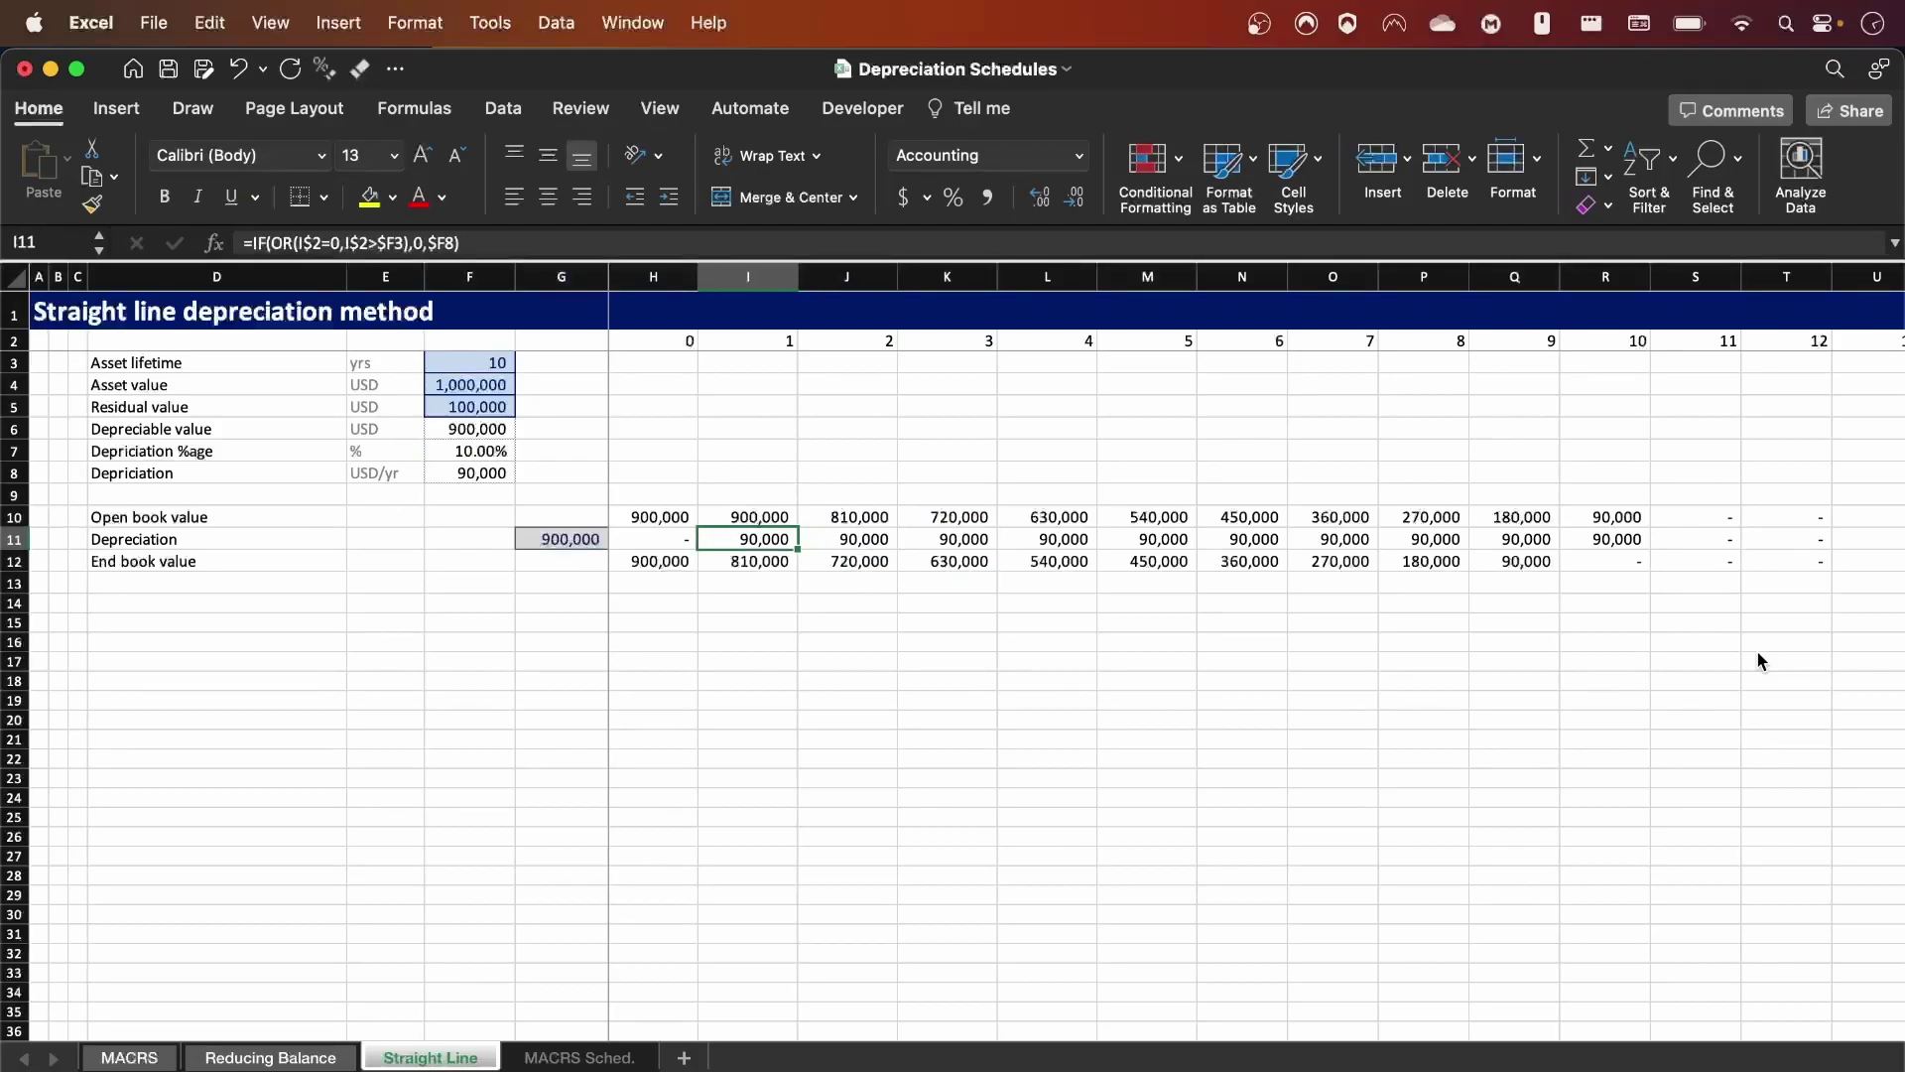
key("Left")
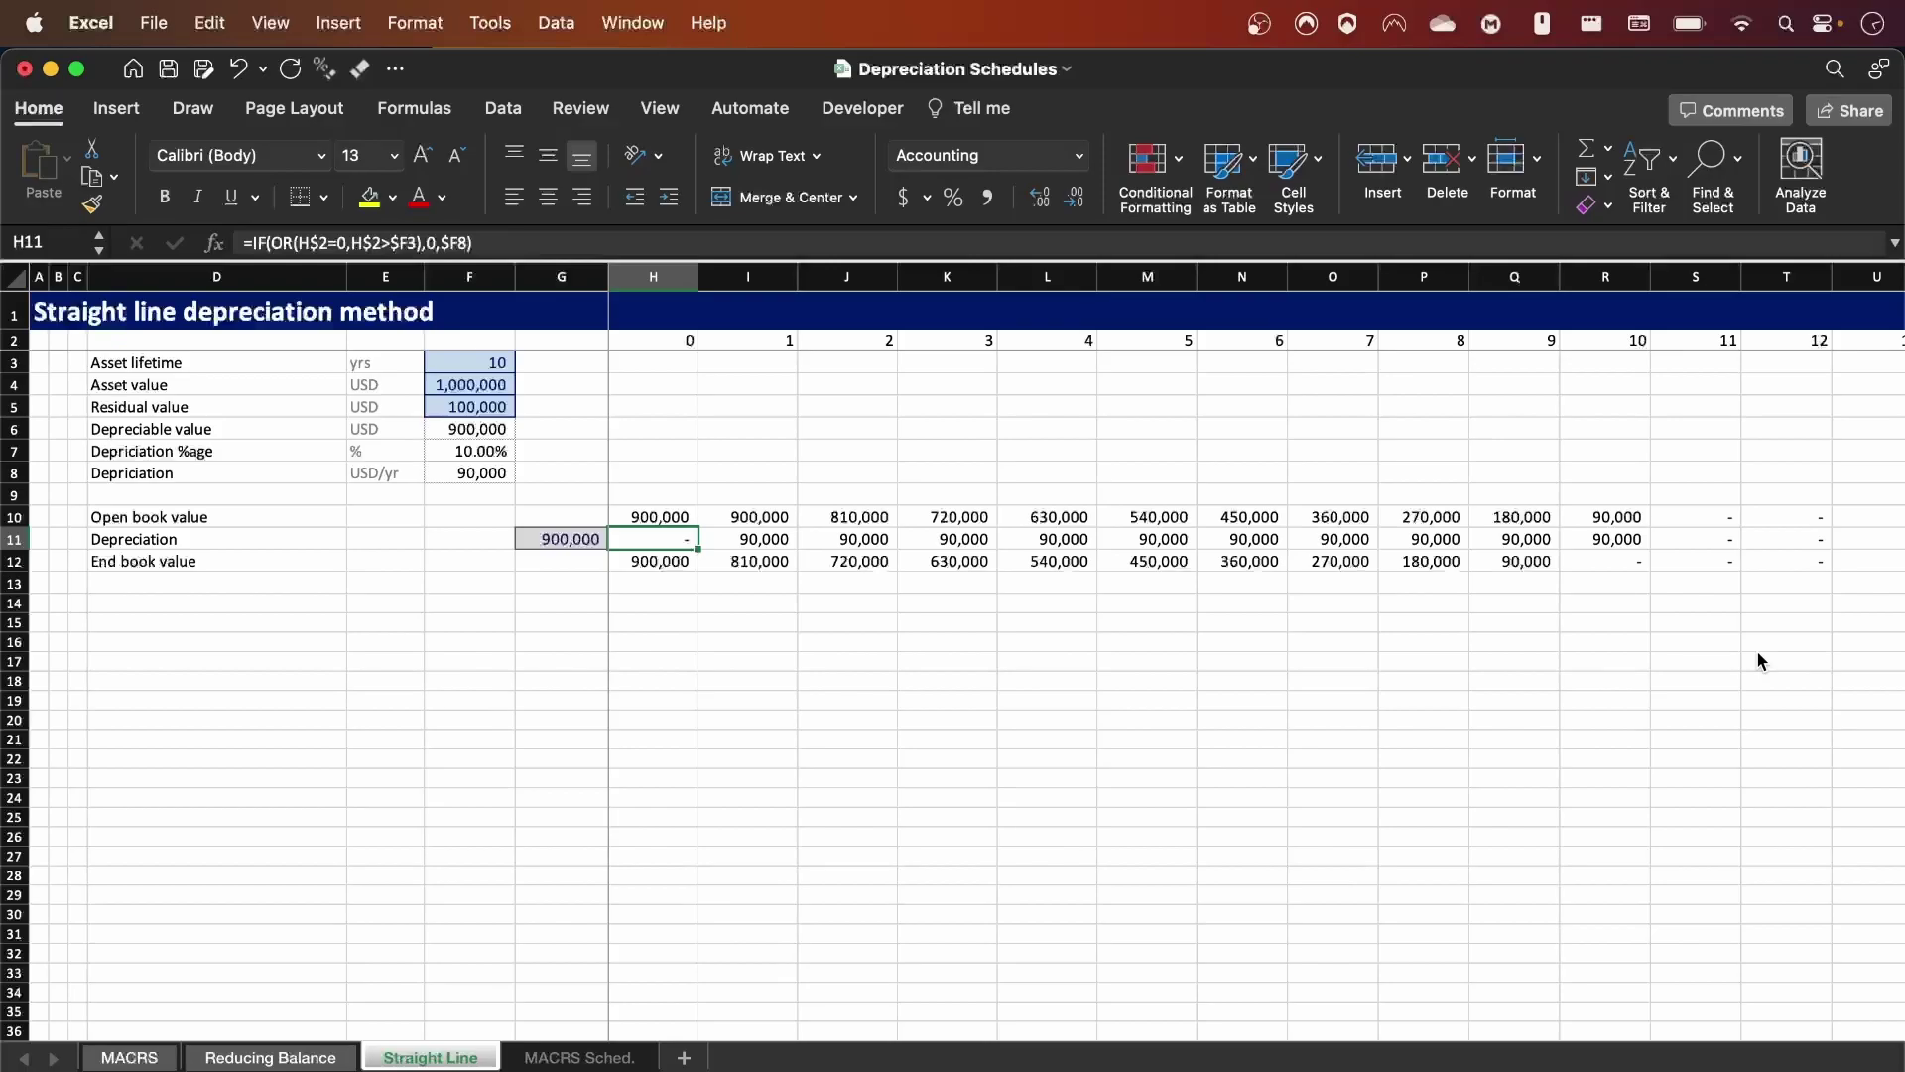
key("ctrl+space")
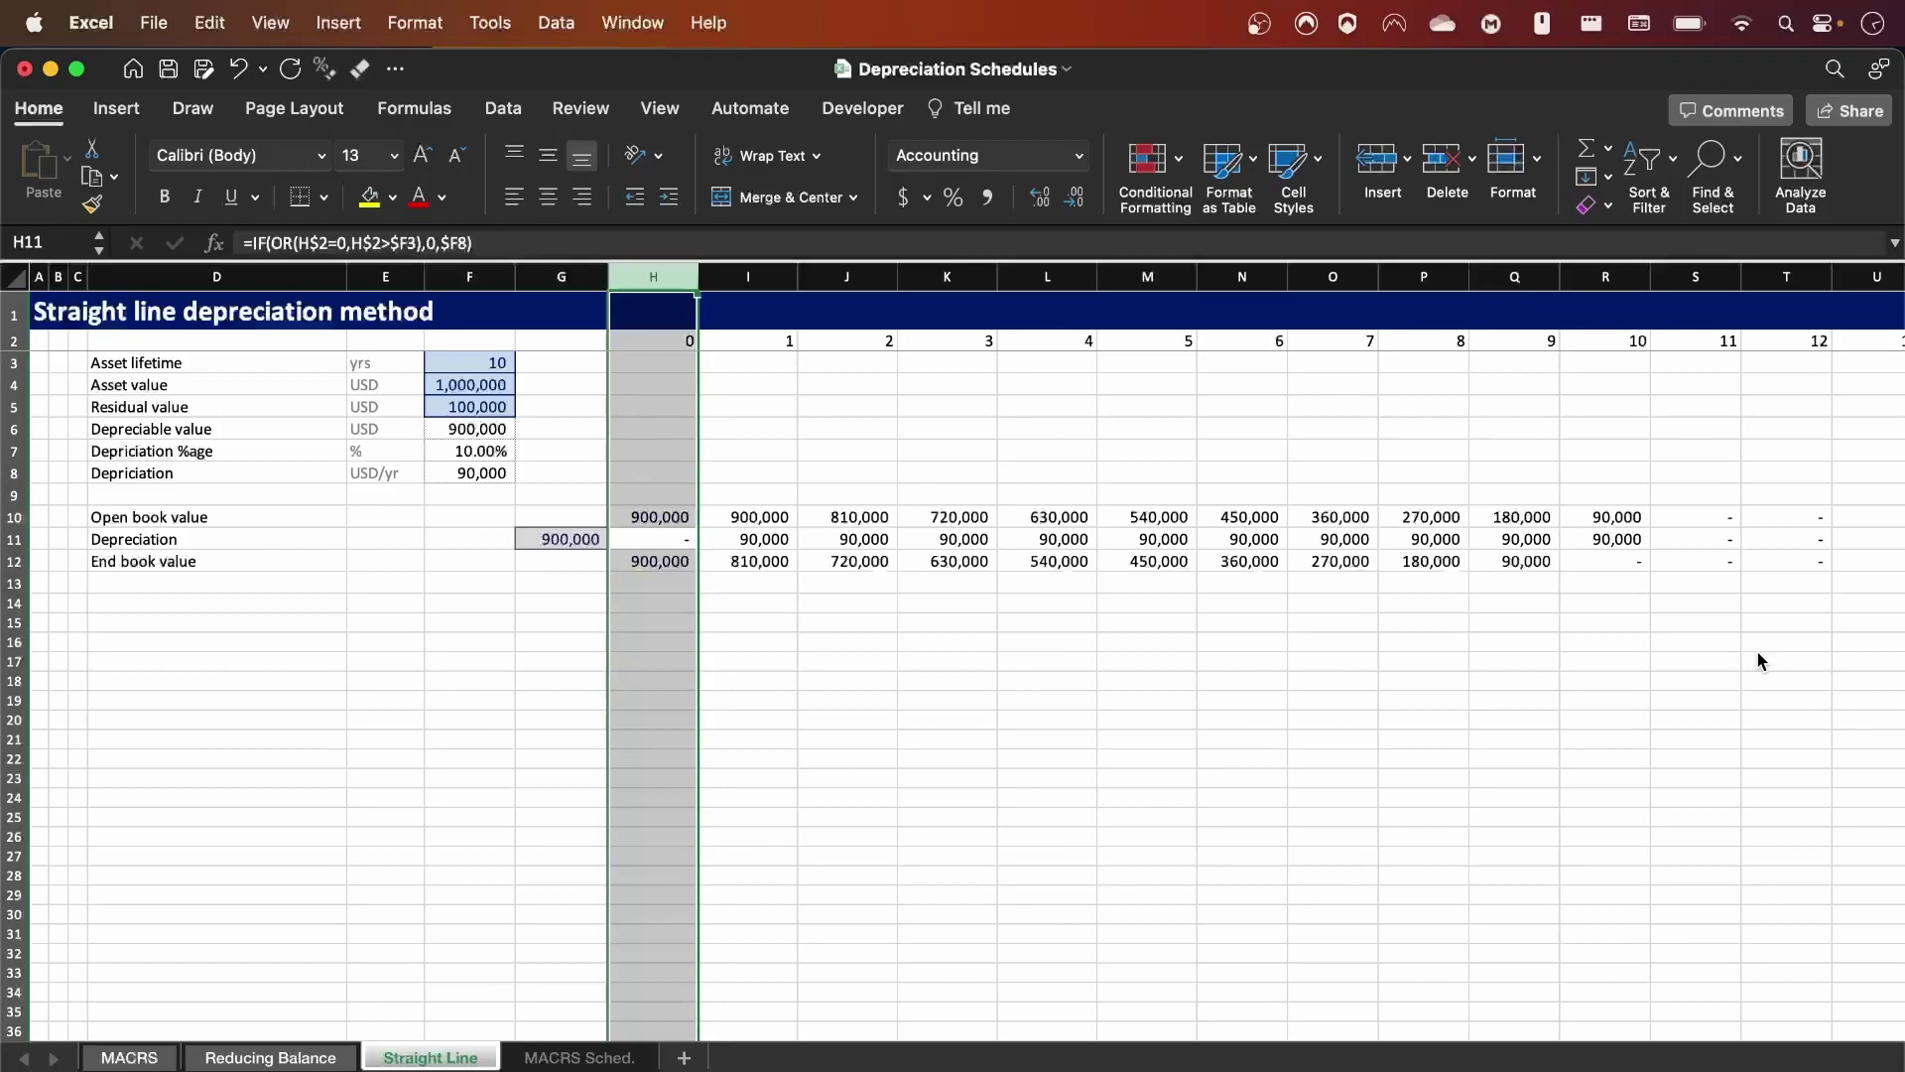
key("shift+BackSpace")
key("Right")
key("Right")
key("Right")
key("Right")
key("Right")
key("Right")
key("Right")
key("Right")
key("Right")
key("Right")
key("Right")
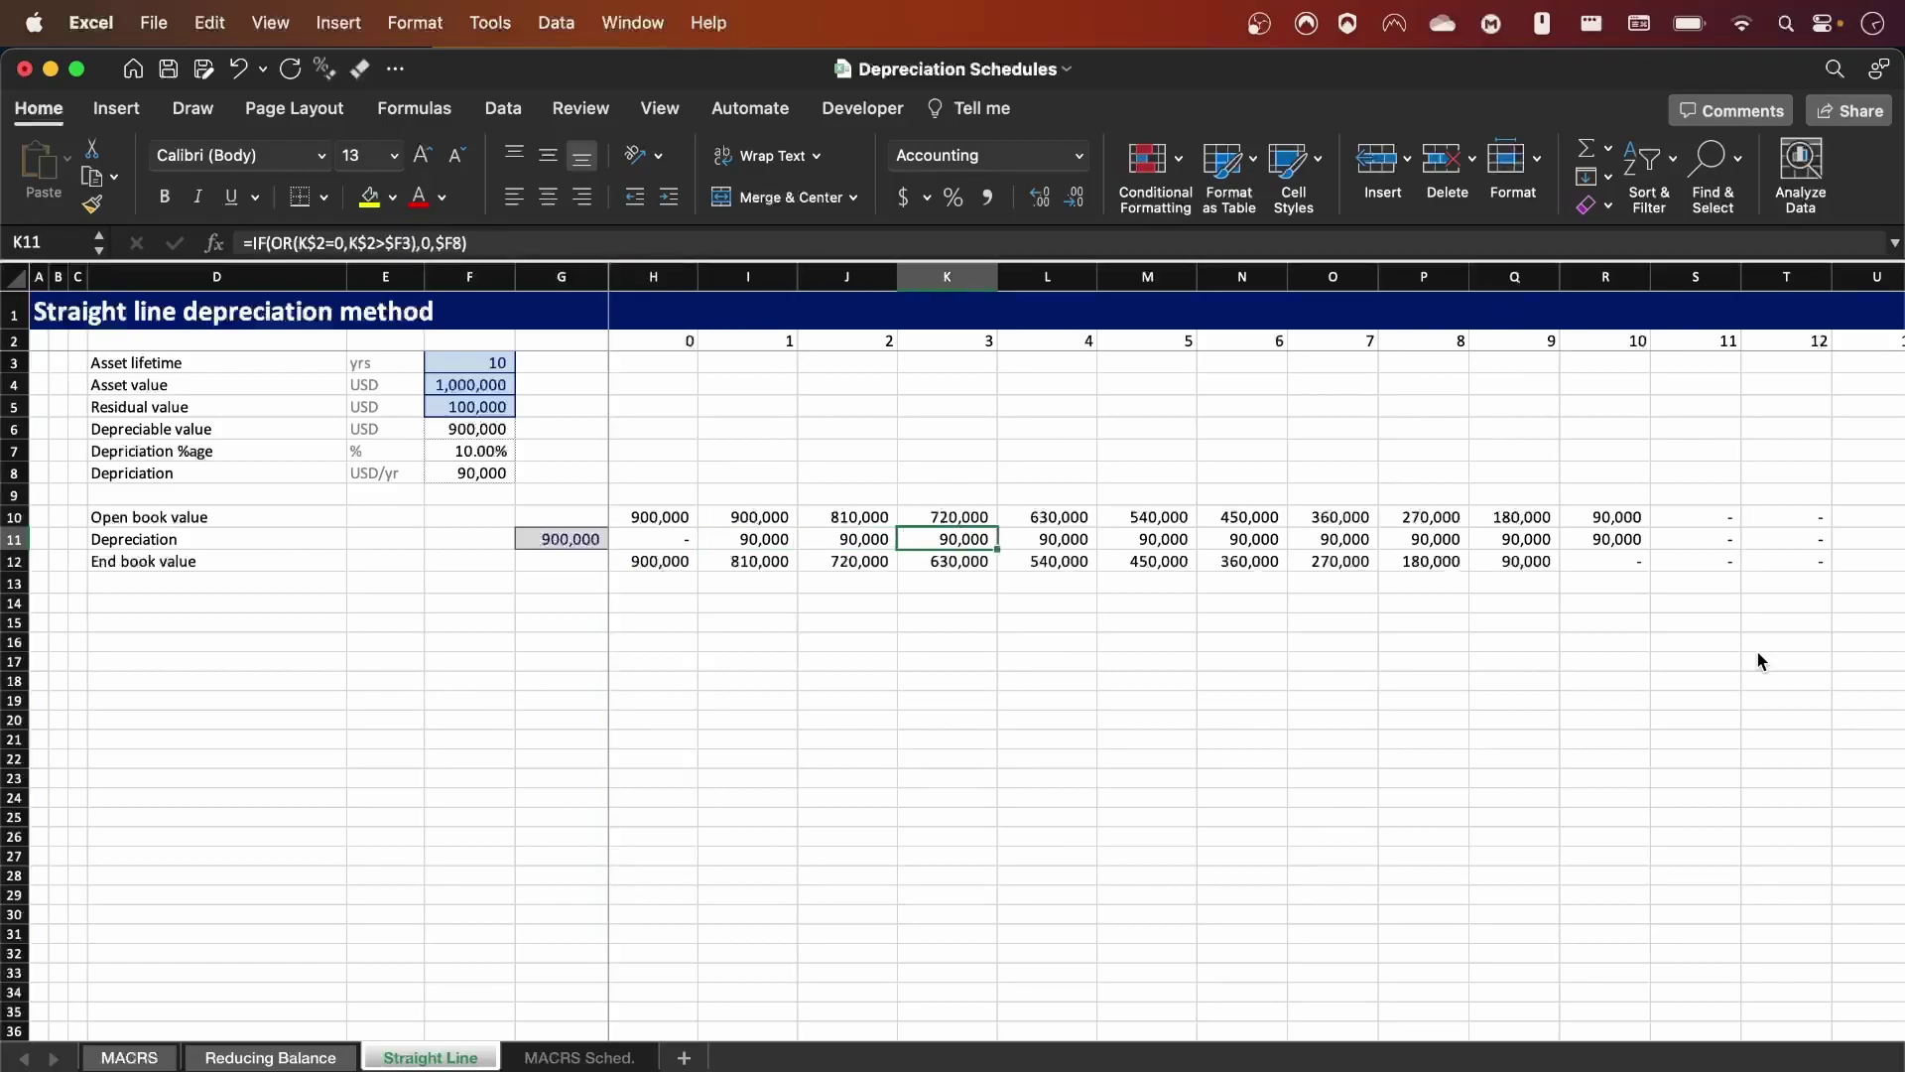
key("ctrl+space")
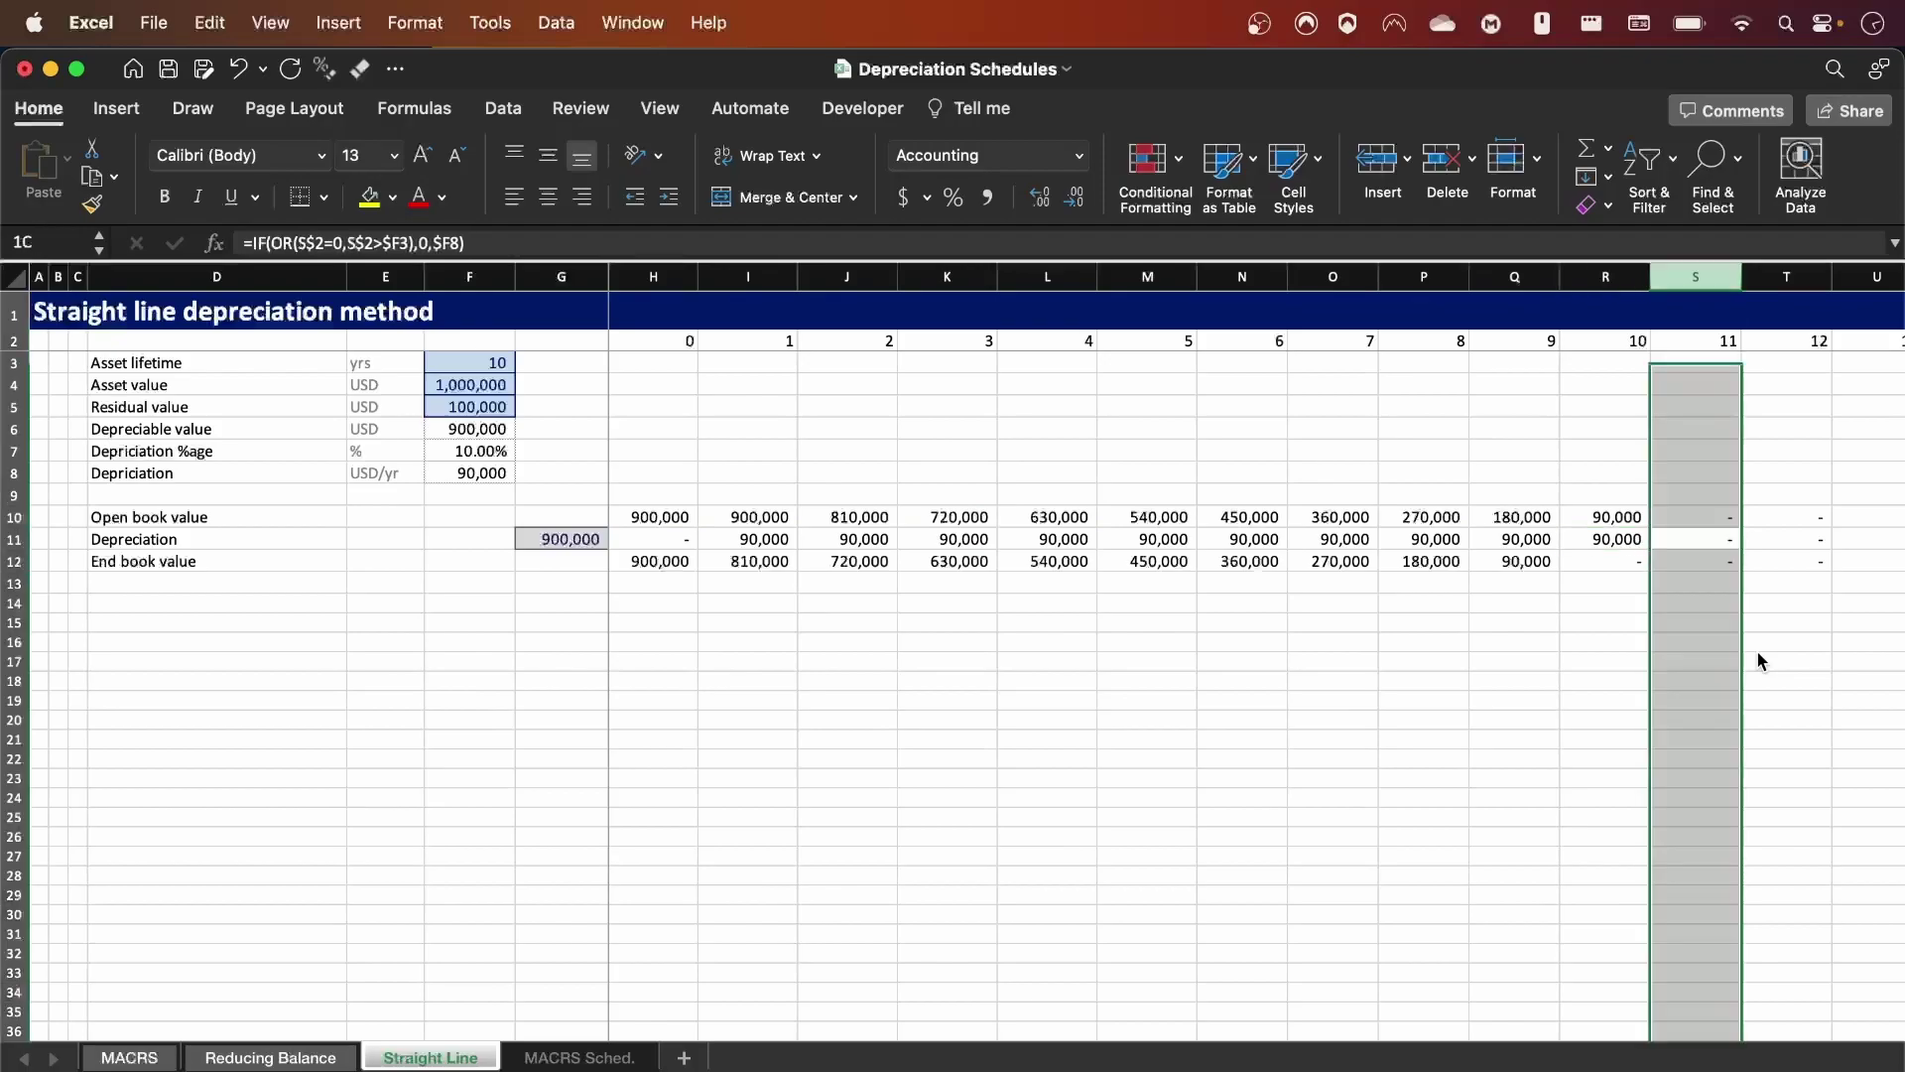
key("shift+Right")
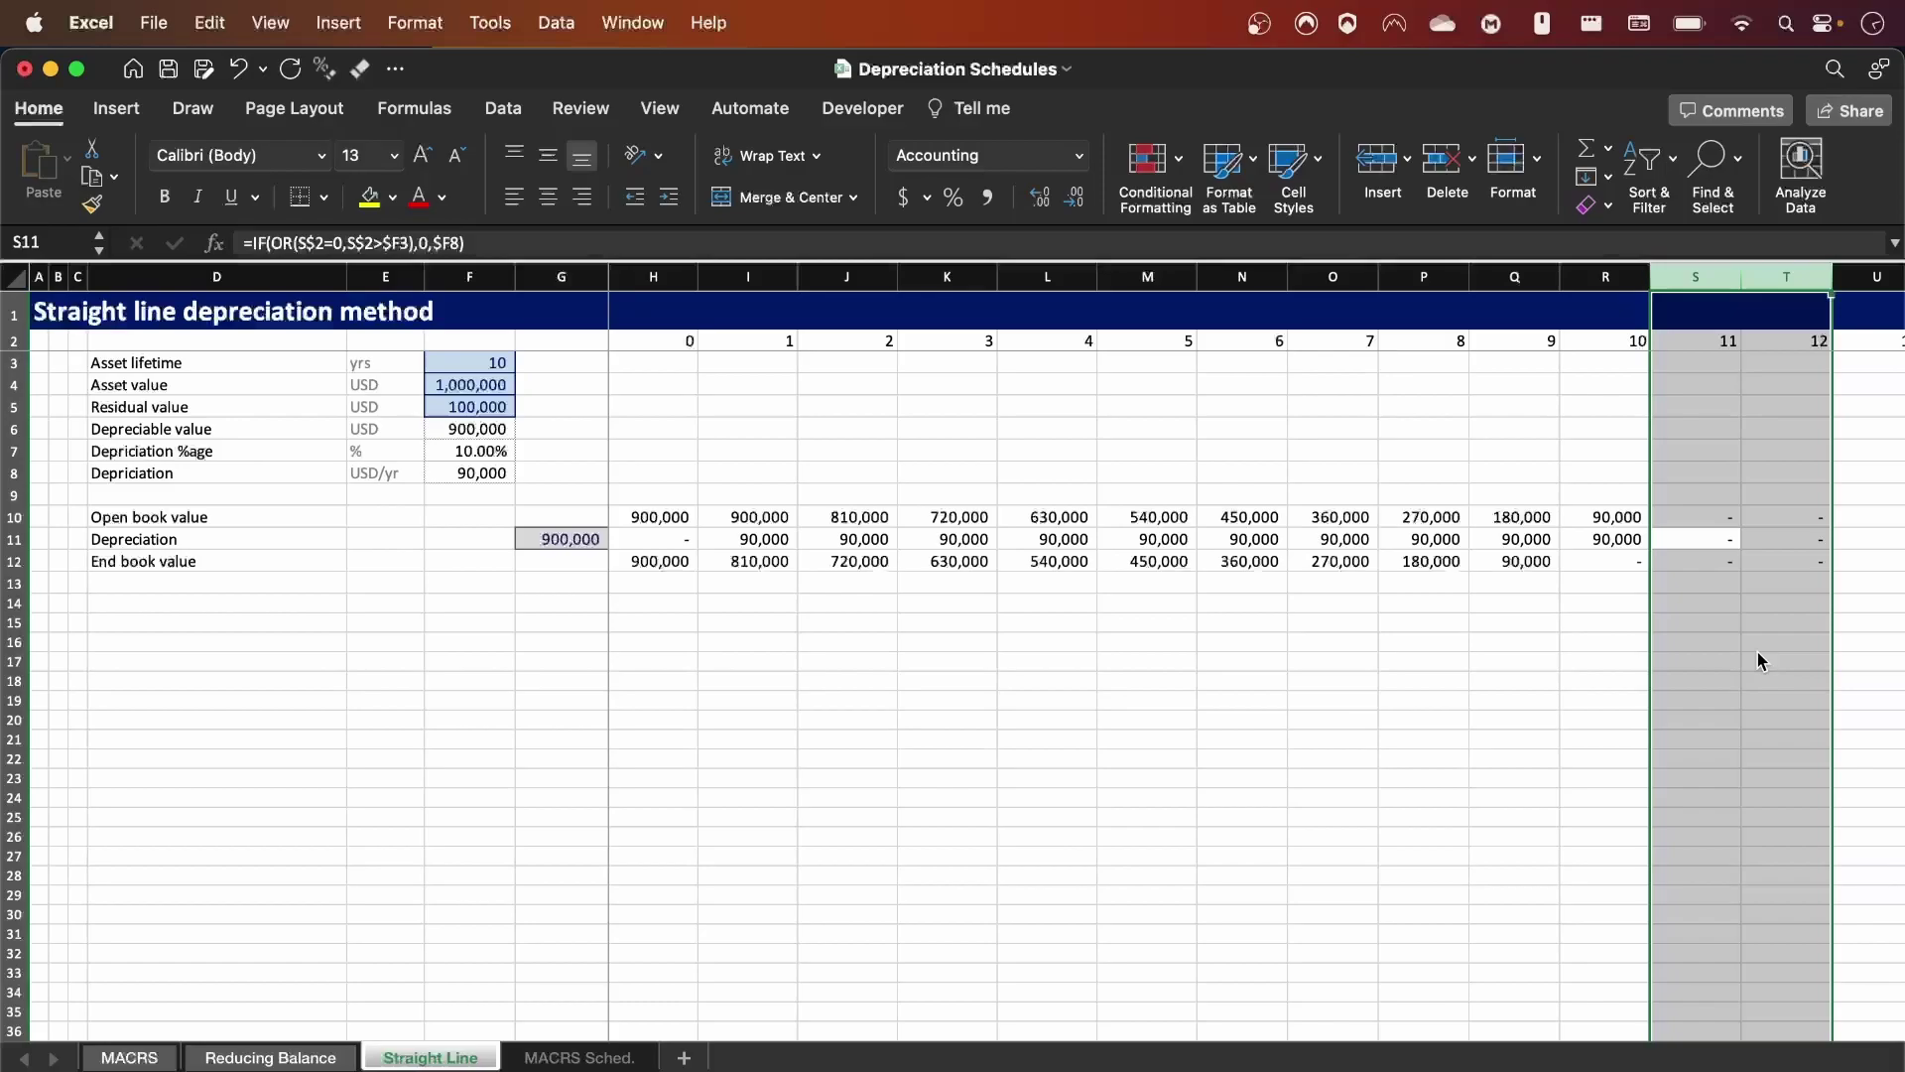
key("Left")
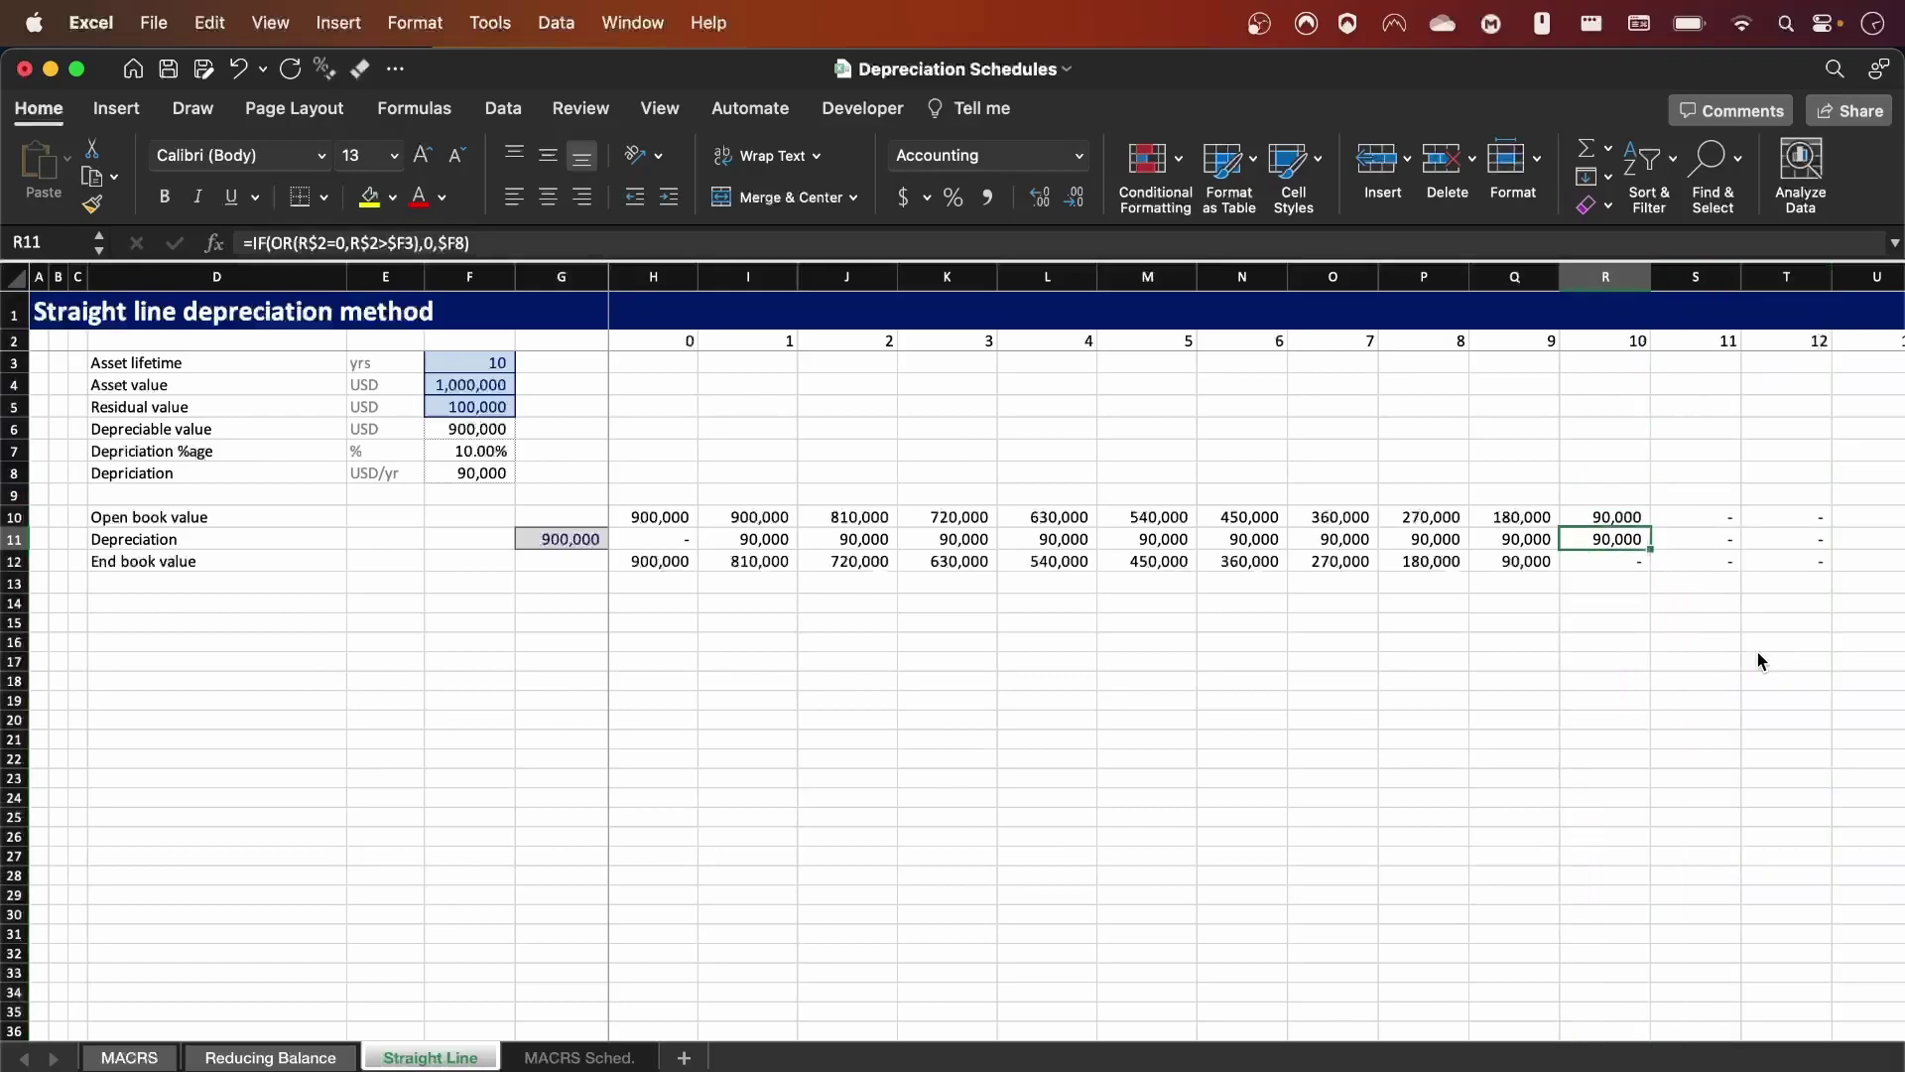
key("ctrl+space")
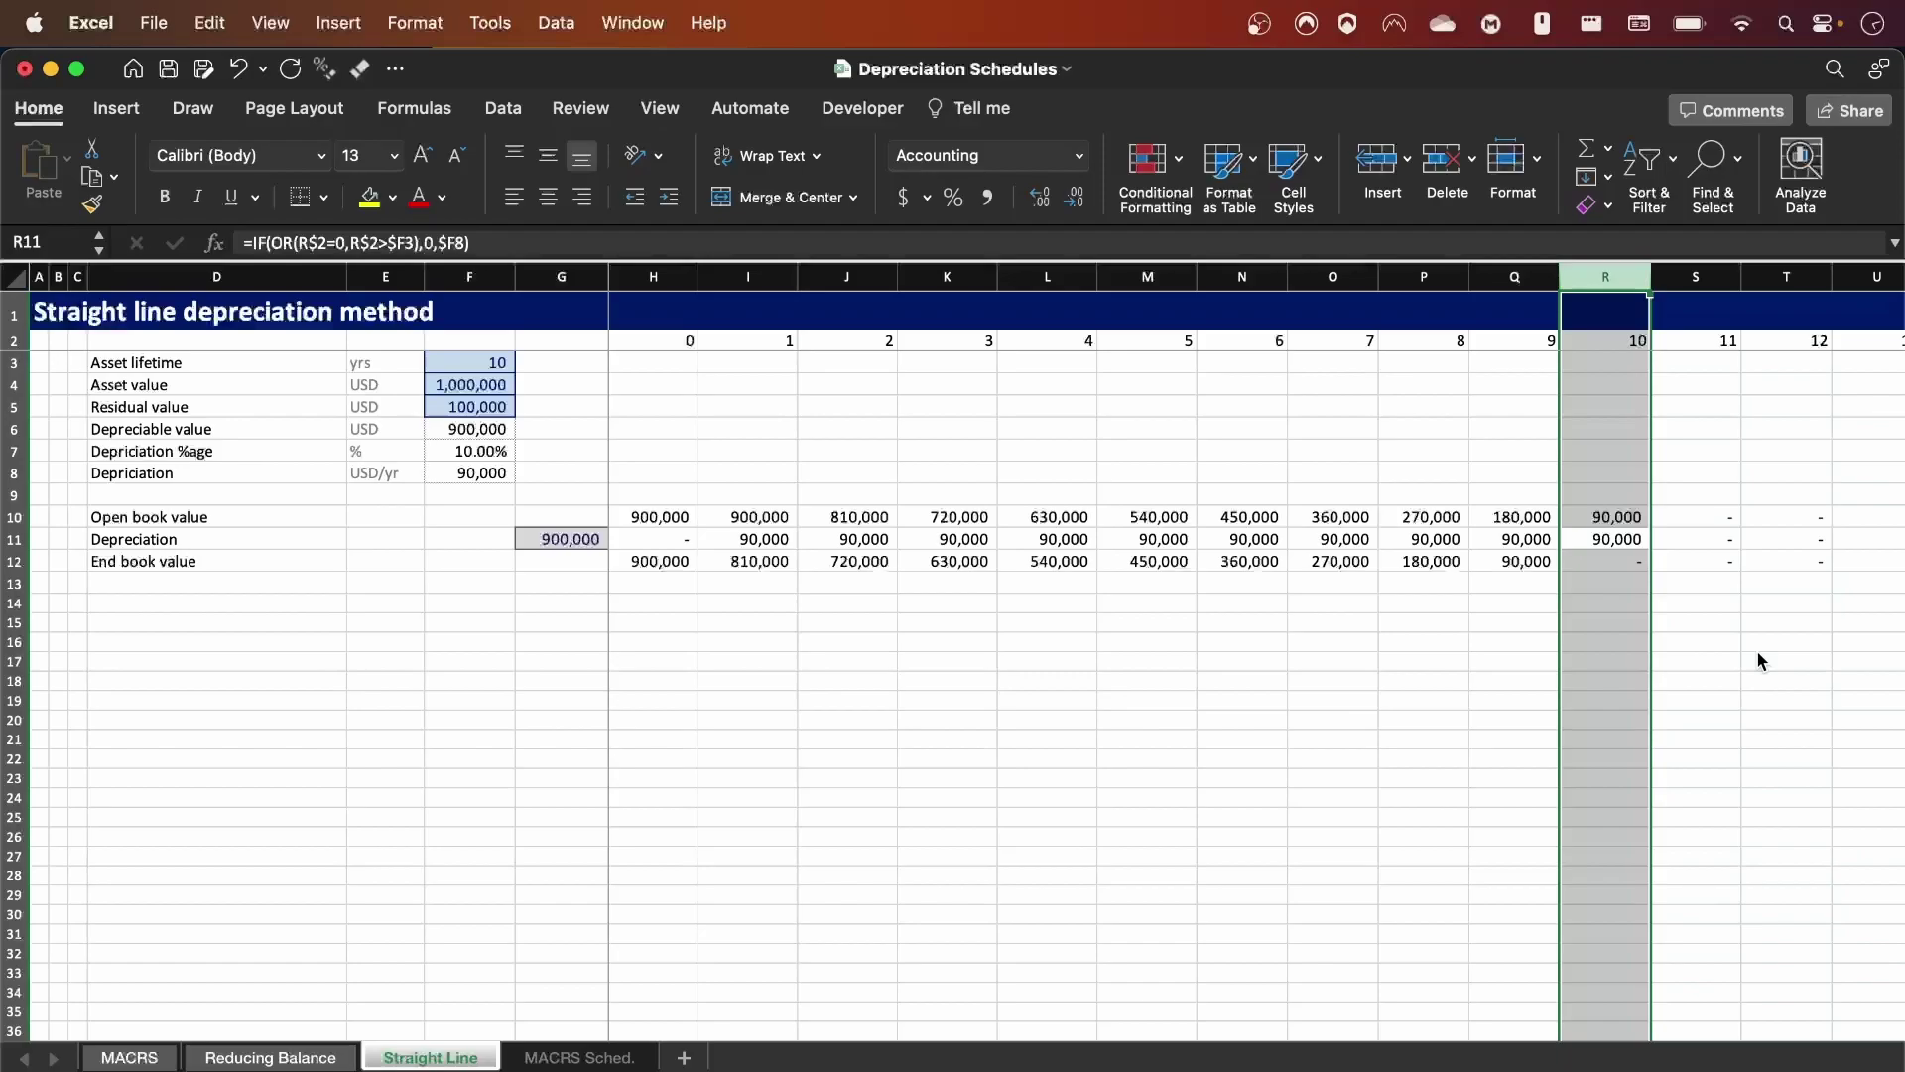
key("Down")
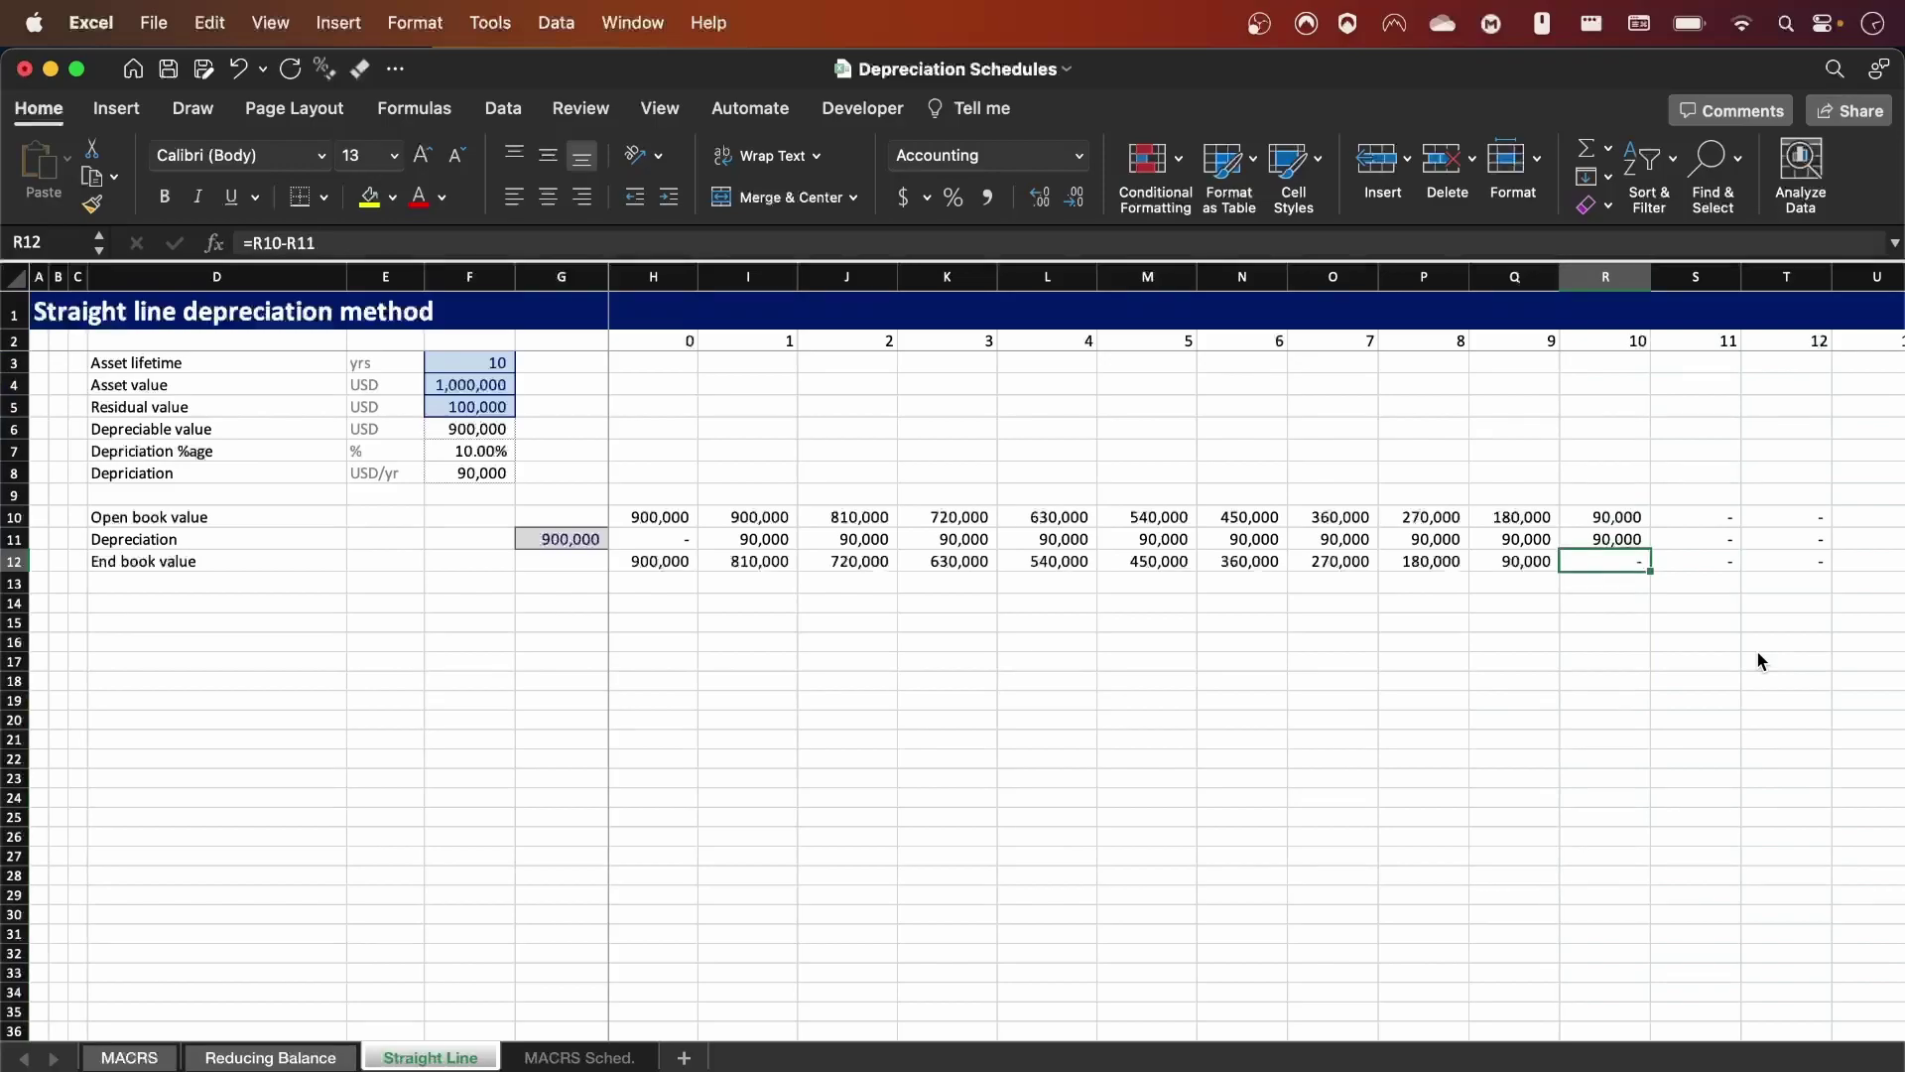
key("Up")
key("Left")
key("Left")
key("Left")
key("Left")
key("Left")
key("Left")
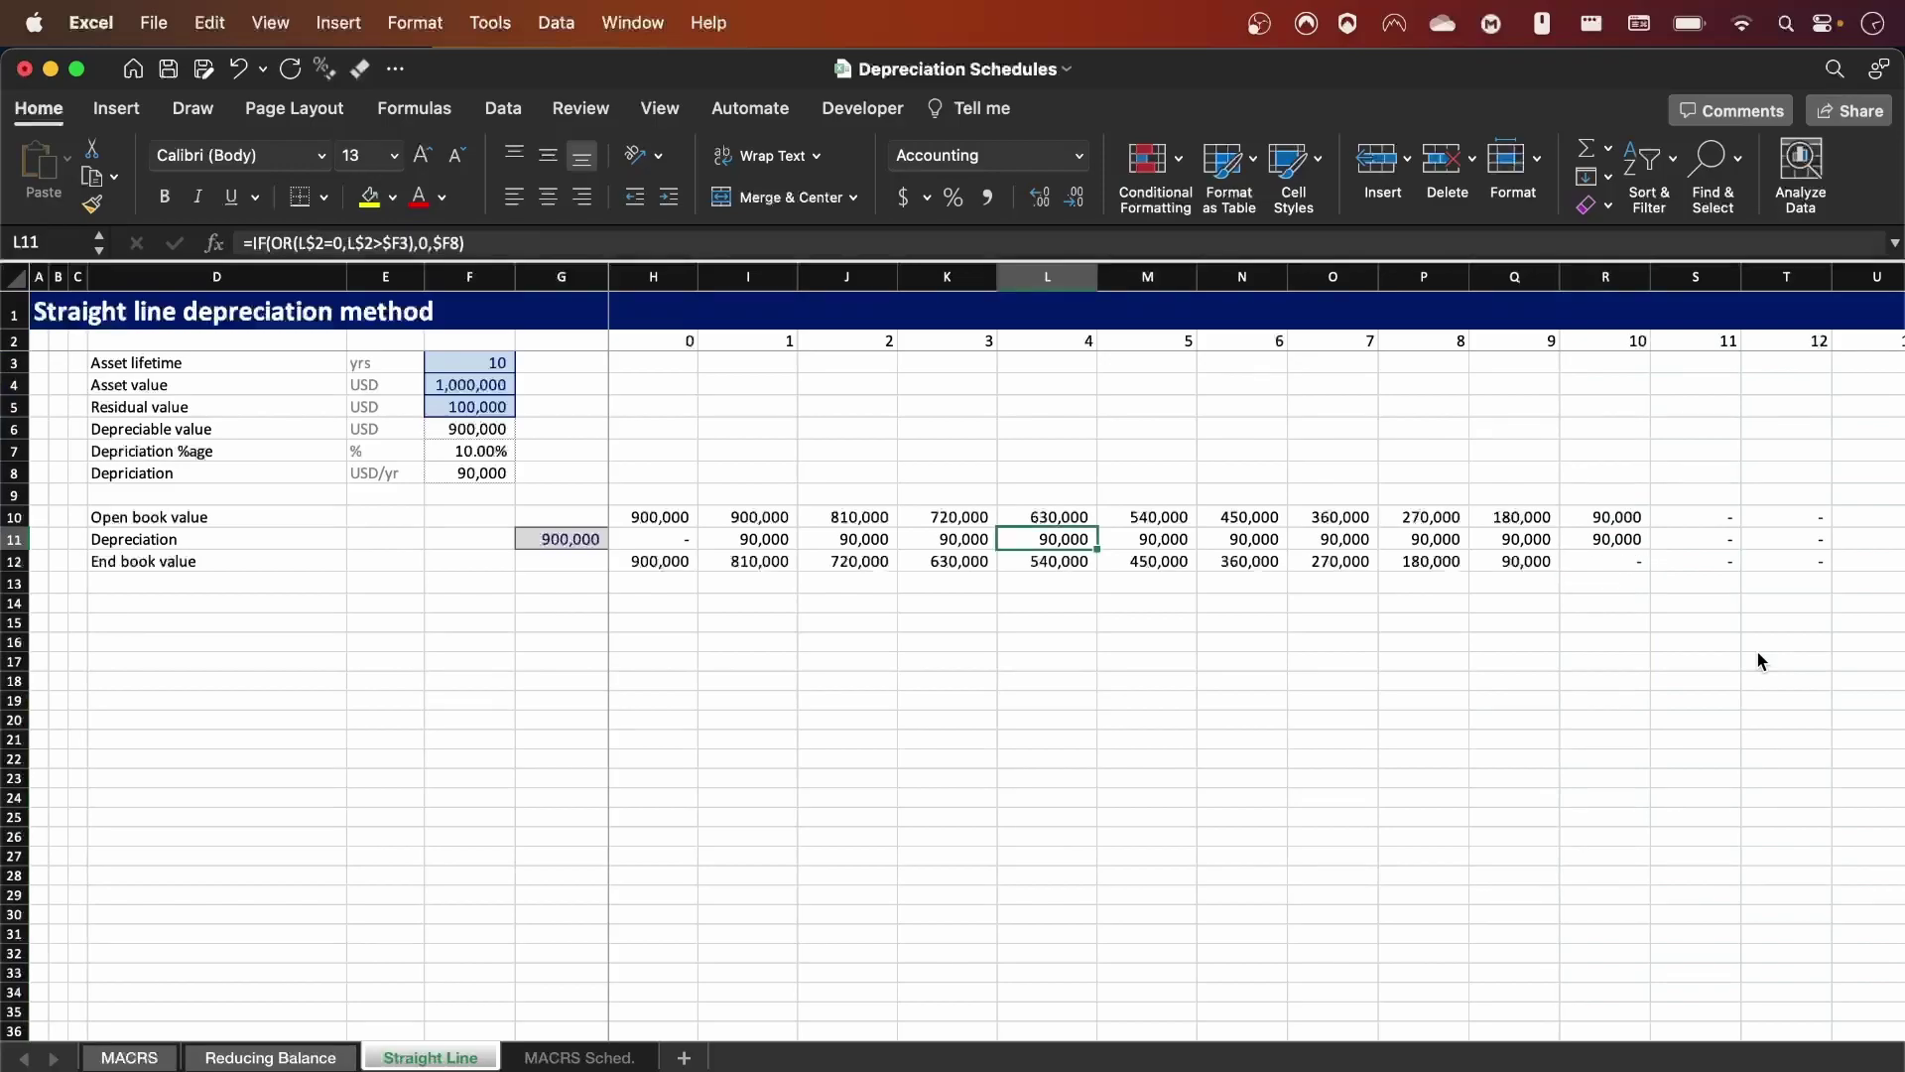
key("Left")
key("Left")
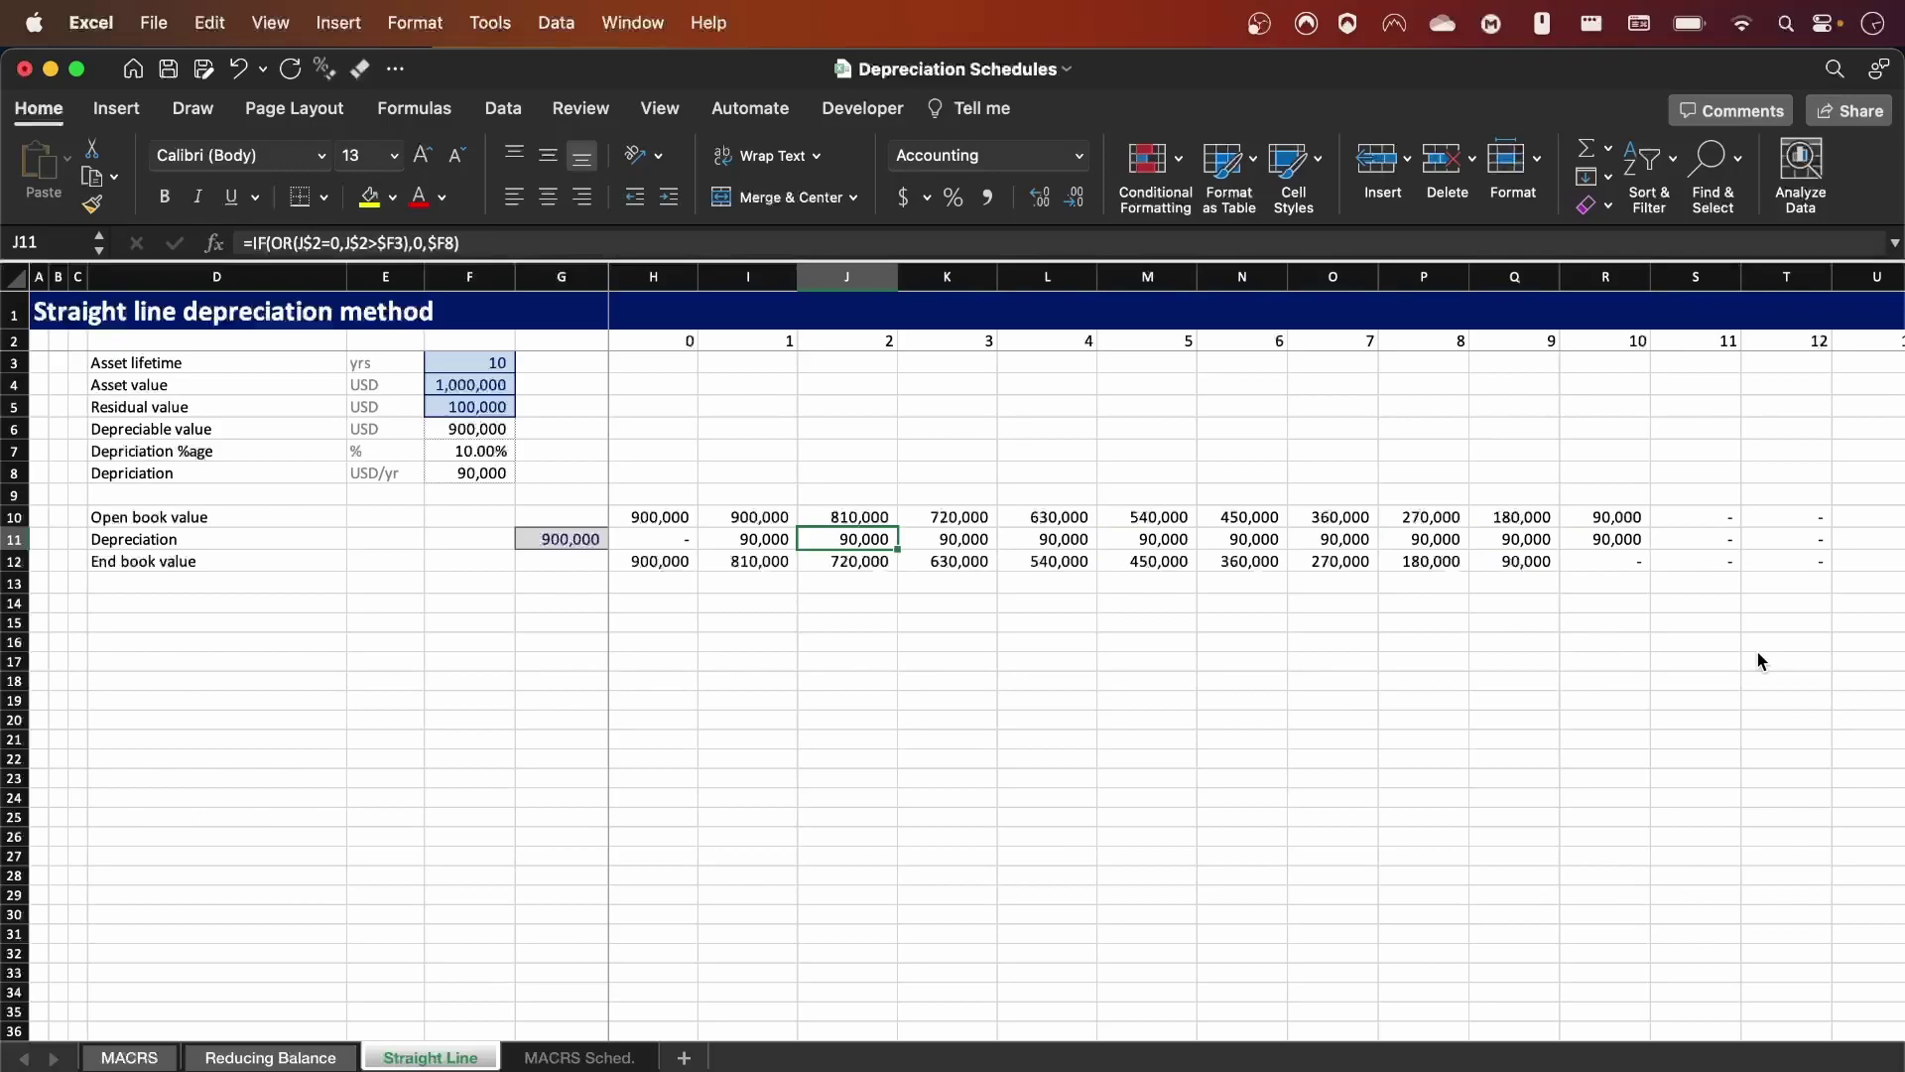
key("Left")
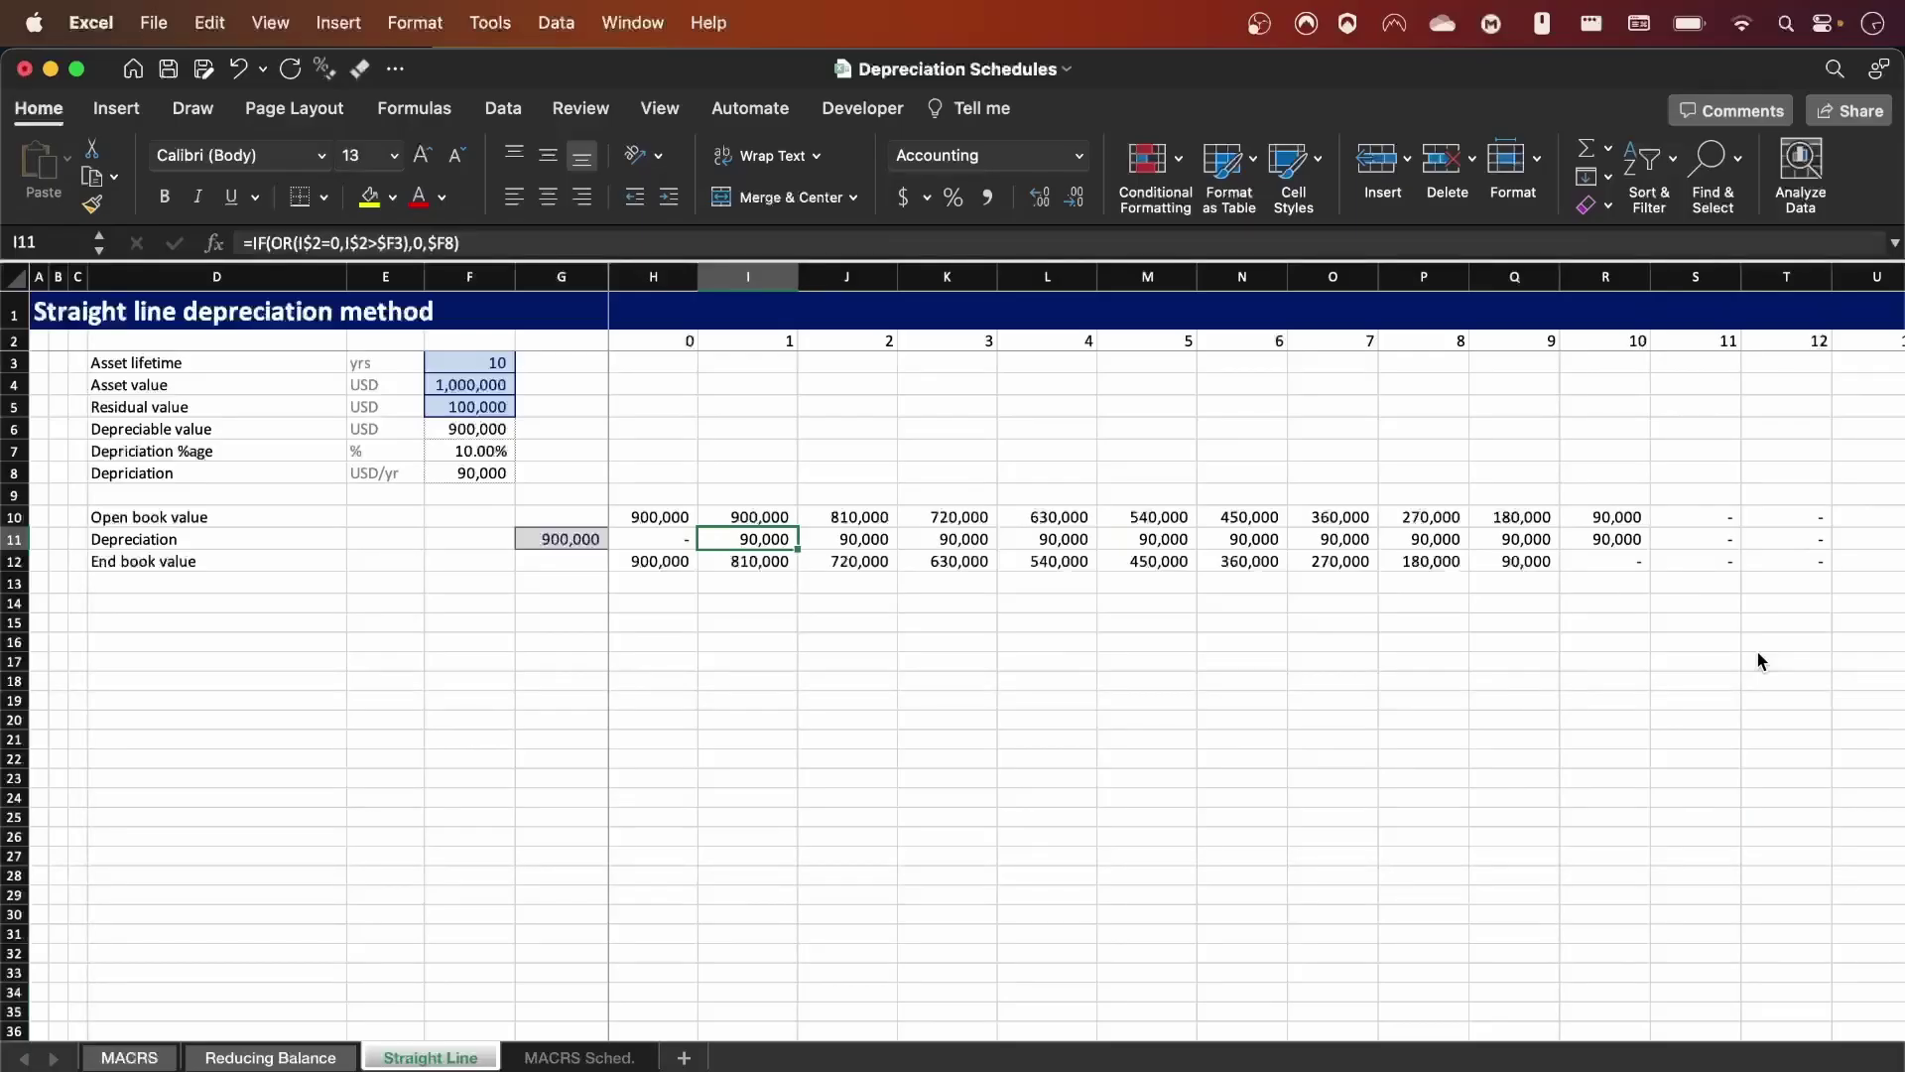
key("F2")
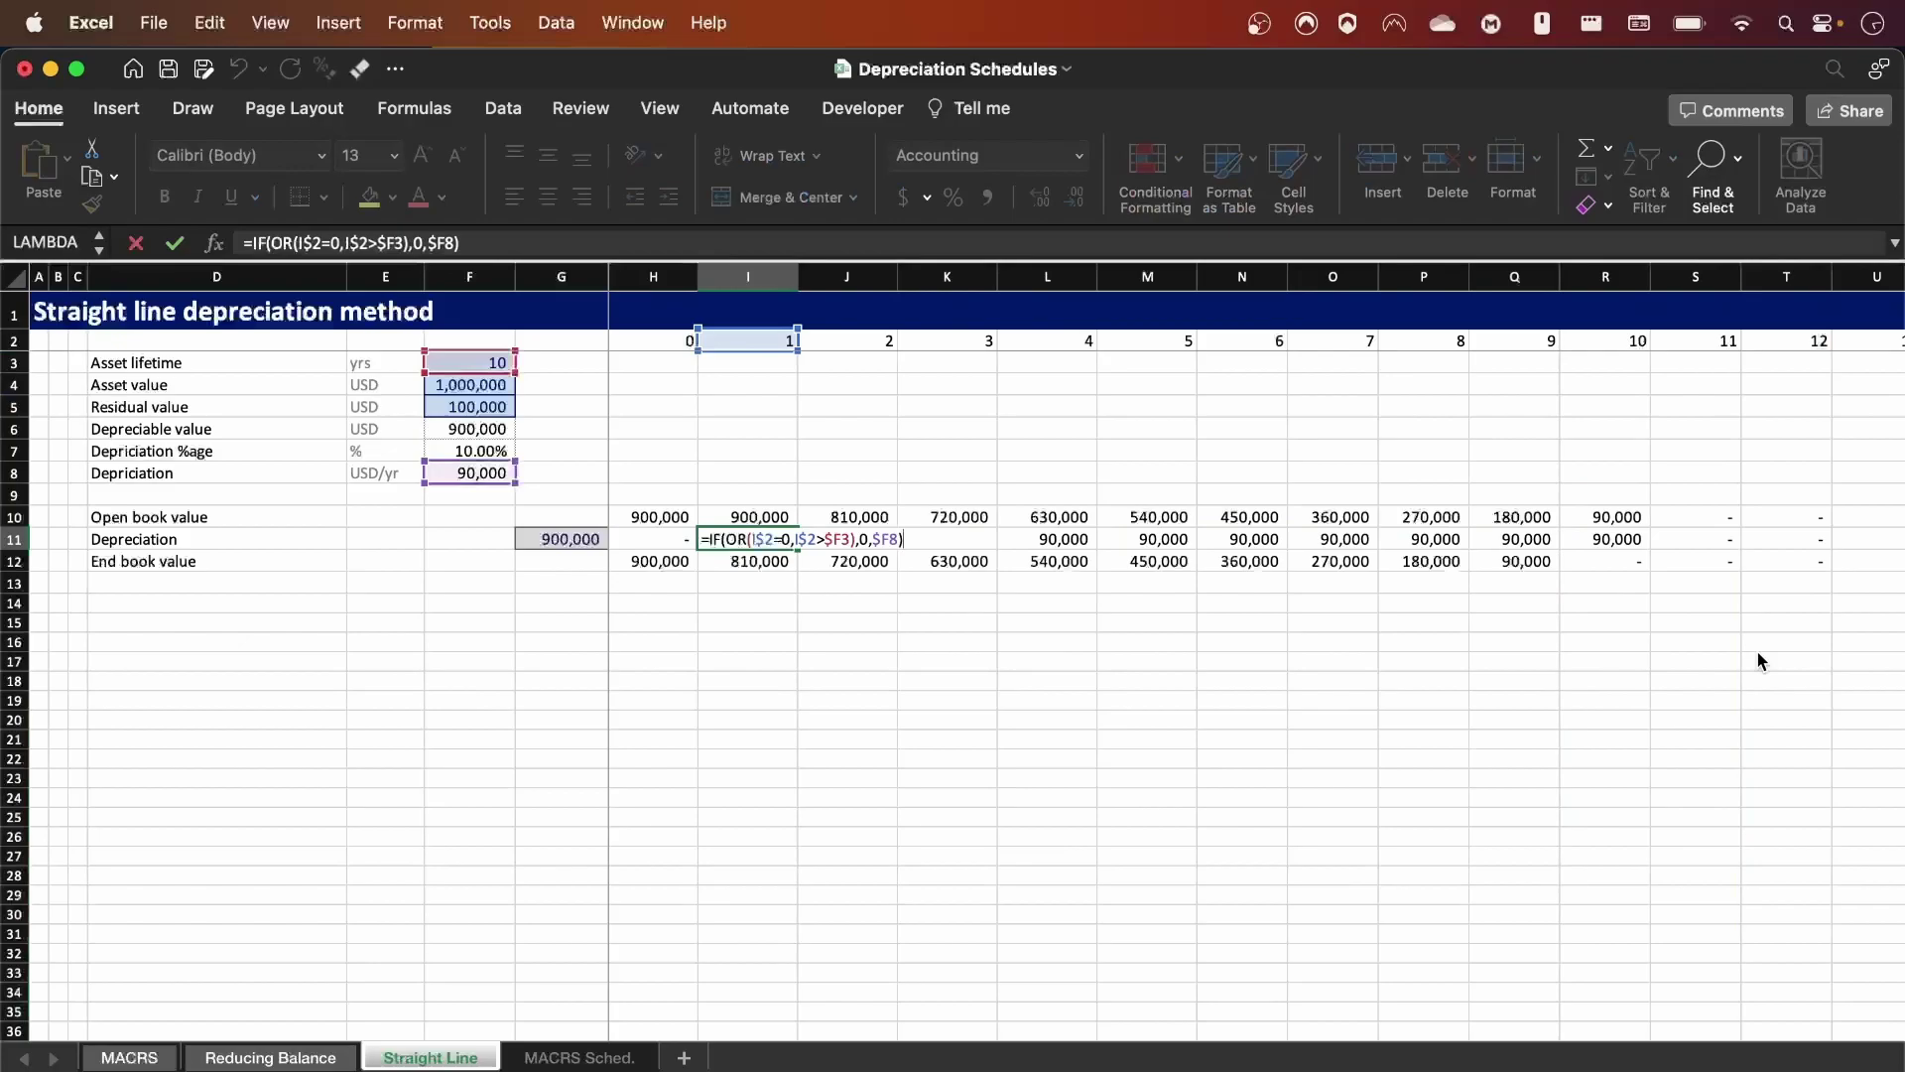
Review I11's =IF(OR(I$2=0,I$2>$F3),0,$F8) formula, checking the year, lifetime and $F8 parts.
left_click(270, 242)
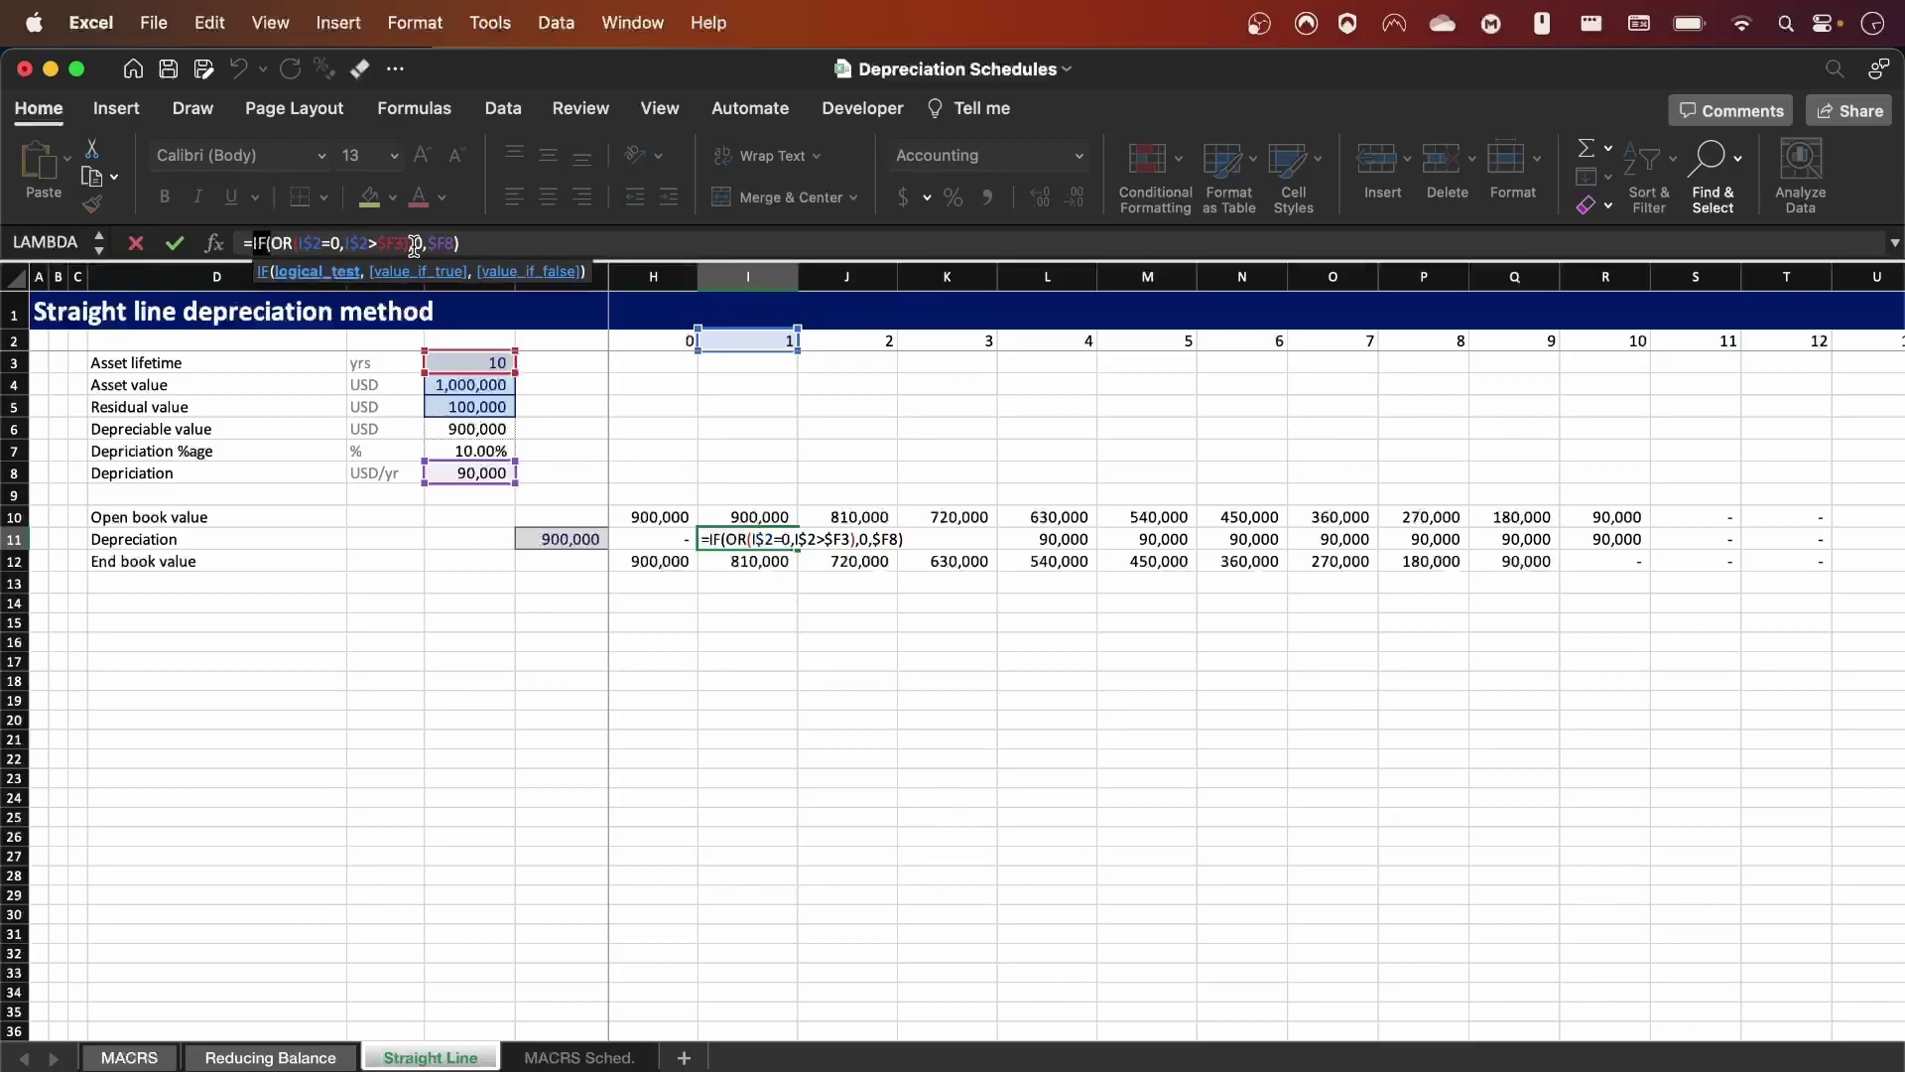
left_click_drag(415, 246, 275, 245)
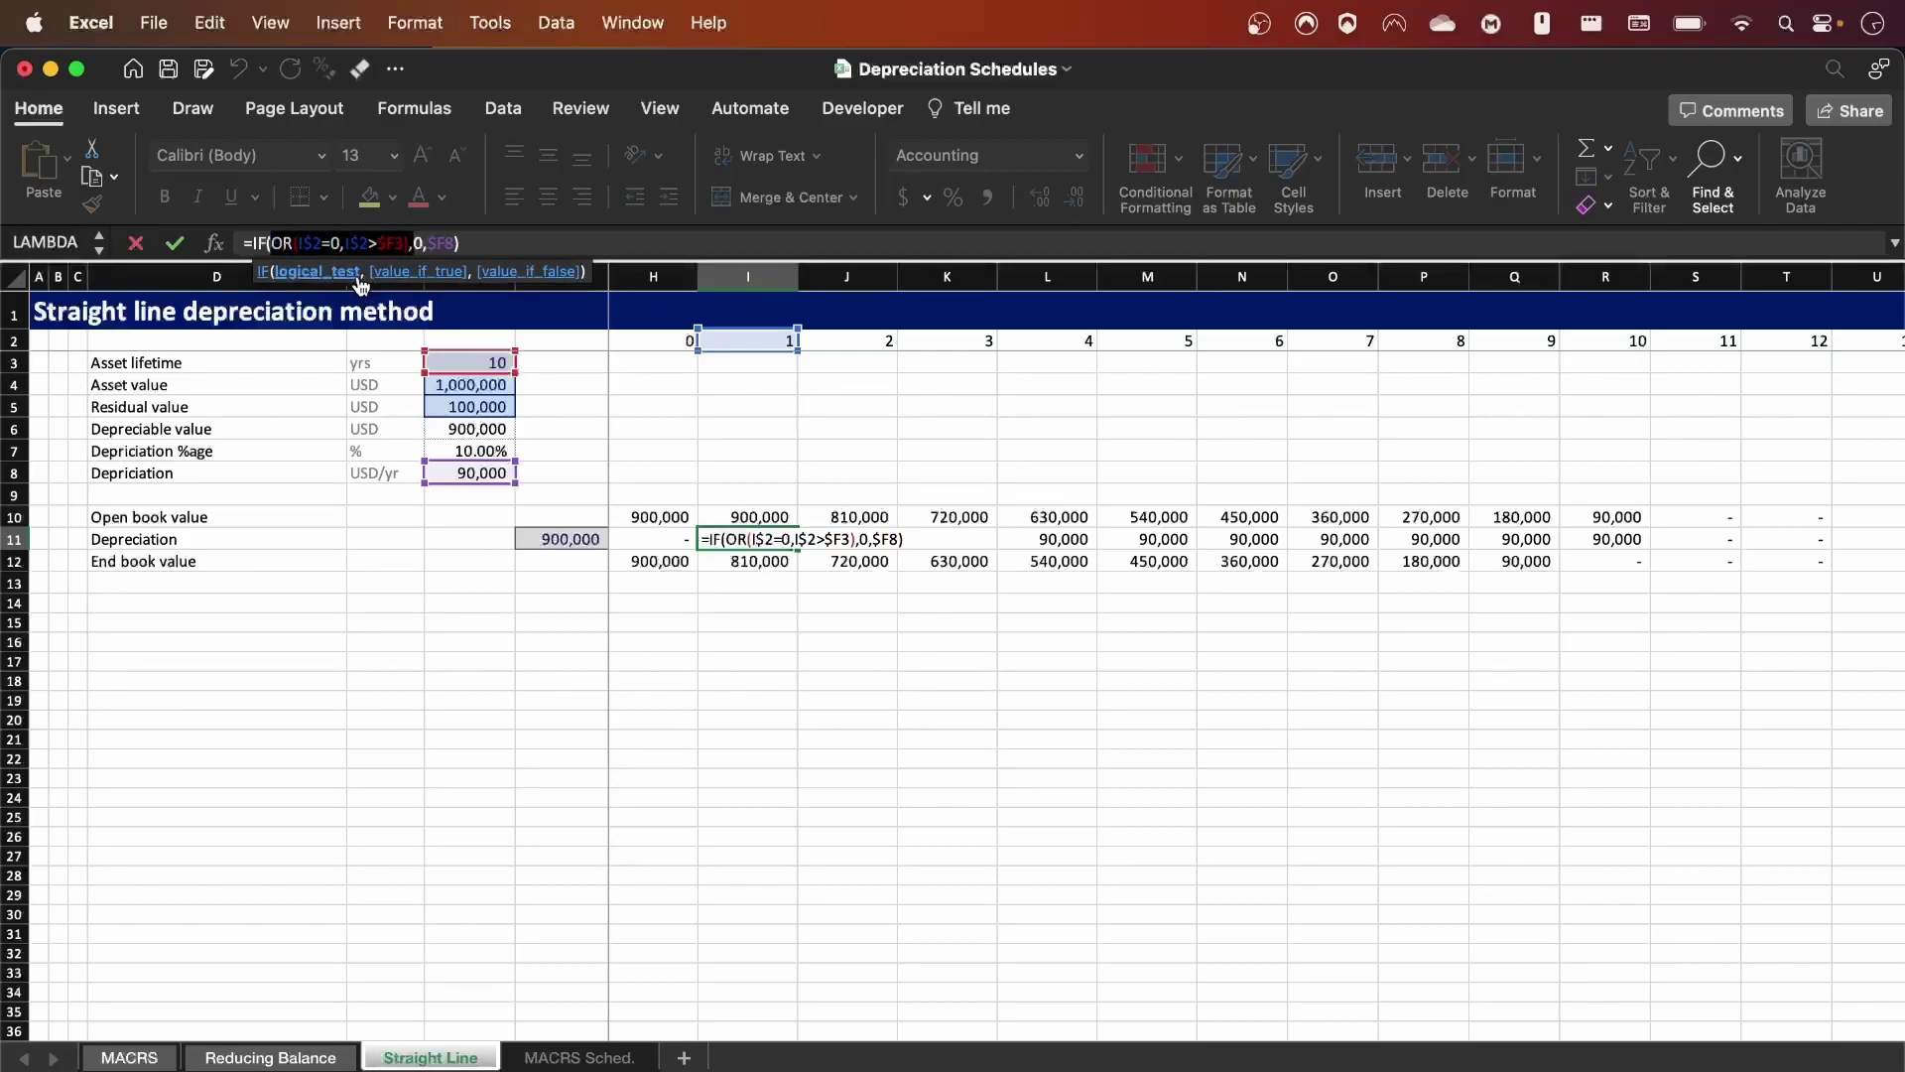
left_click(348, 244)
double_click(320, 246)
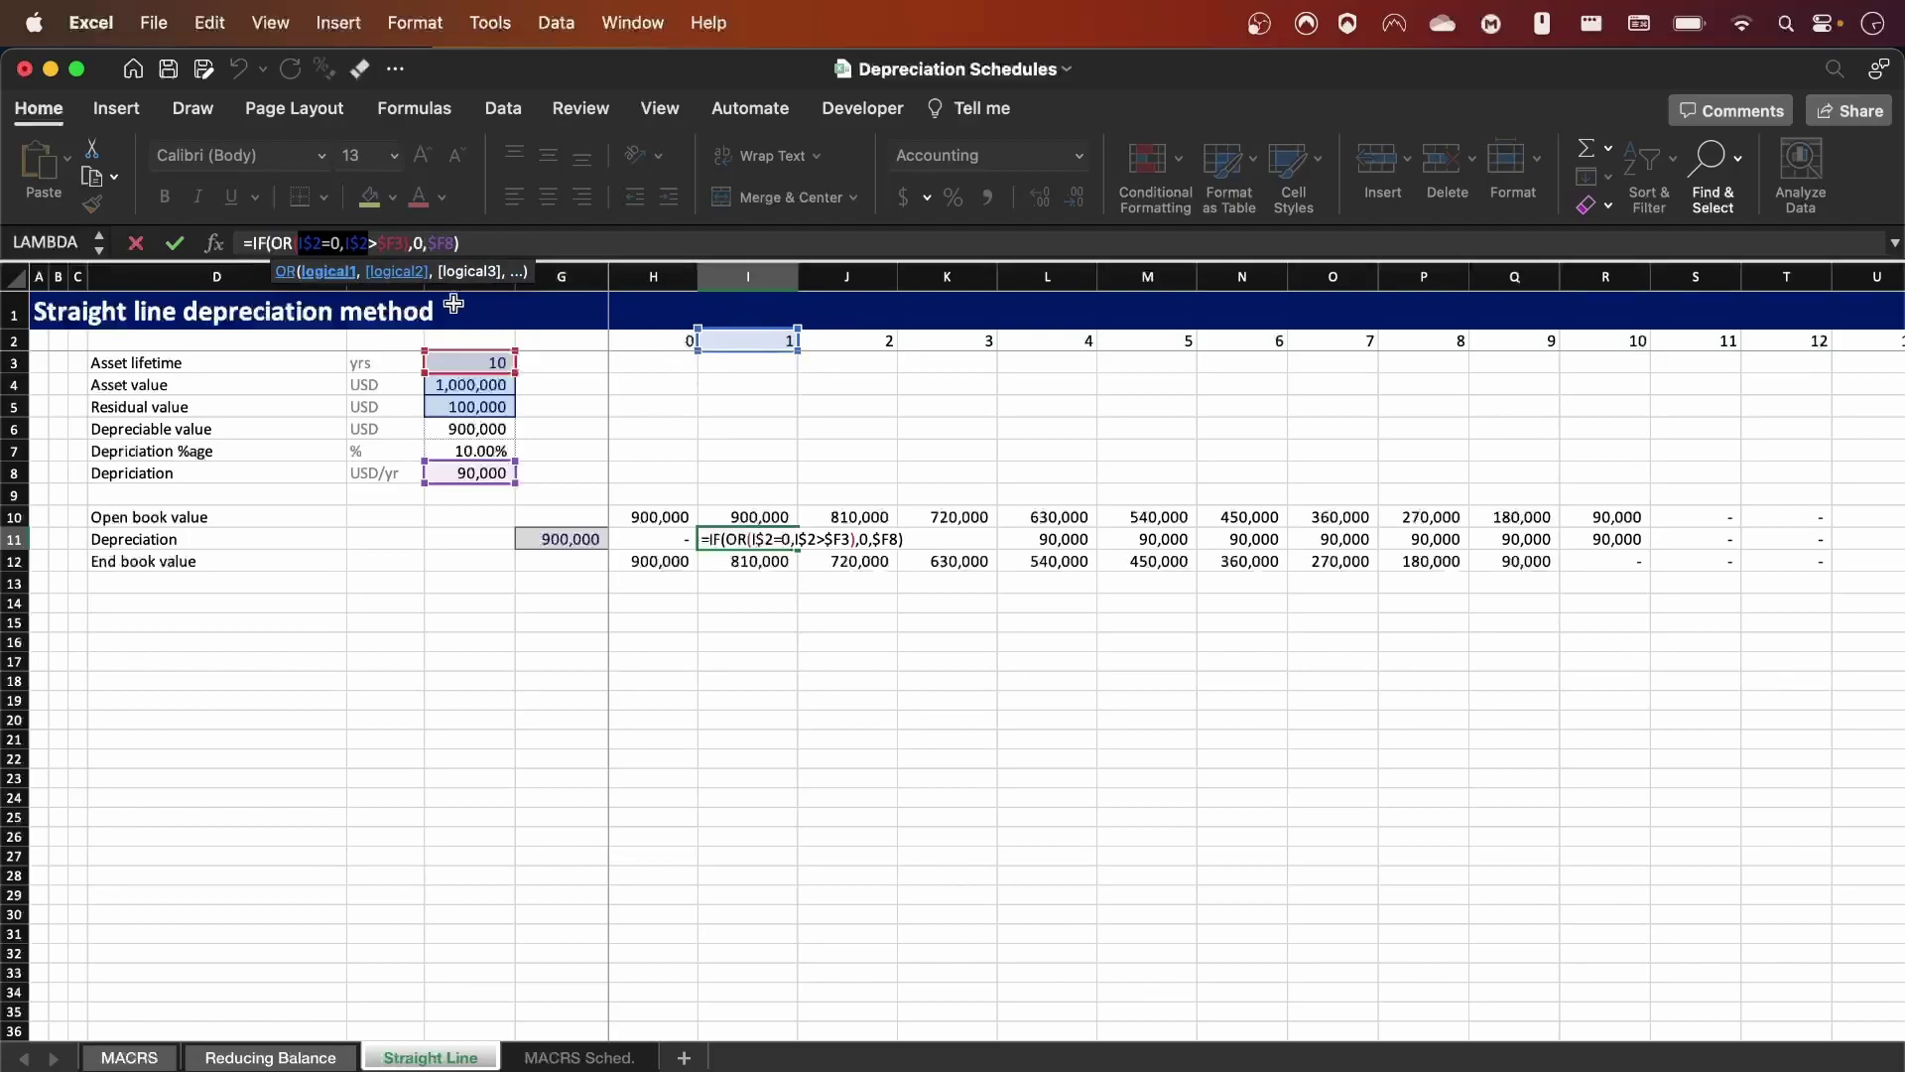
left_click_drag(411, 243, 346, 243)
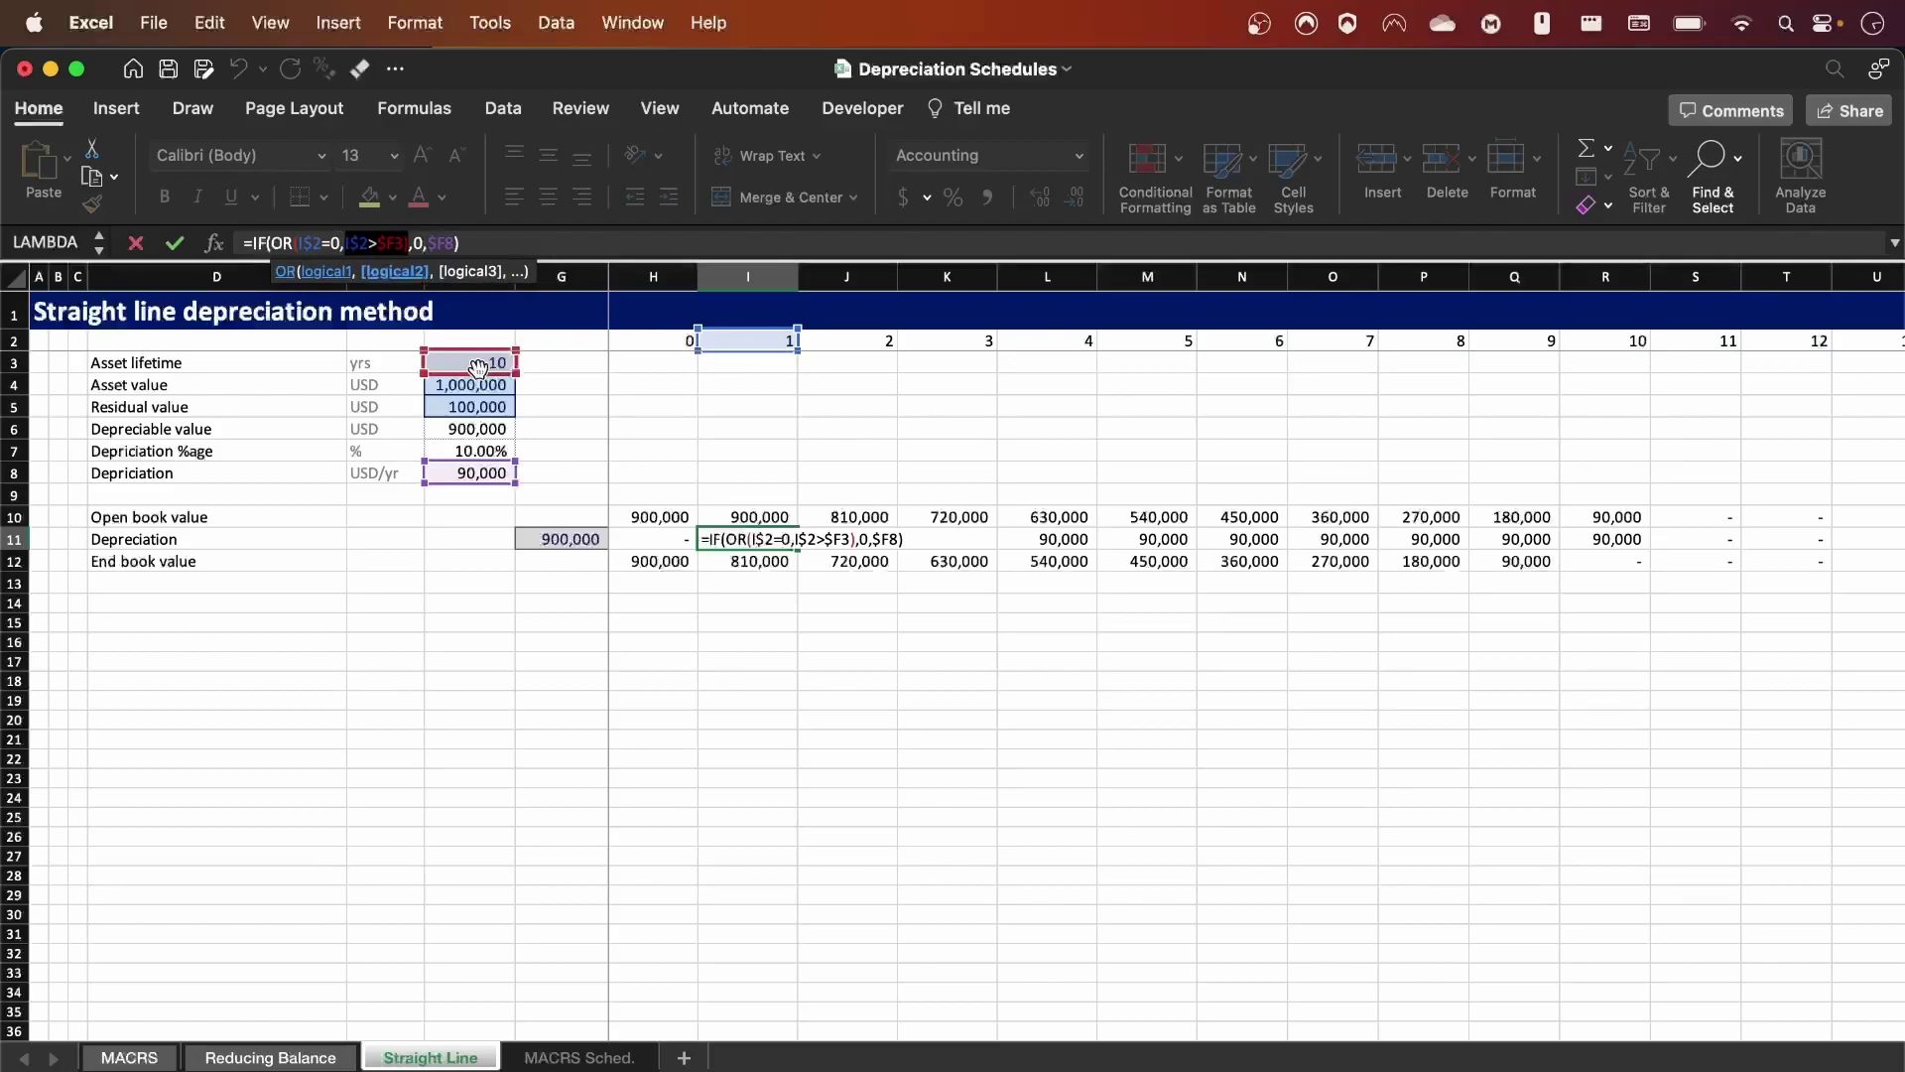
left_click(424, 242)
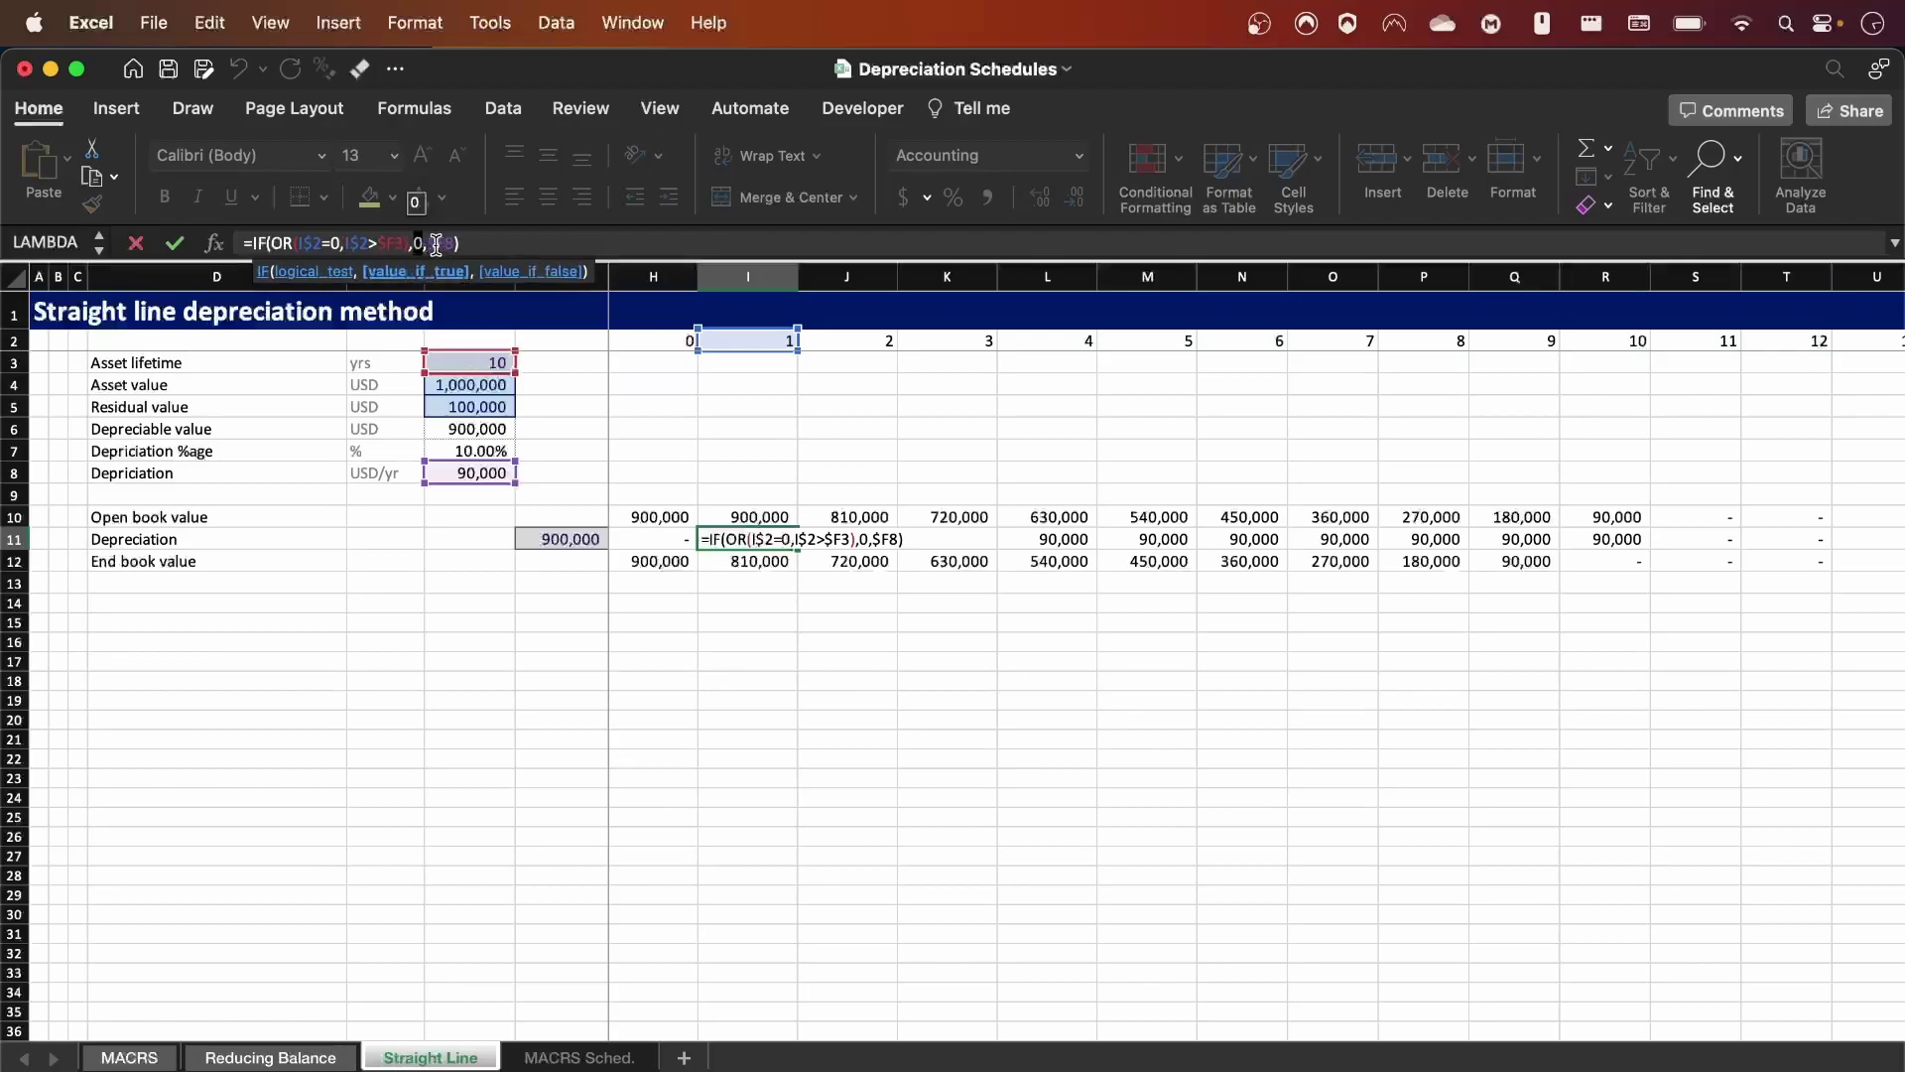
double_click(445, 242)
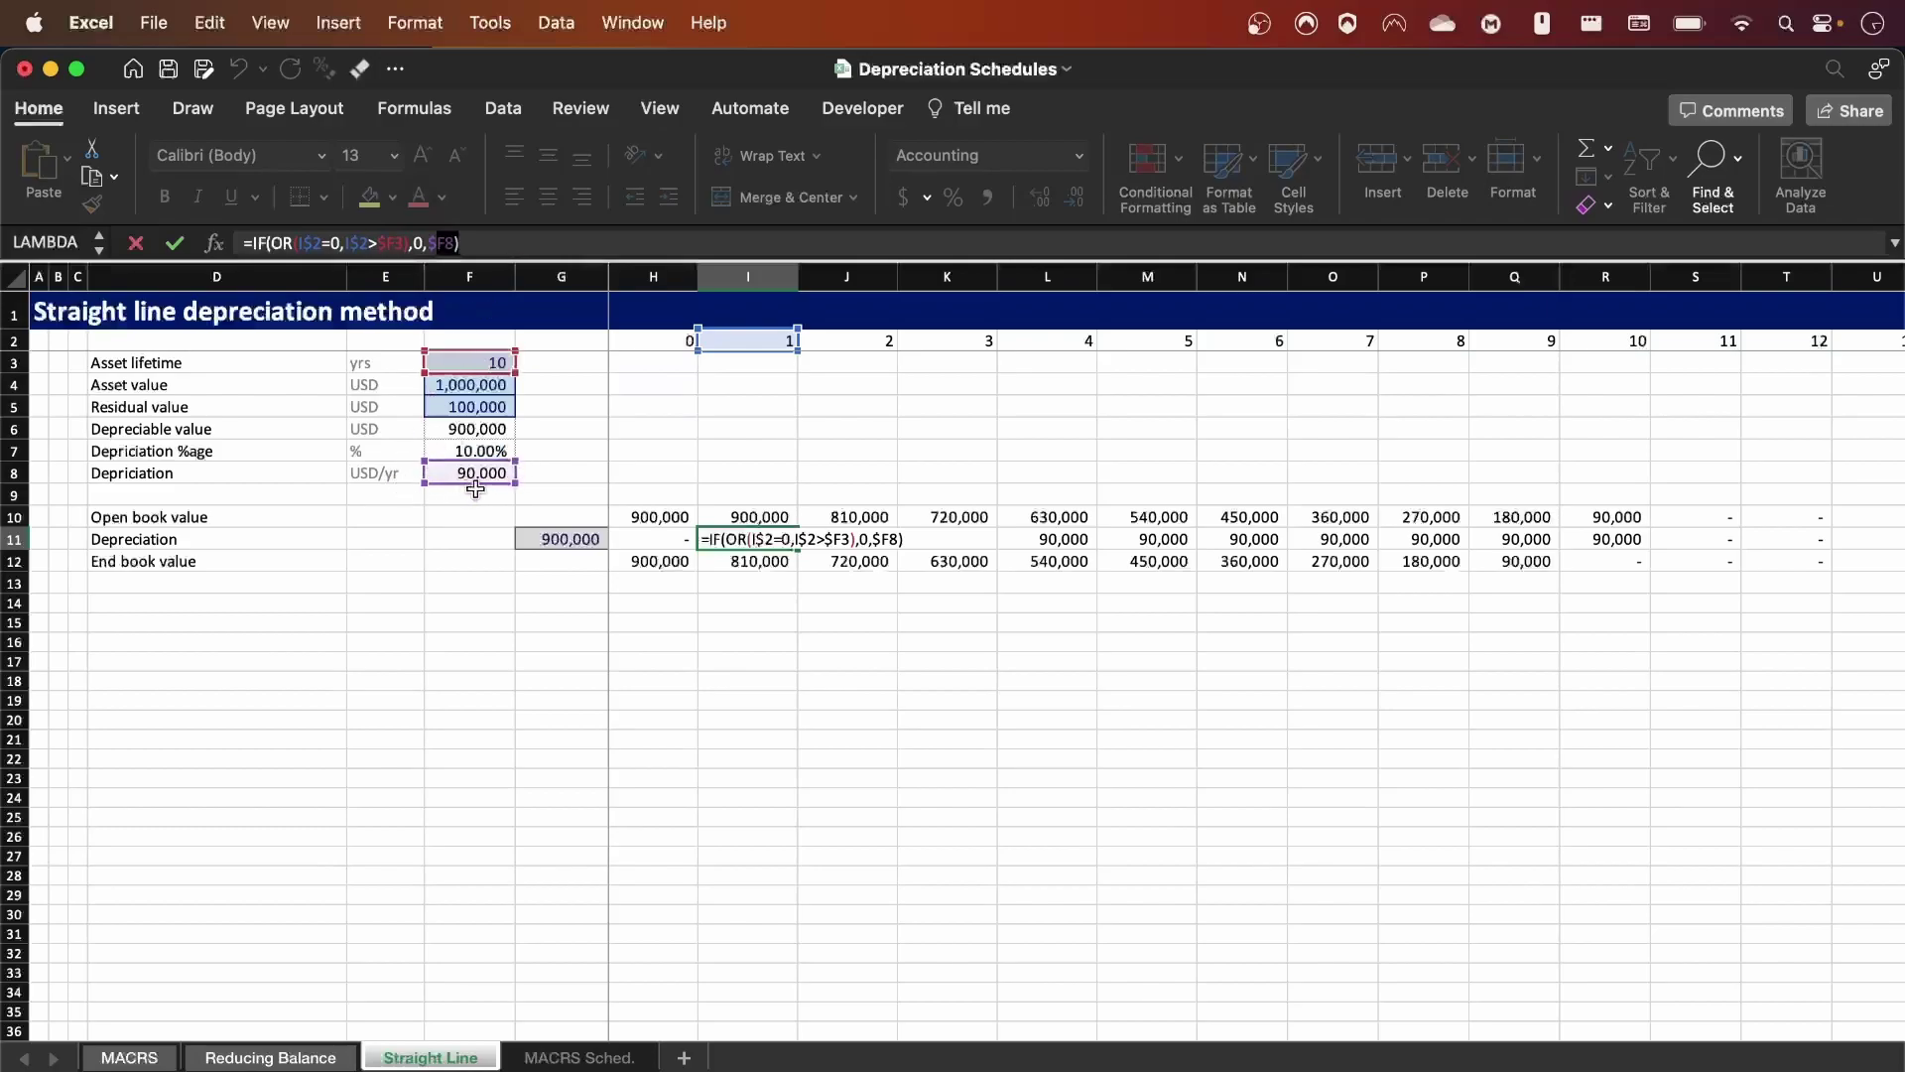
Commit the I11 formula, then copy it from H11 across row 11 through column AV.
key("Return")
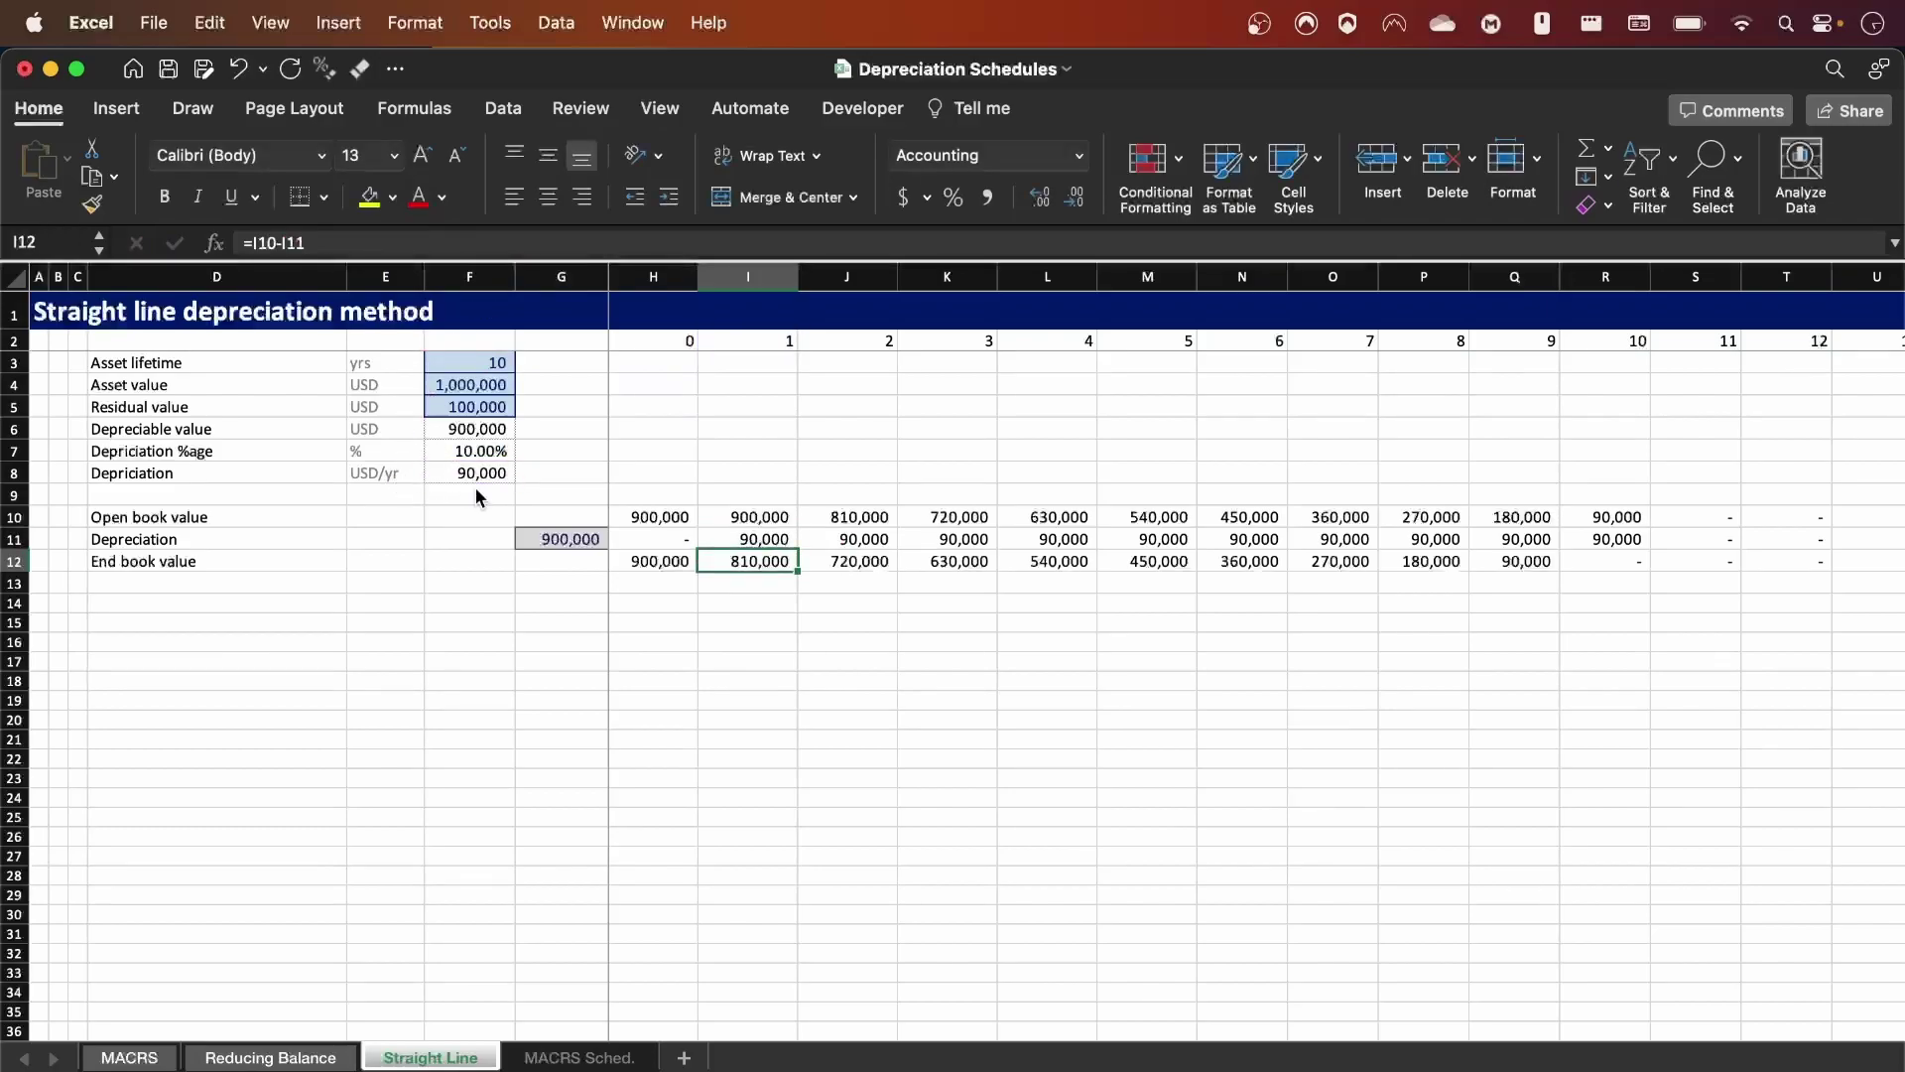
key("Up")
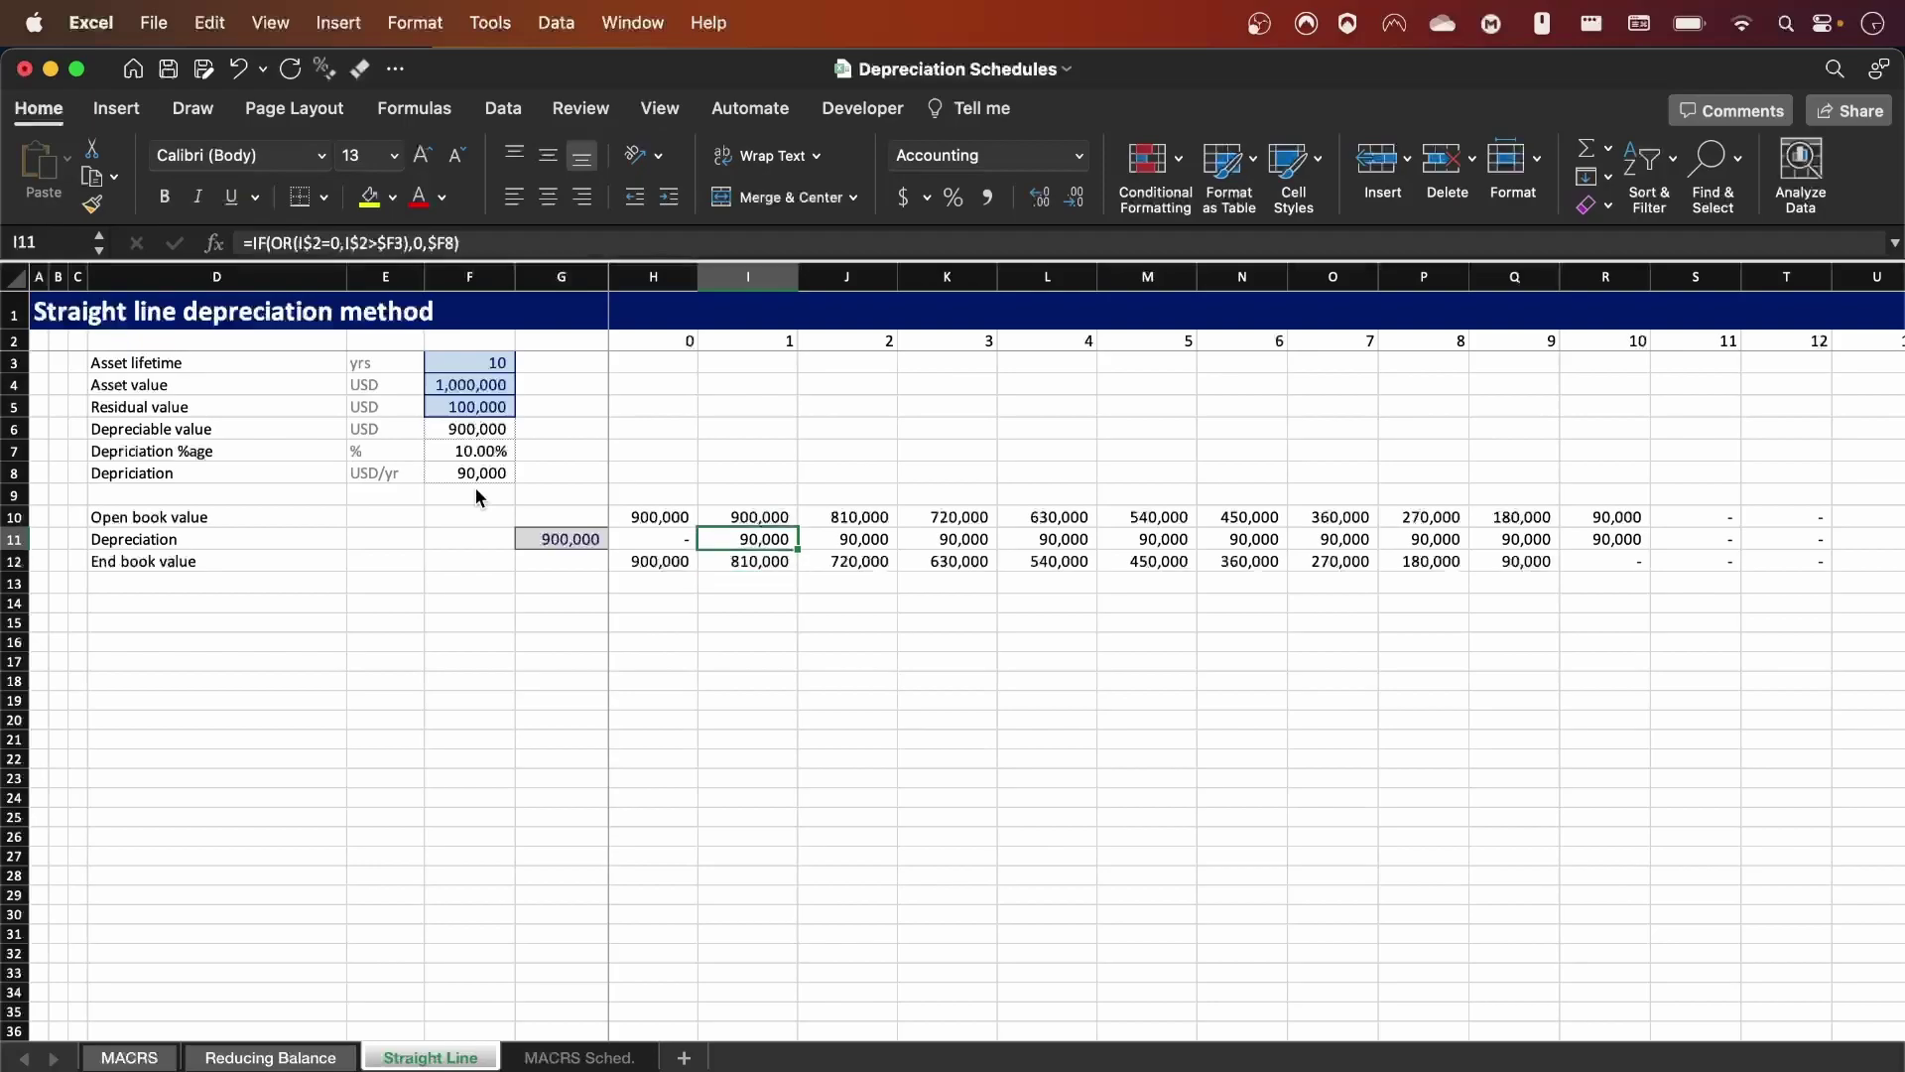
key("Left")
key("super+c")
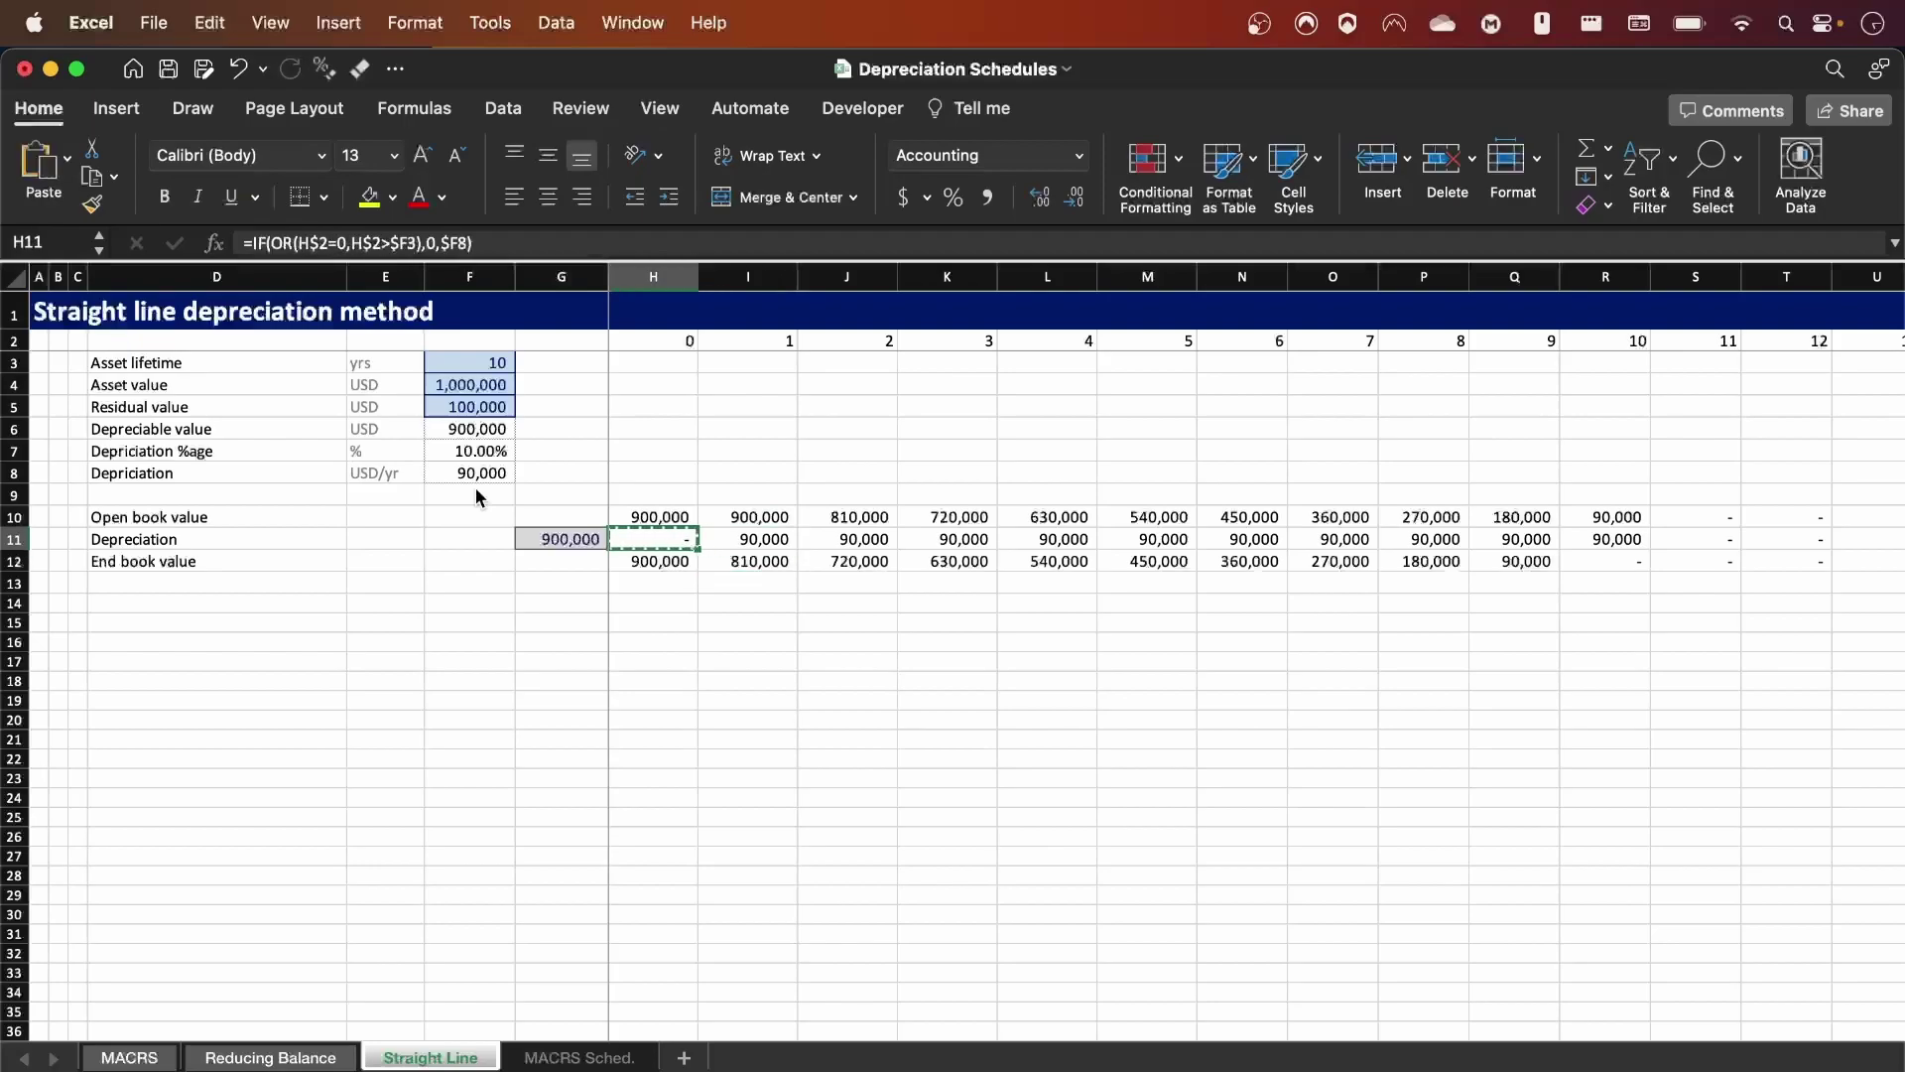
key("shift+super+Right")
key("Return")
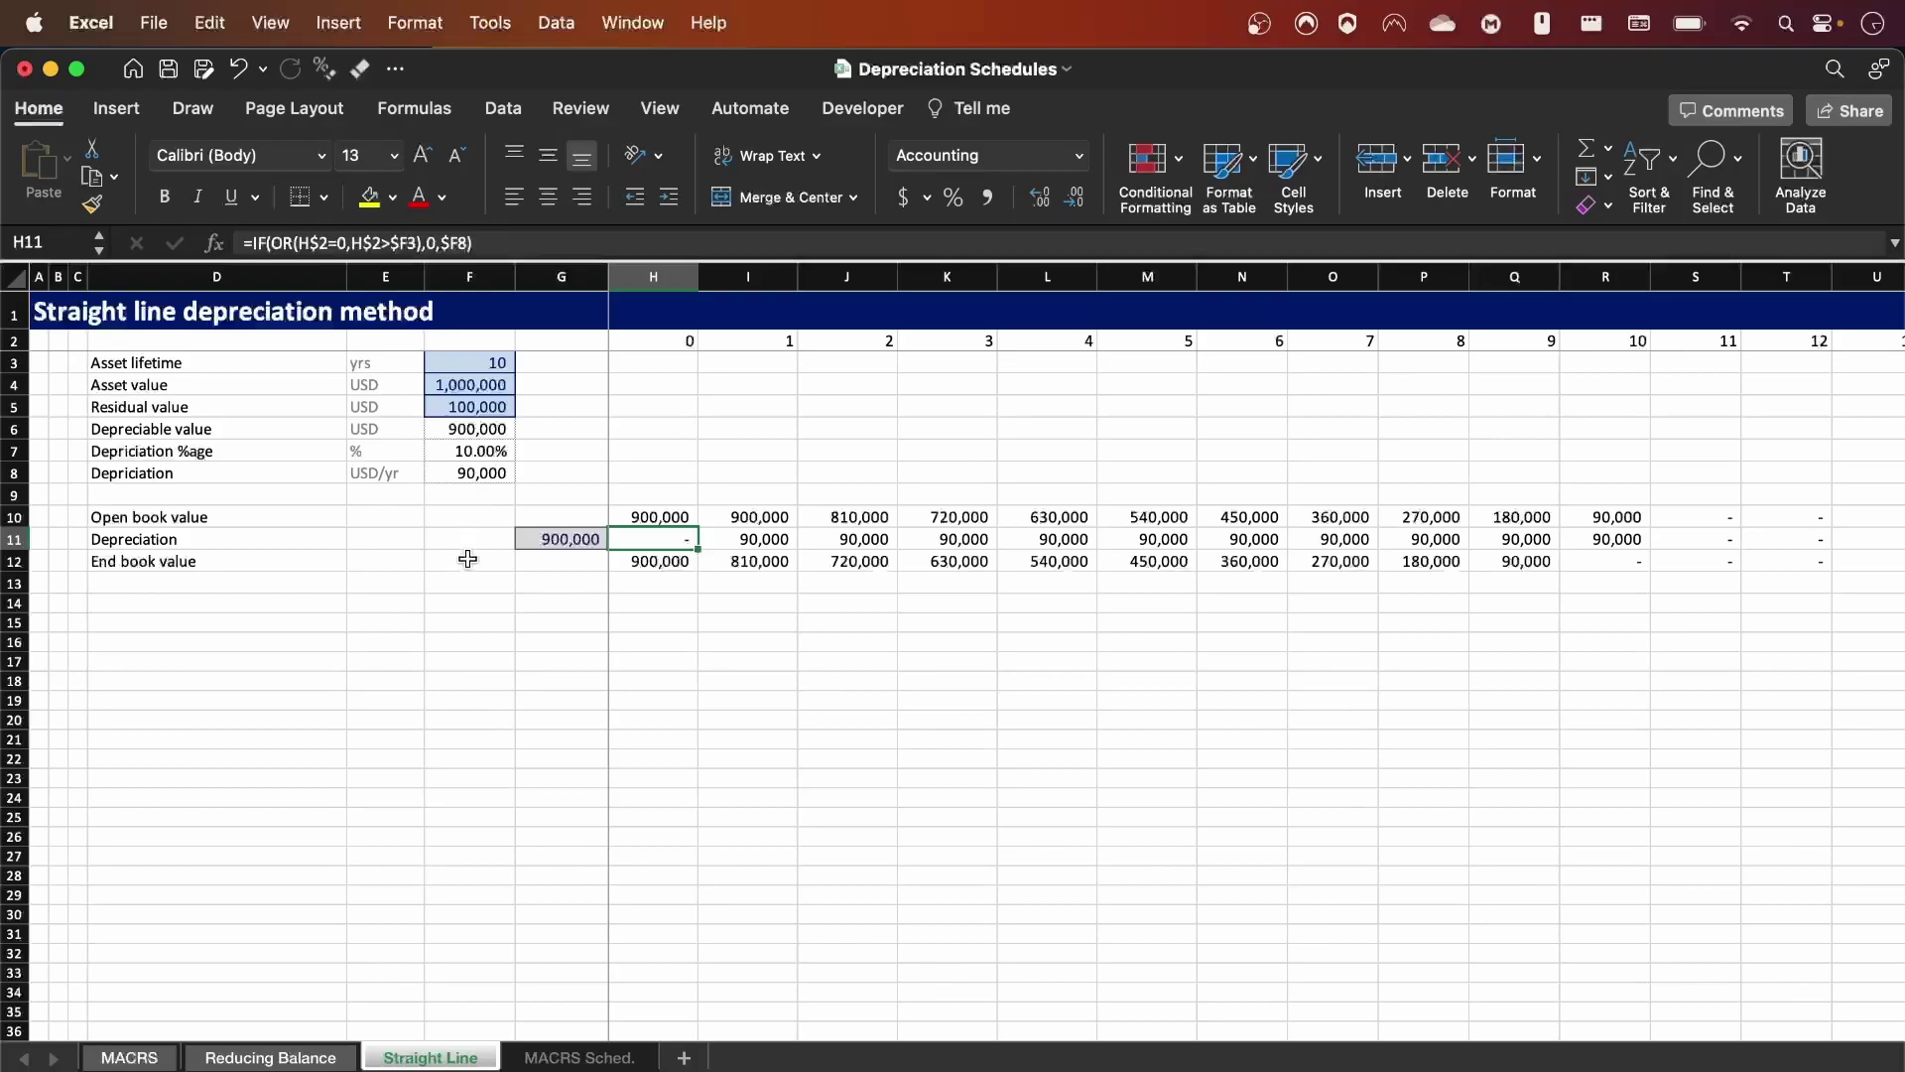
Change the asset lifetime in F3 to 12, then to 15 years, and check the G11 total.
left_click(474, 366)
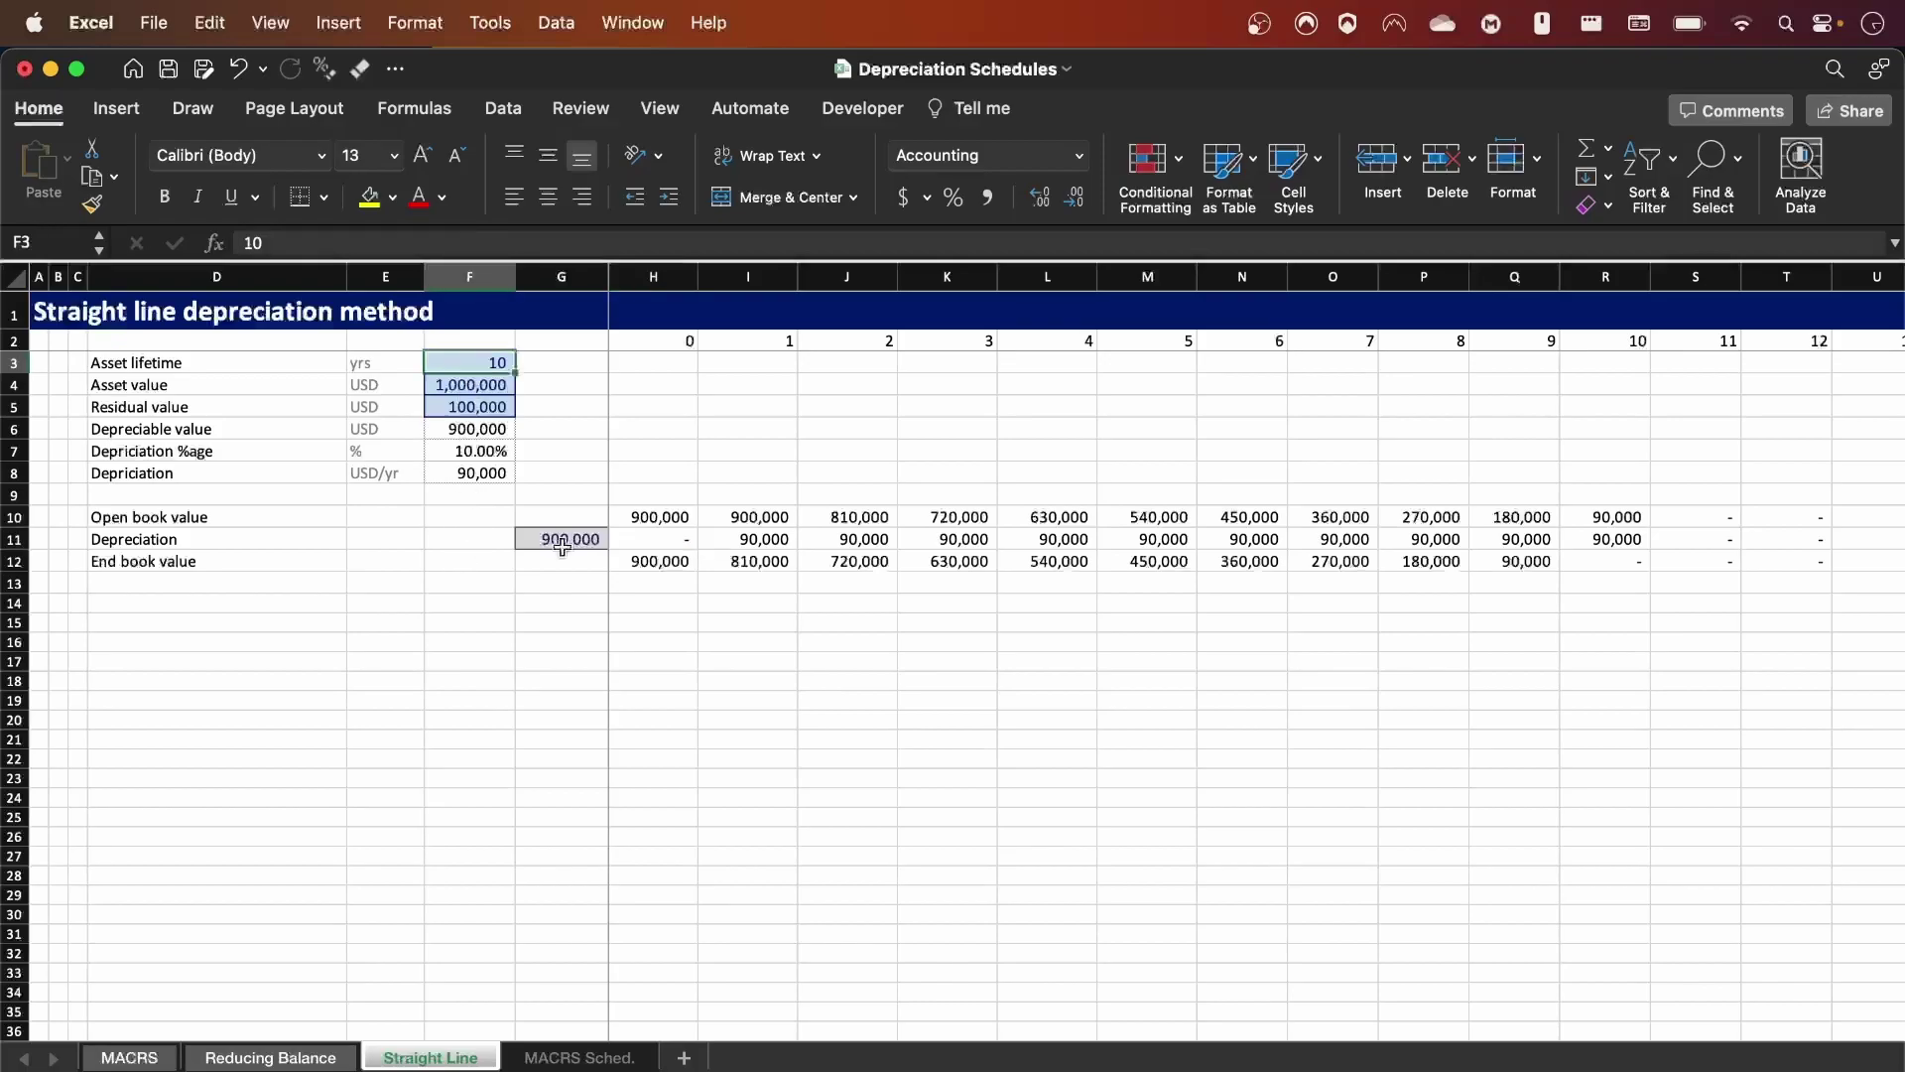
type("12")
key("Return")
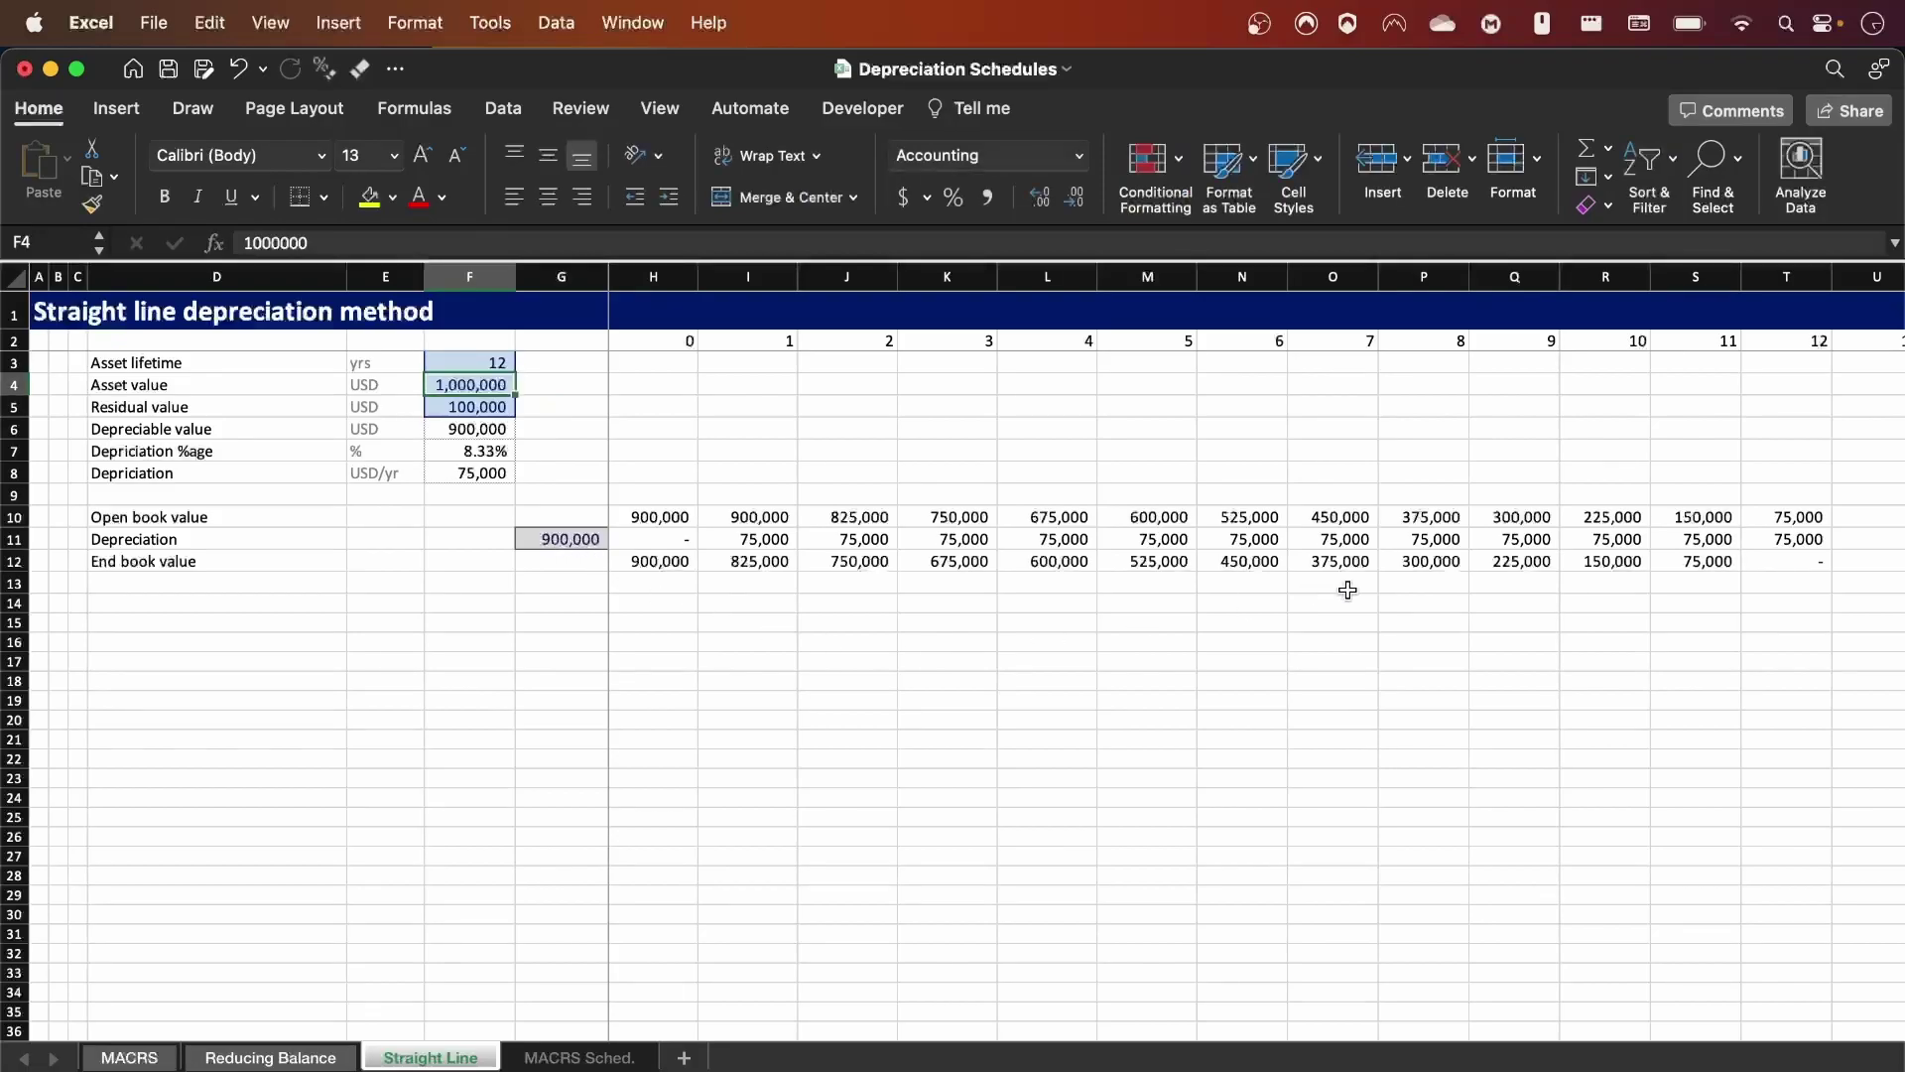
scroll(1457, 719, "down", 2)
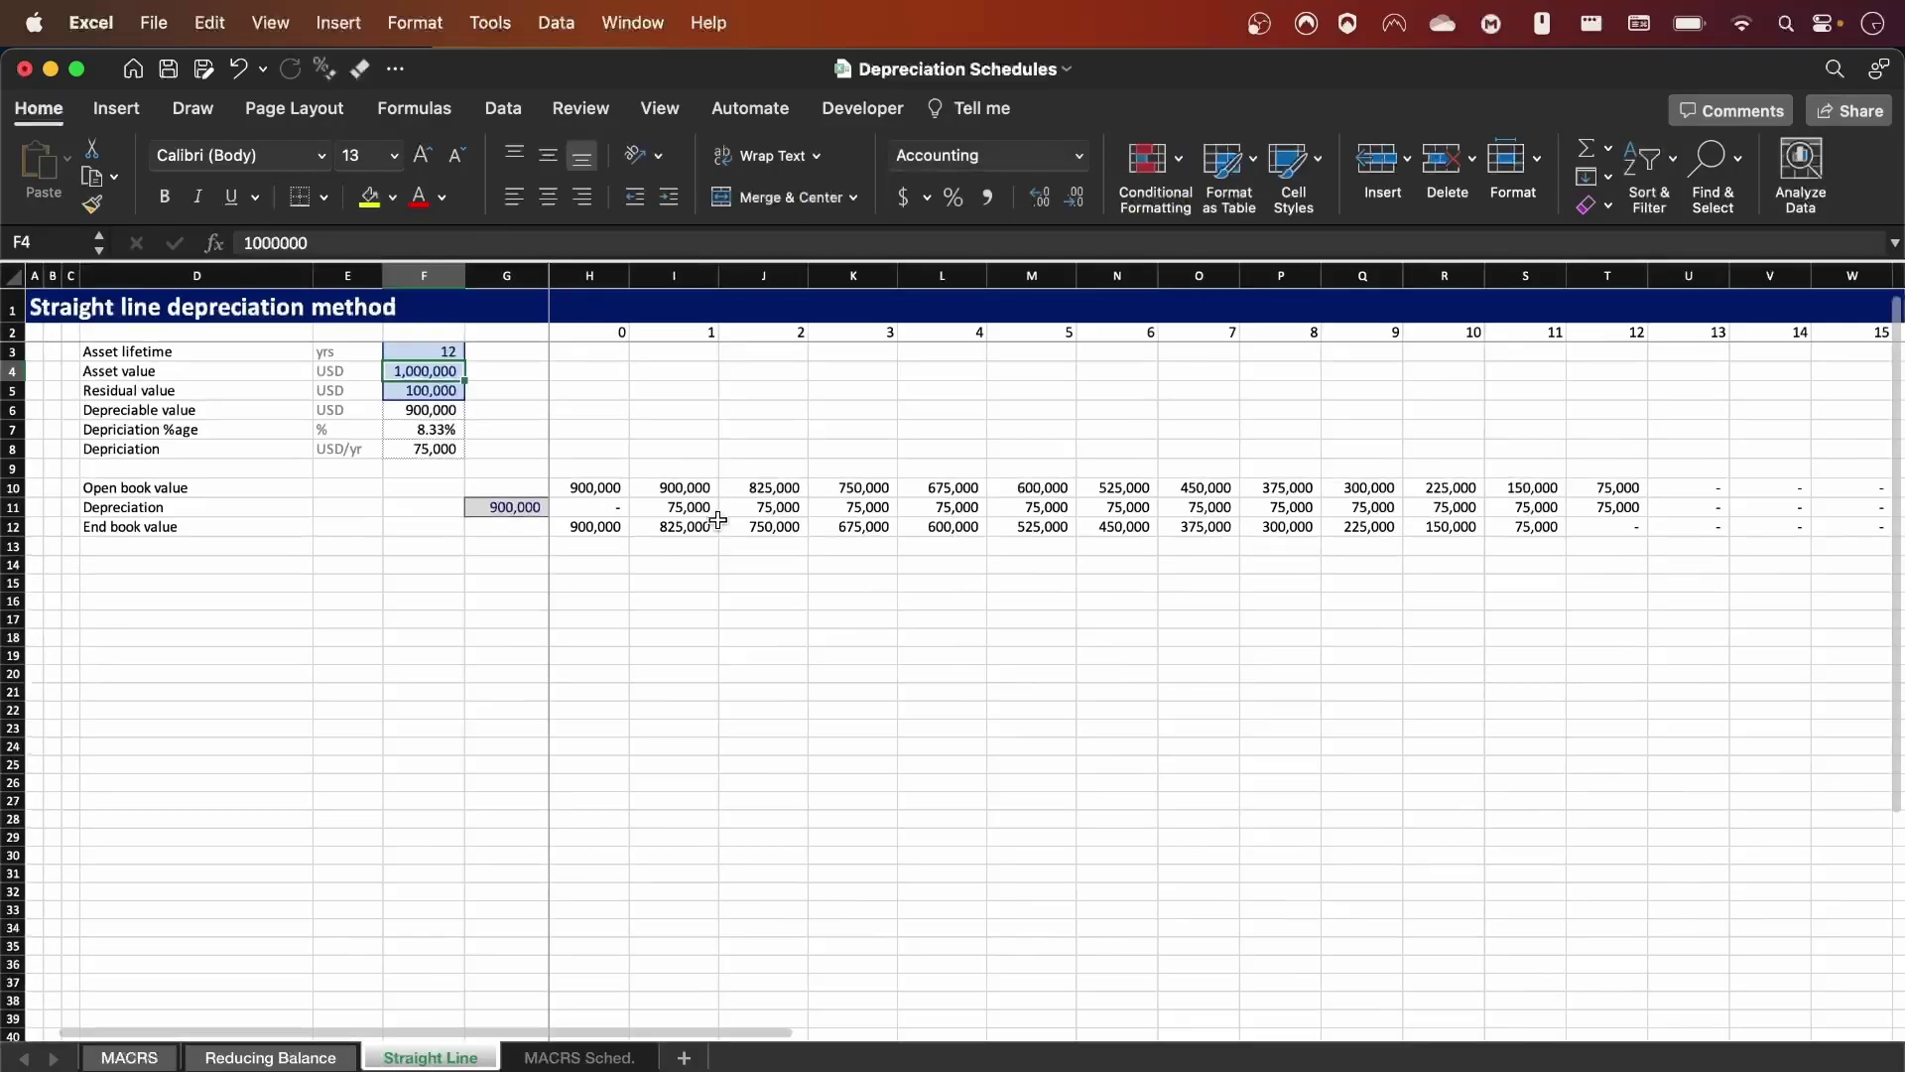
left_click(417, 349)
type("15")
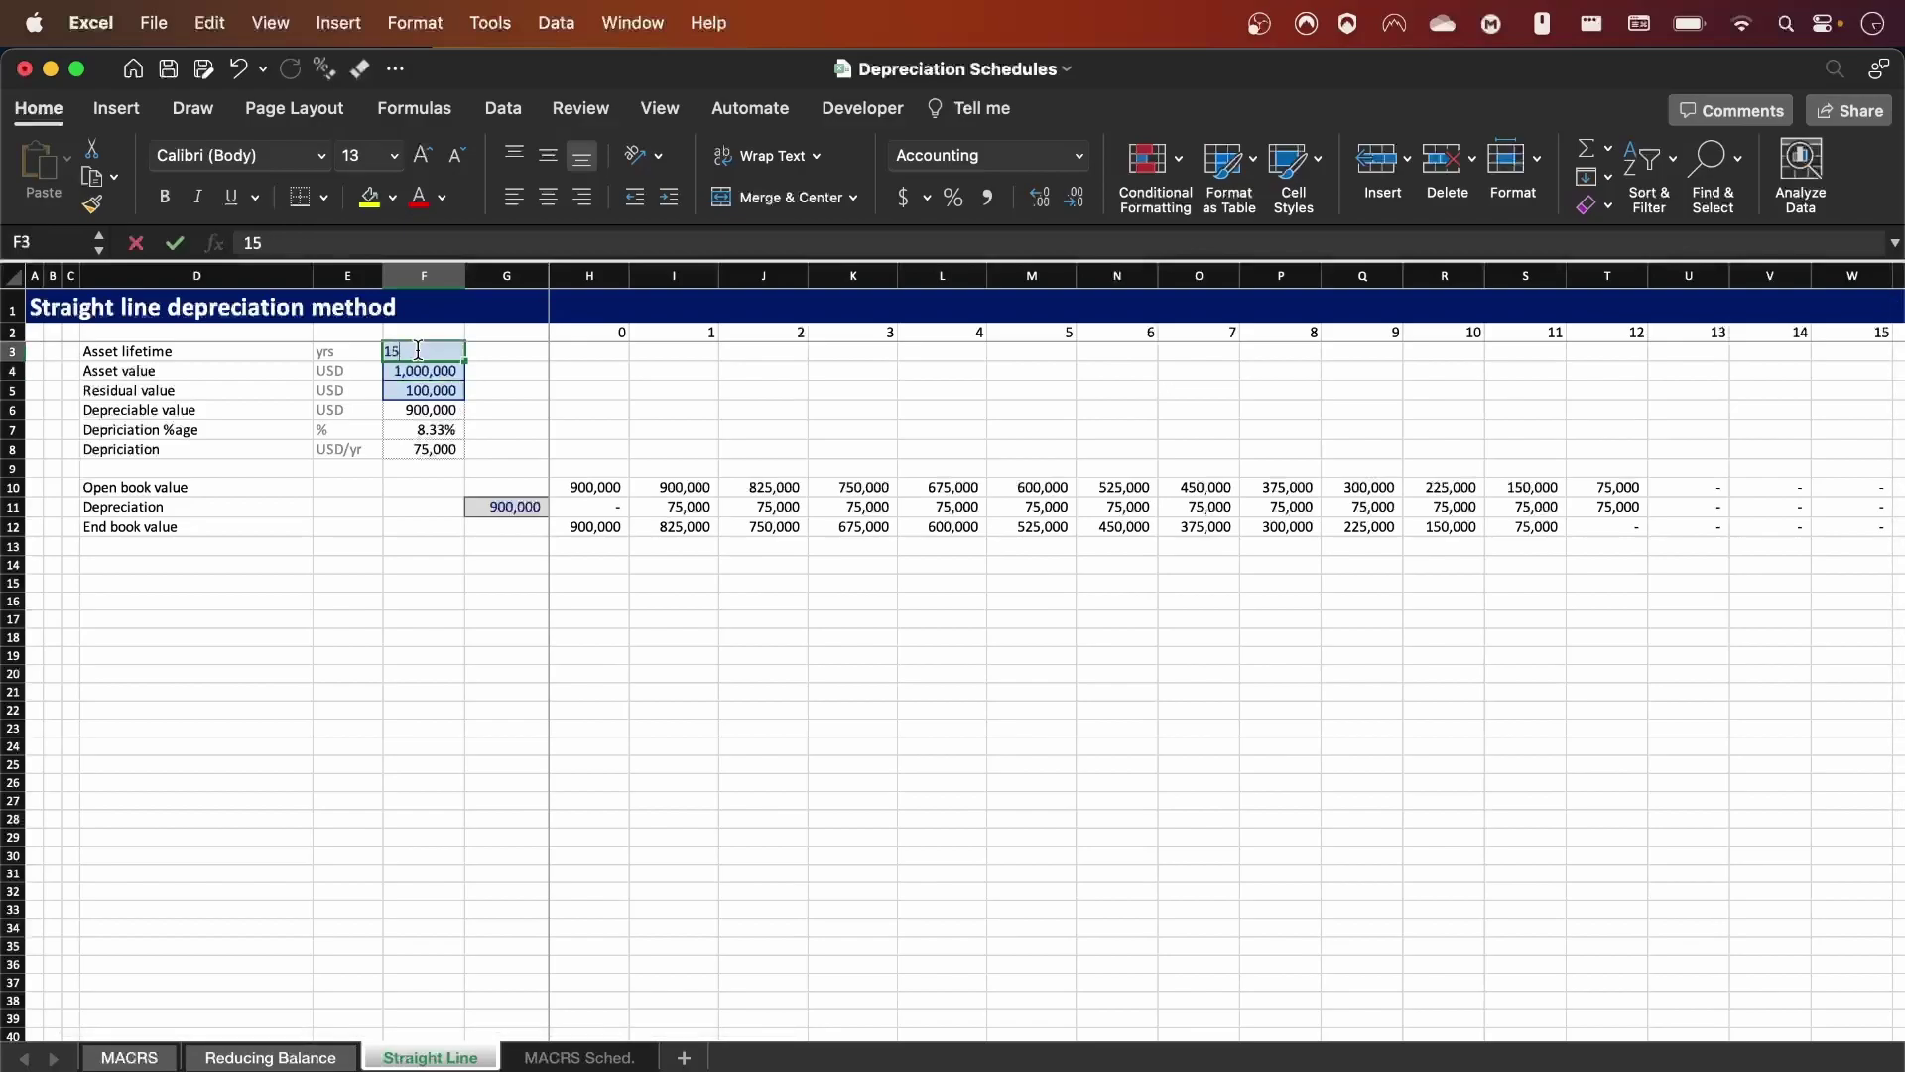
key("Return")
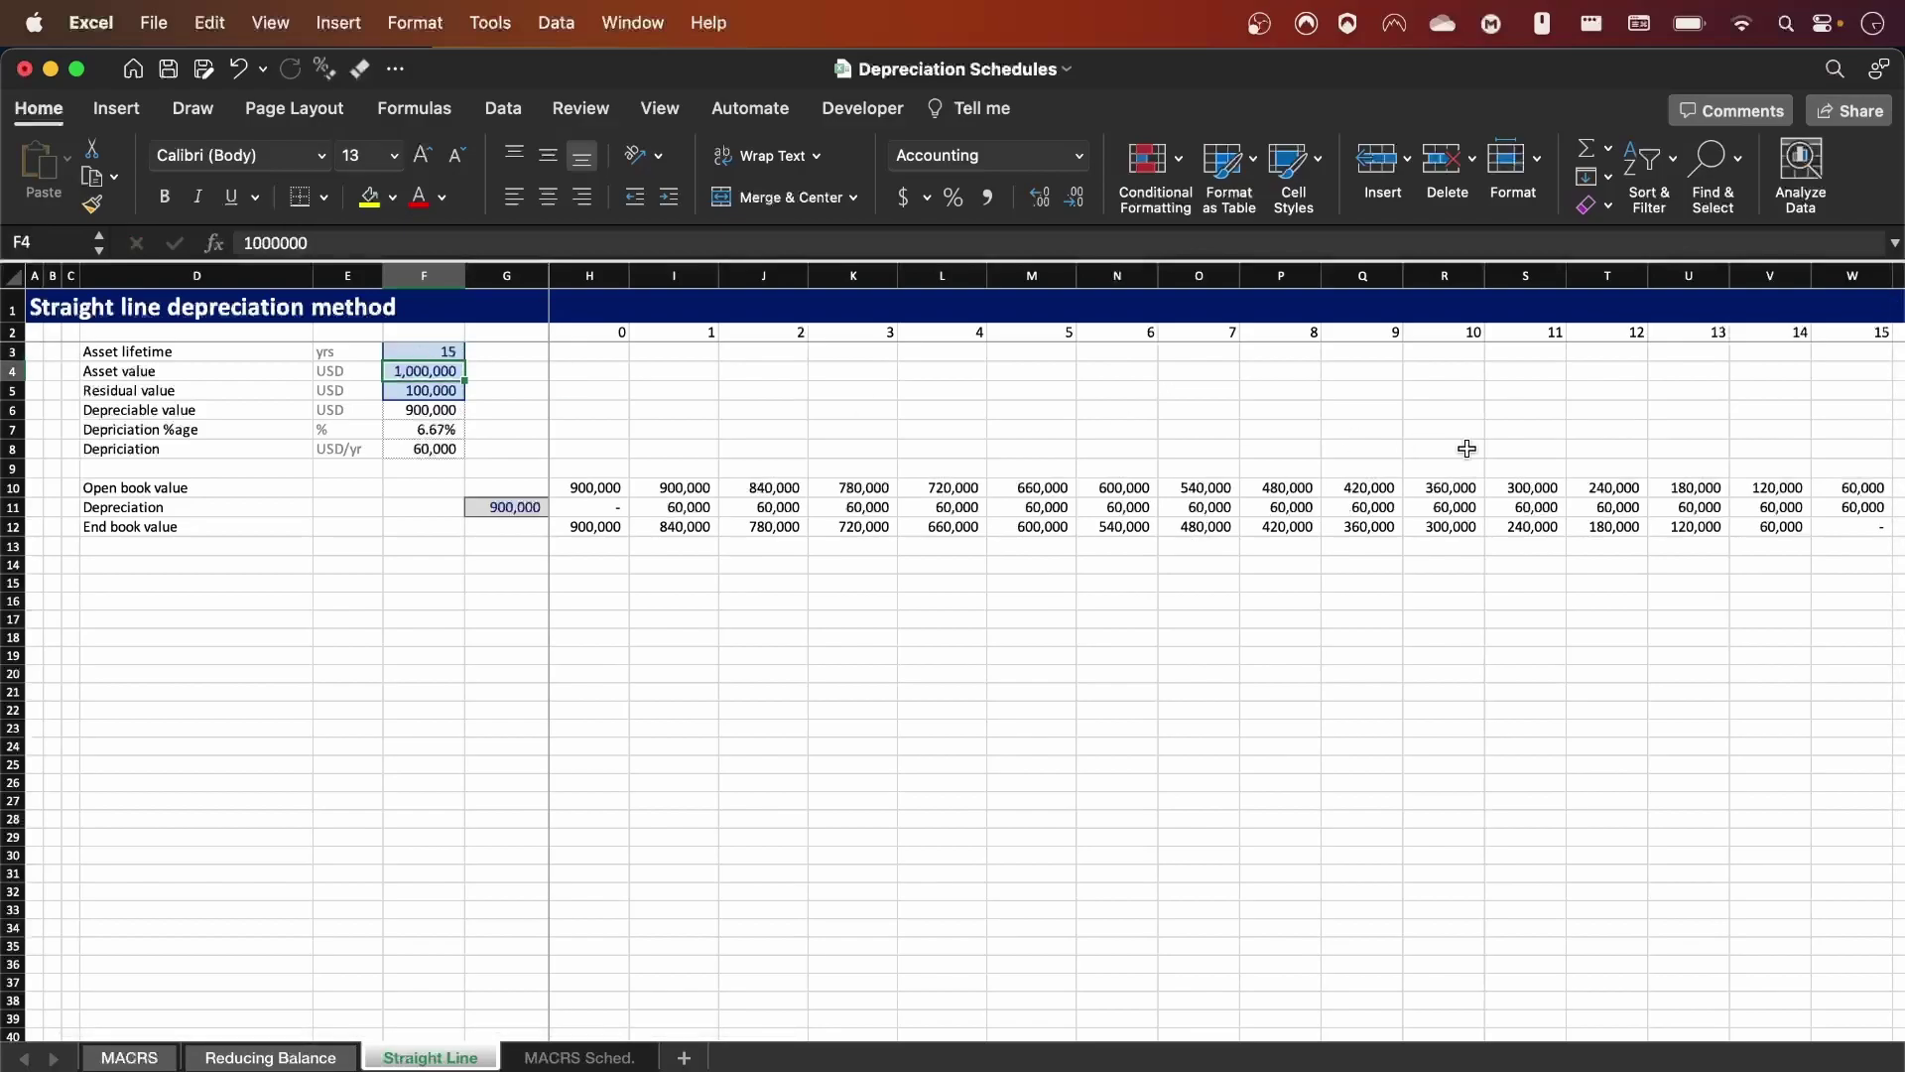
double_click(502, 511)
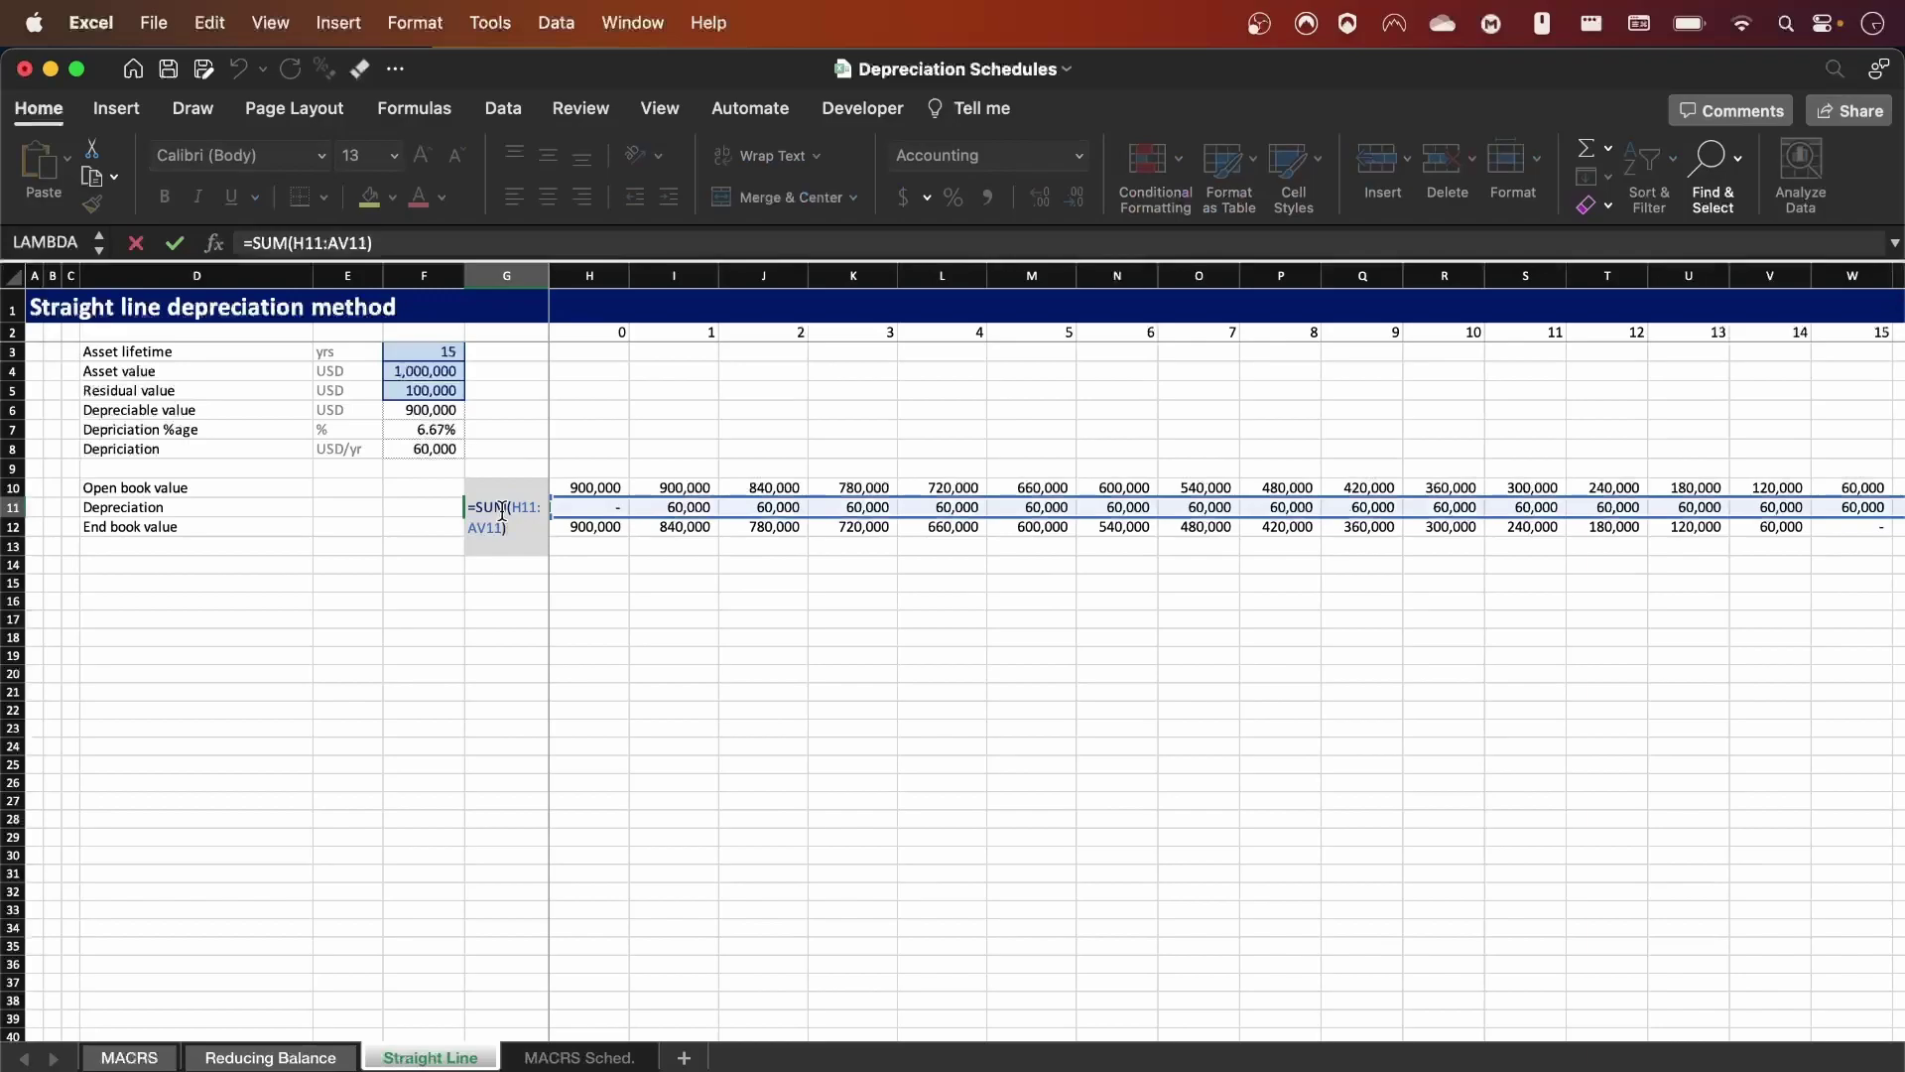
Set the asset value in F4 to 500,000 and check the recalculated F6 and G11.
key("Escape")
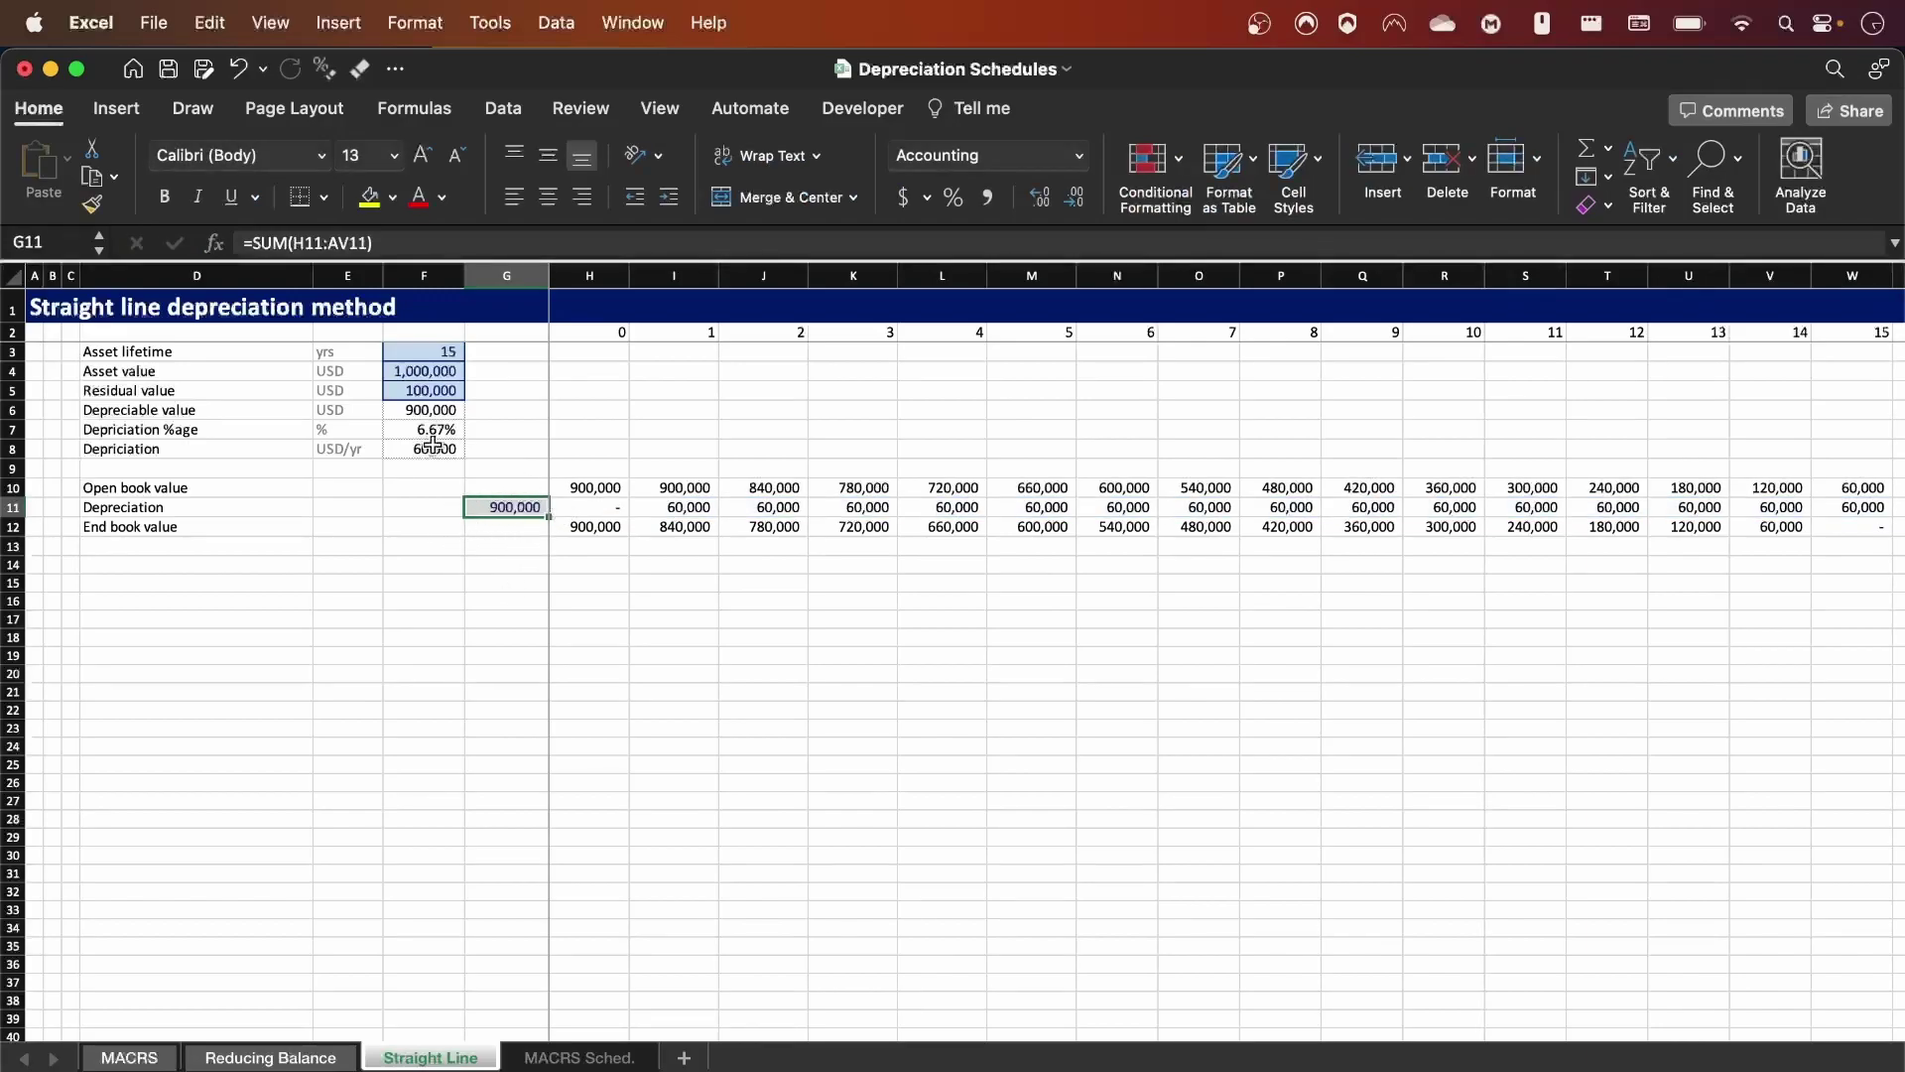
left_click(425, 410)
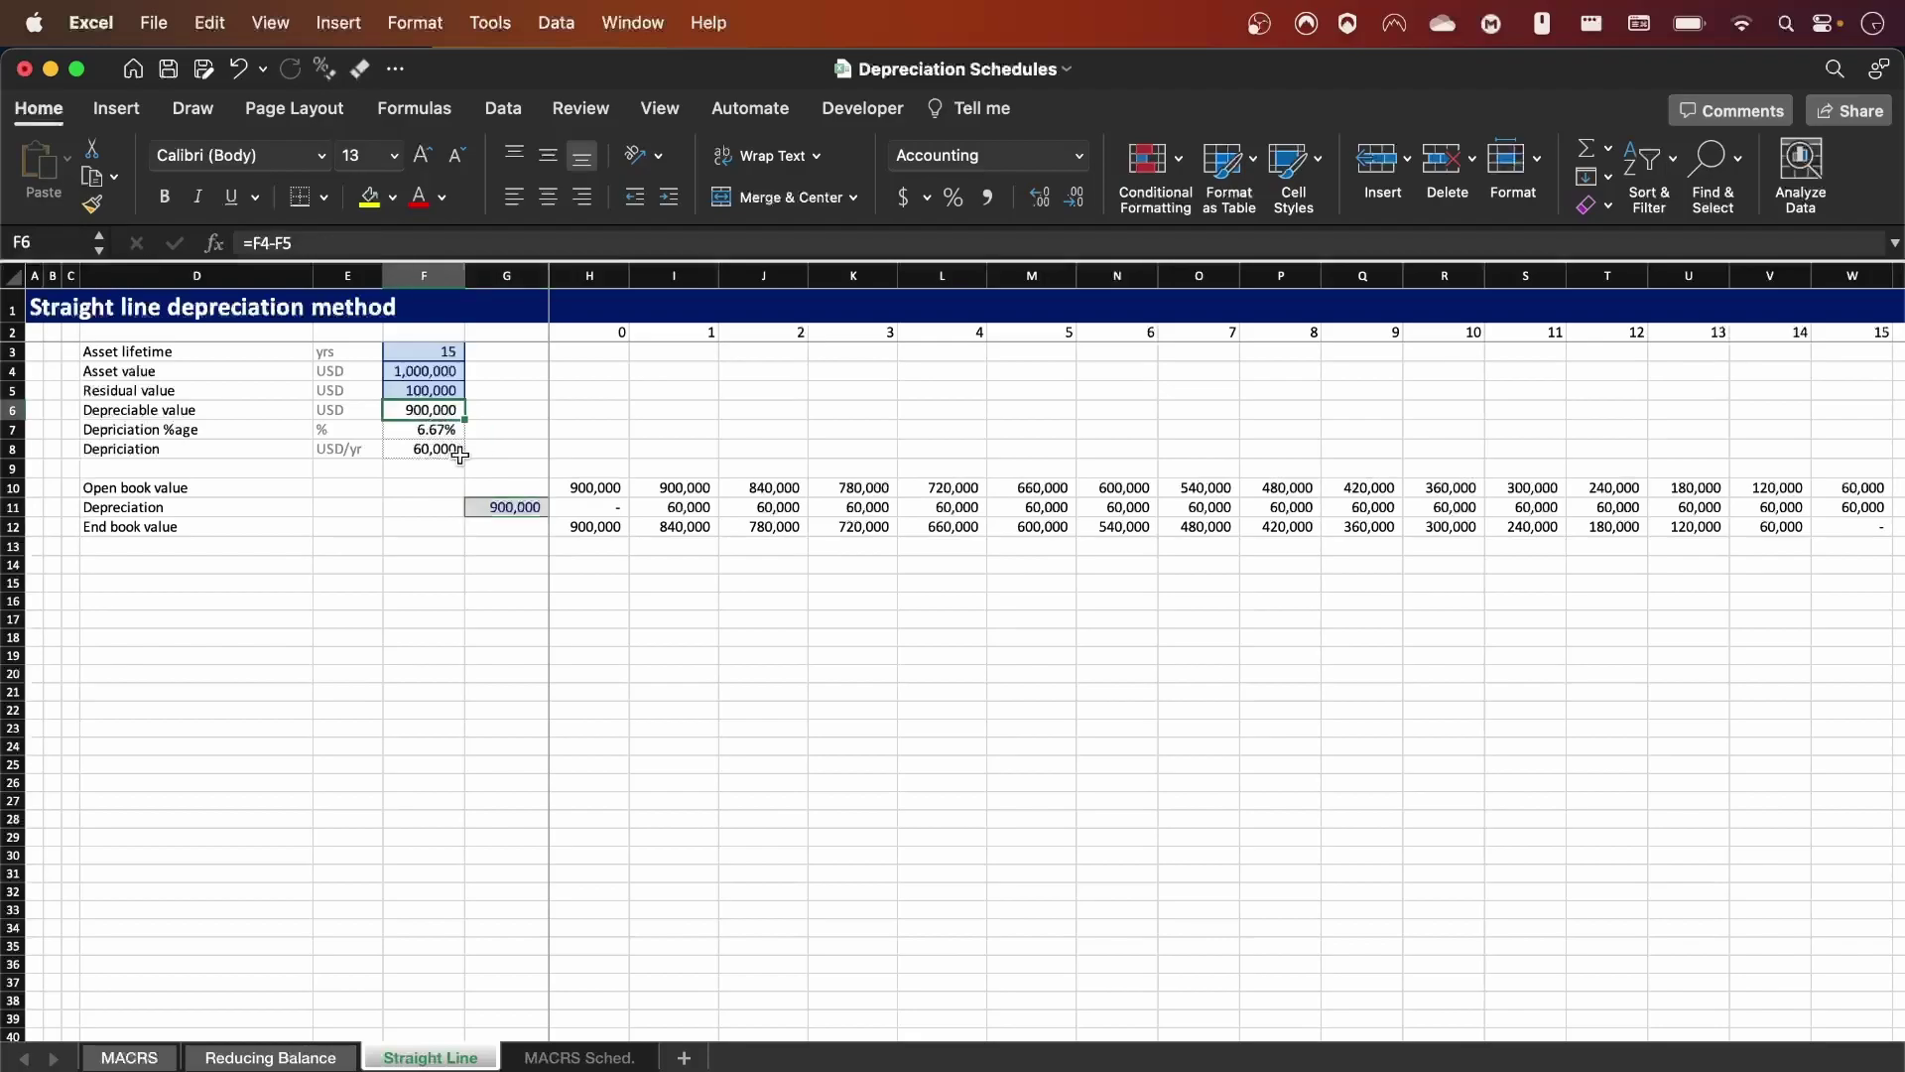
left_click(426, 372)
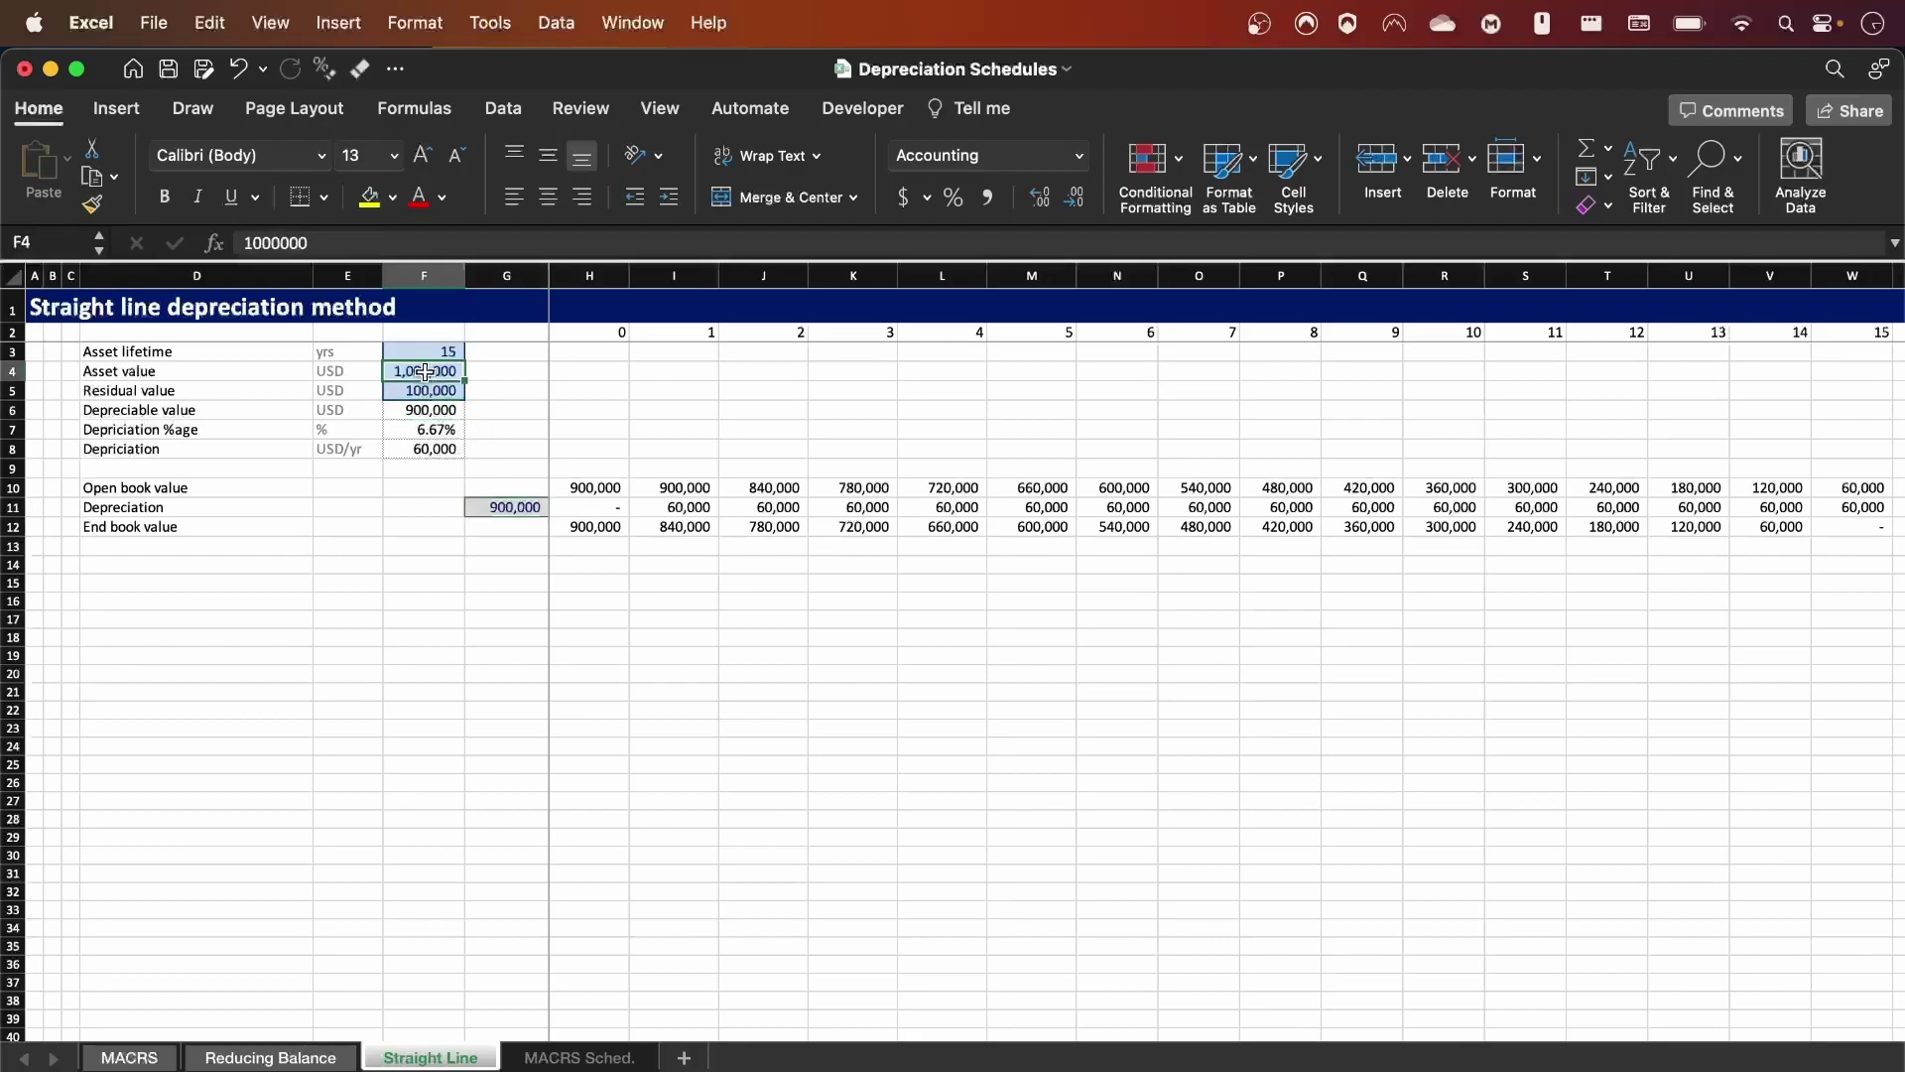
type("500,0")
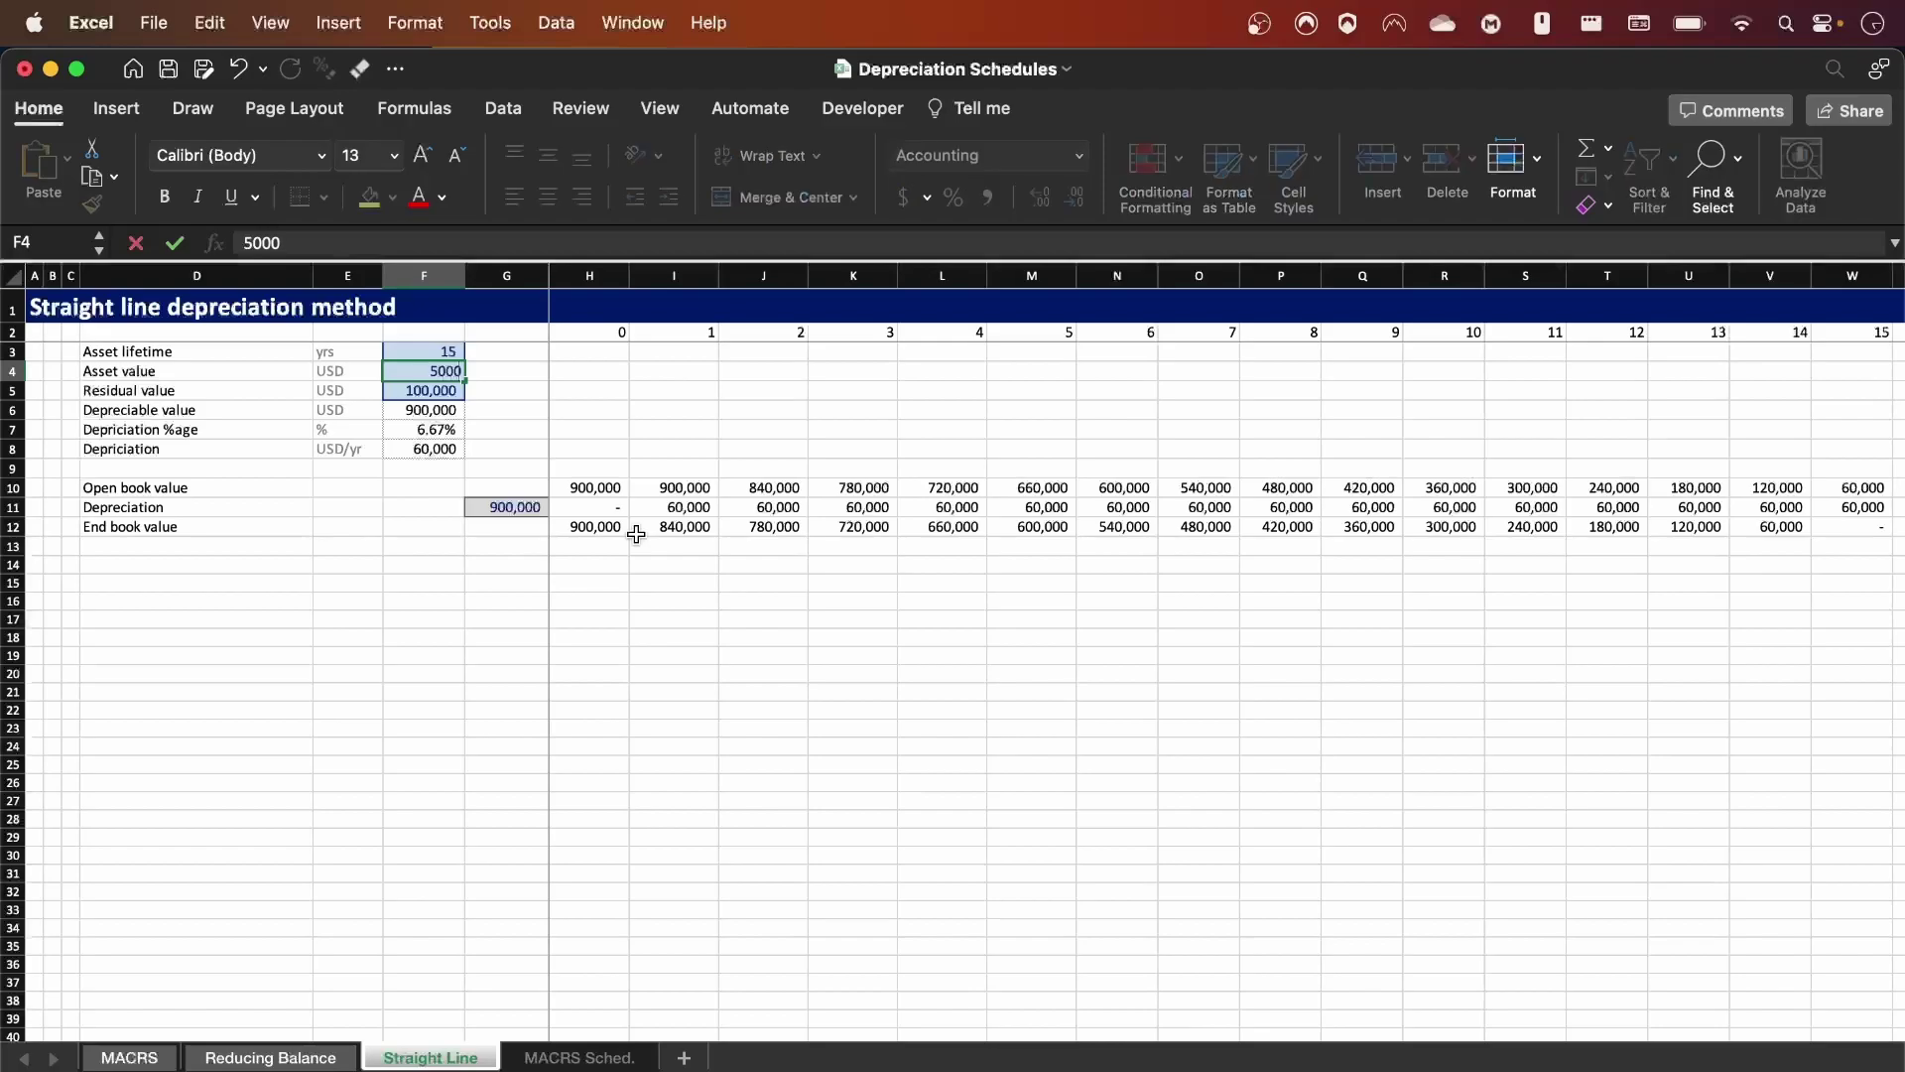
type("00")
key("Return")
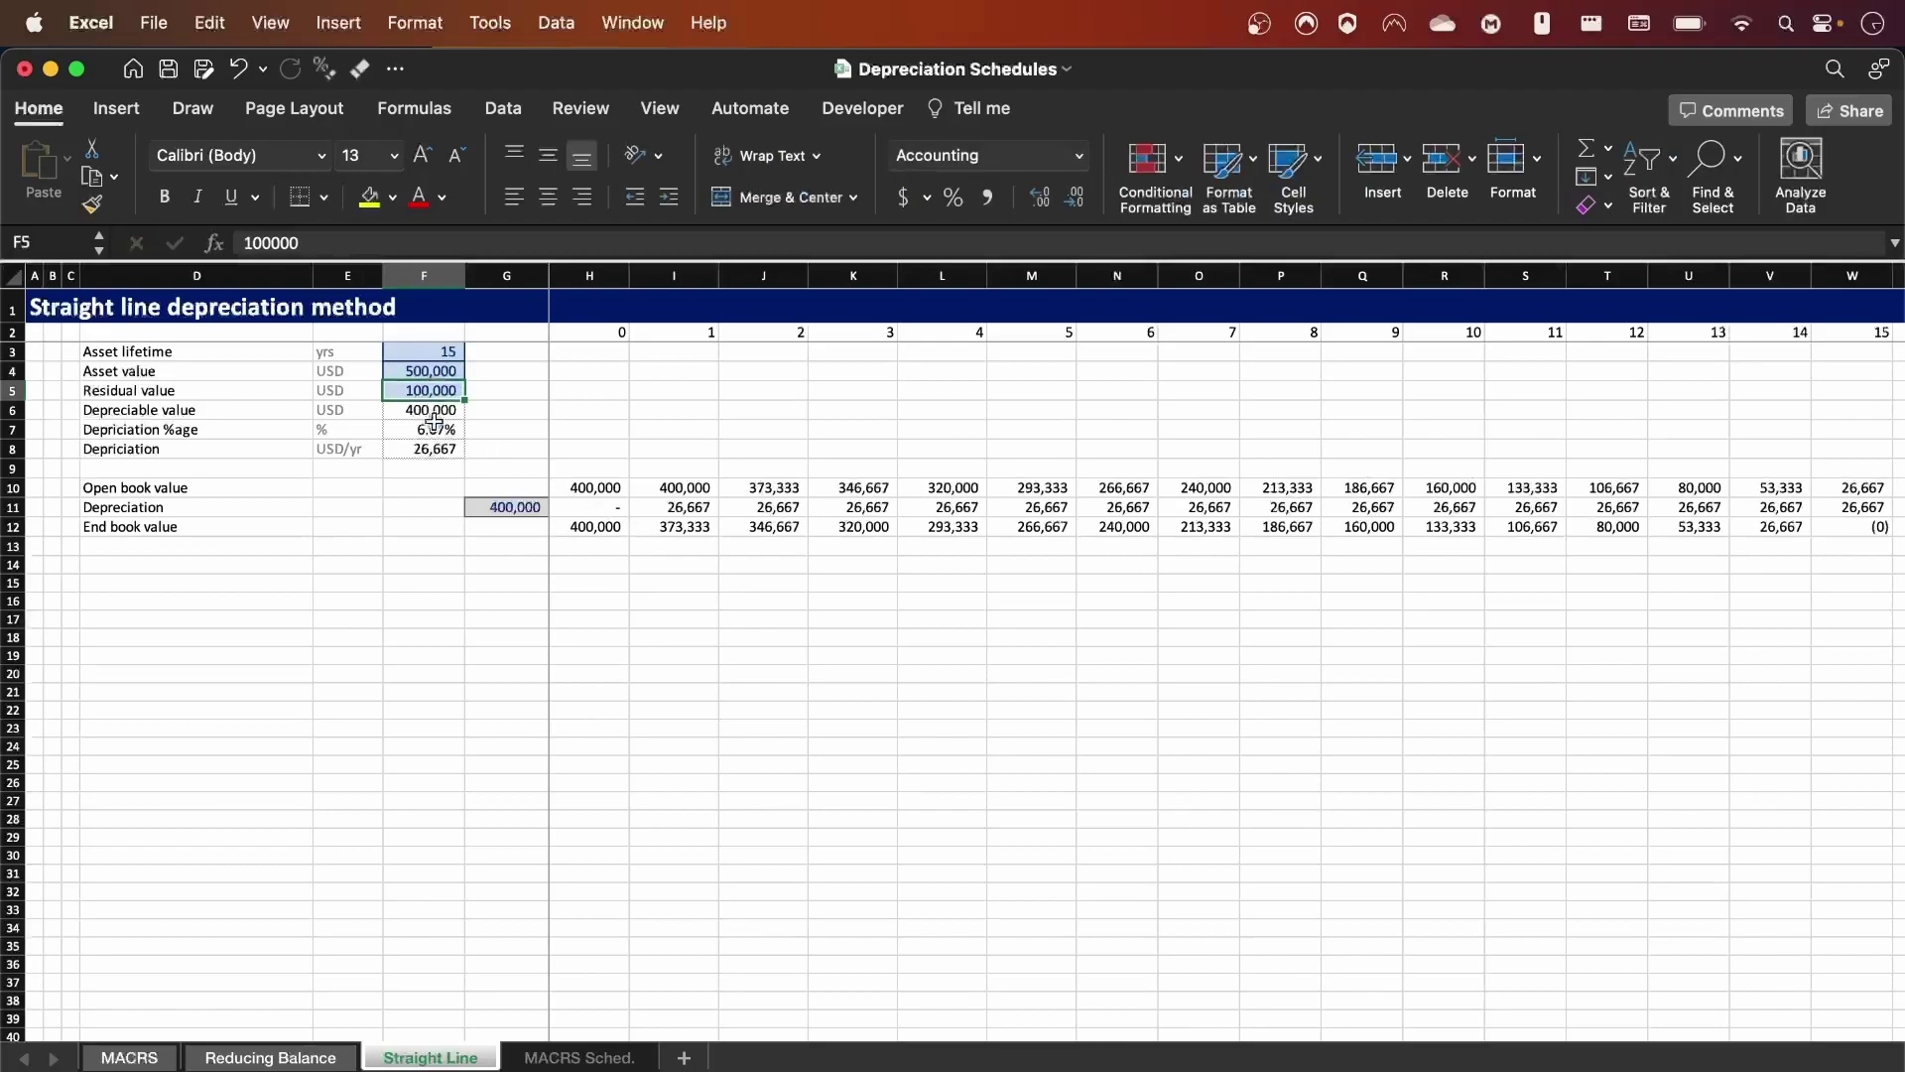
key("Return")
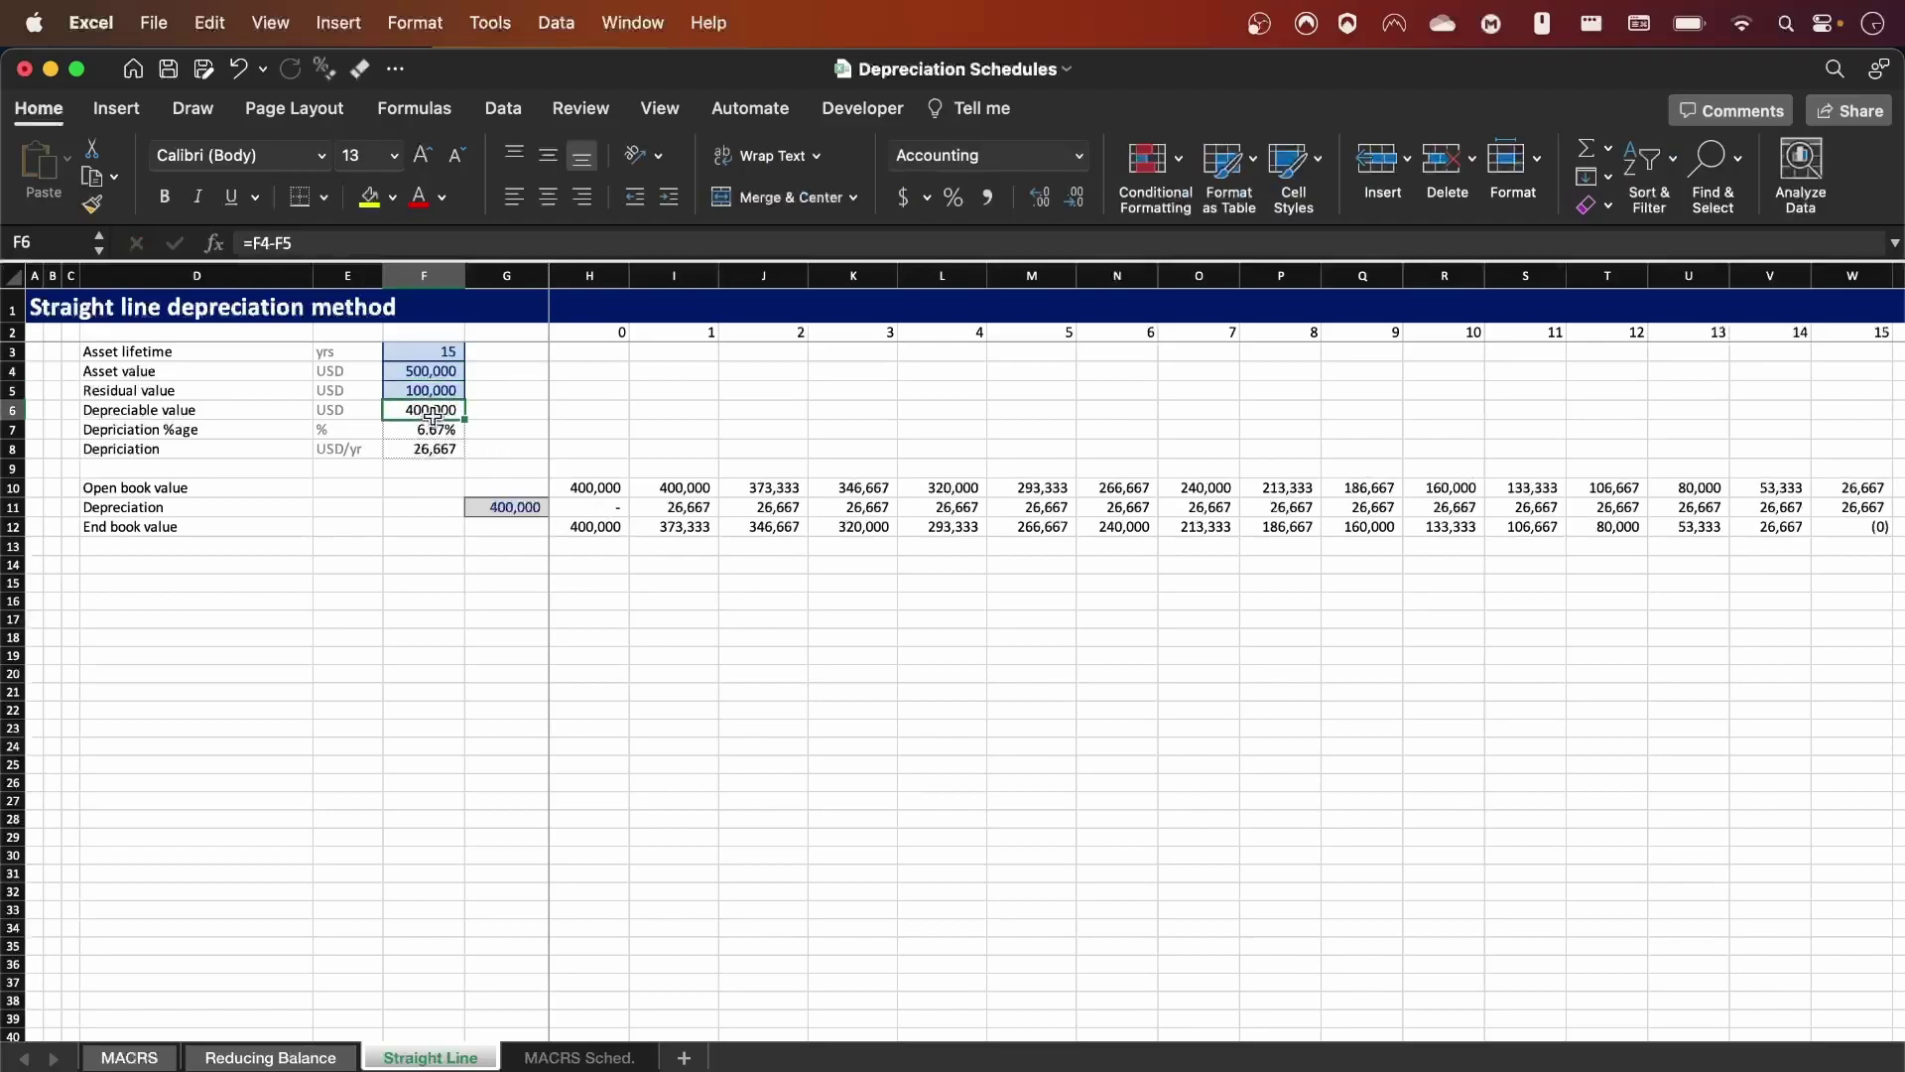
left_click(512, 502)
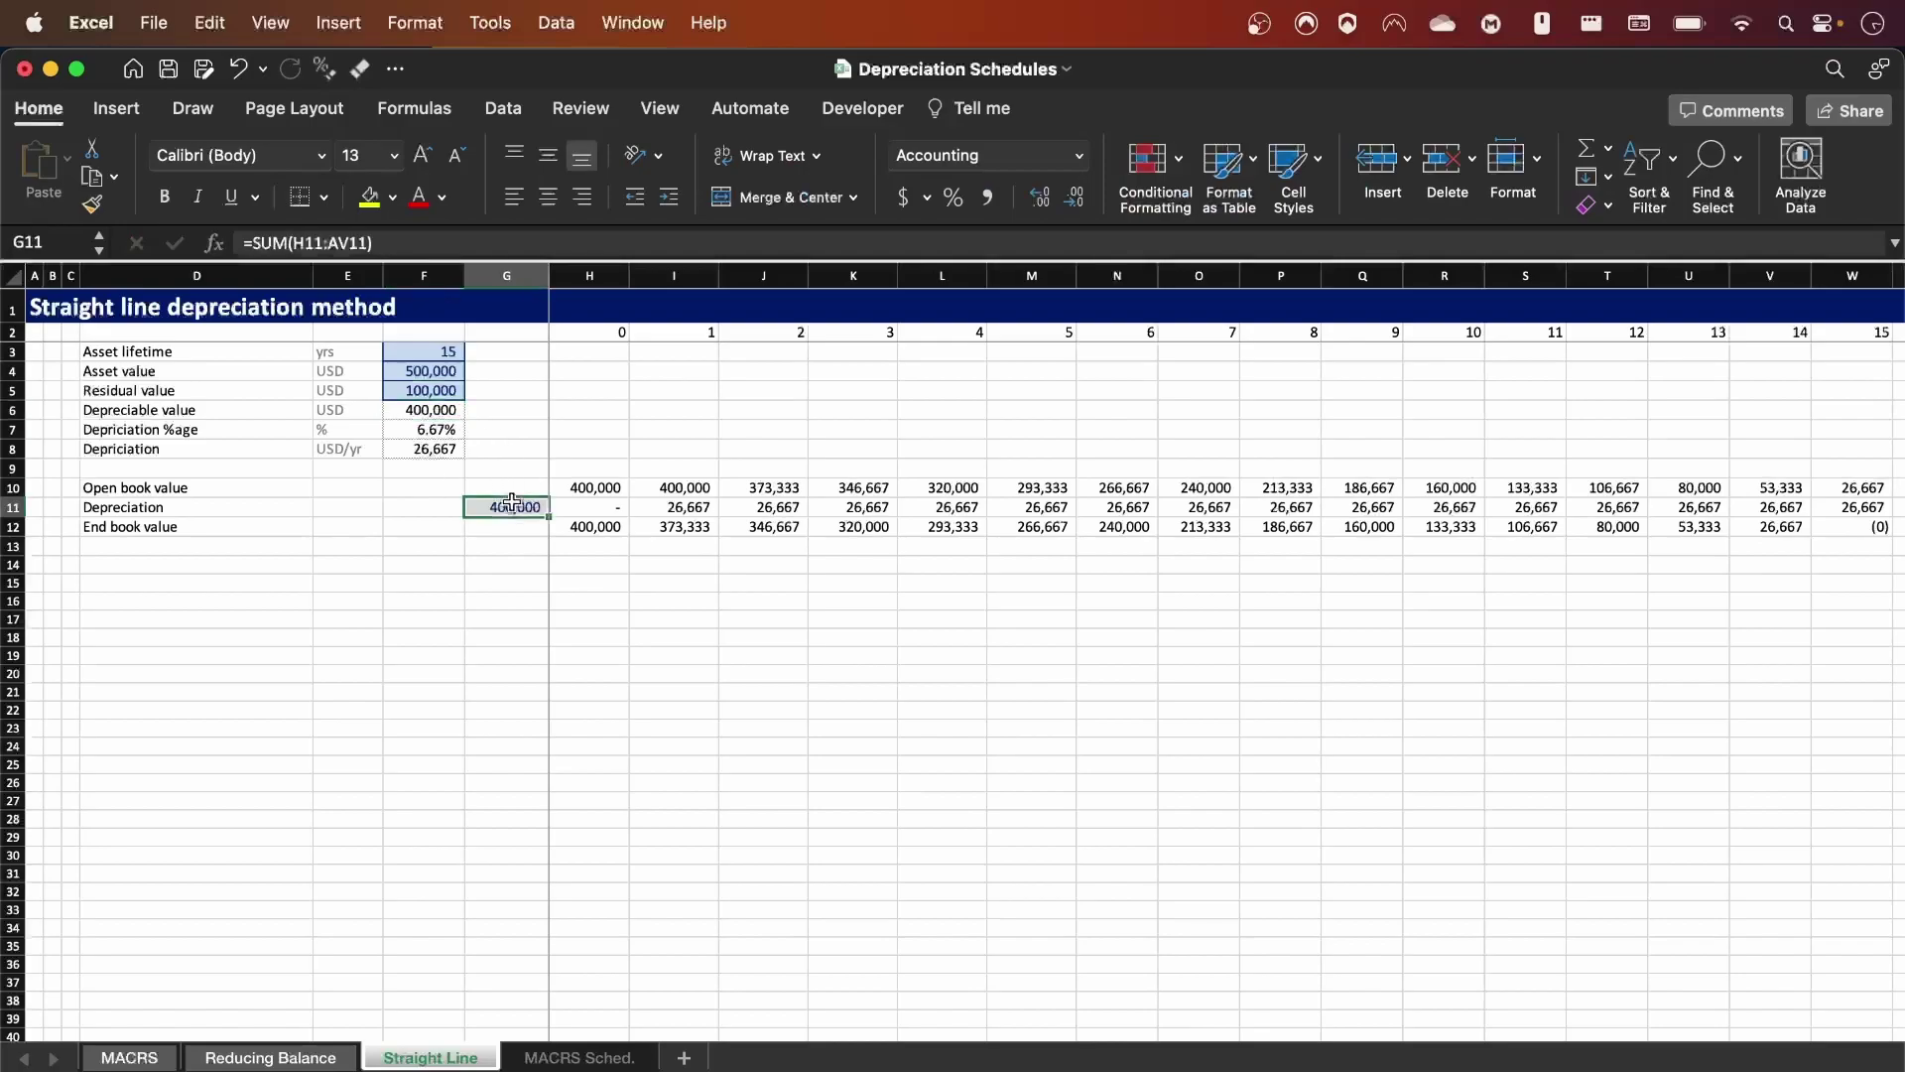